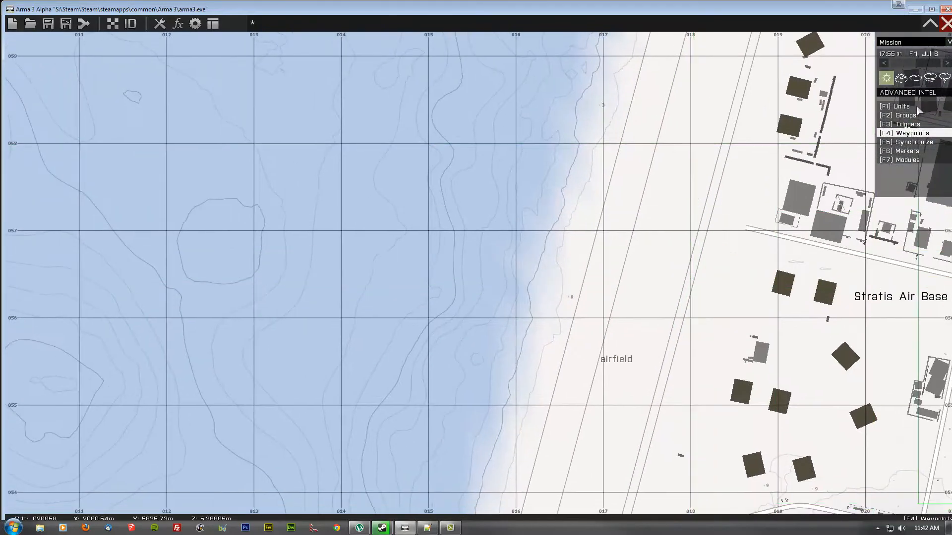
# Insert a BLUFOR infantry Fire Team group on the airfield east of the runway lines.
pyautogui.press('F1')
pyautogui.scroll(3, 783, 268)
pyautogui.press('F2')
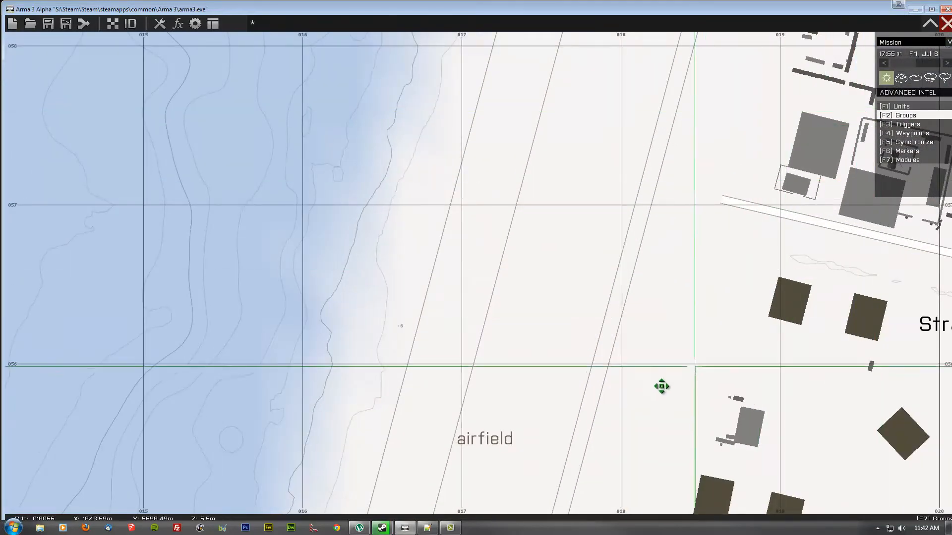
pyautogui.doubleClick(659, 402)
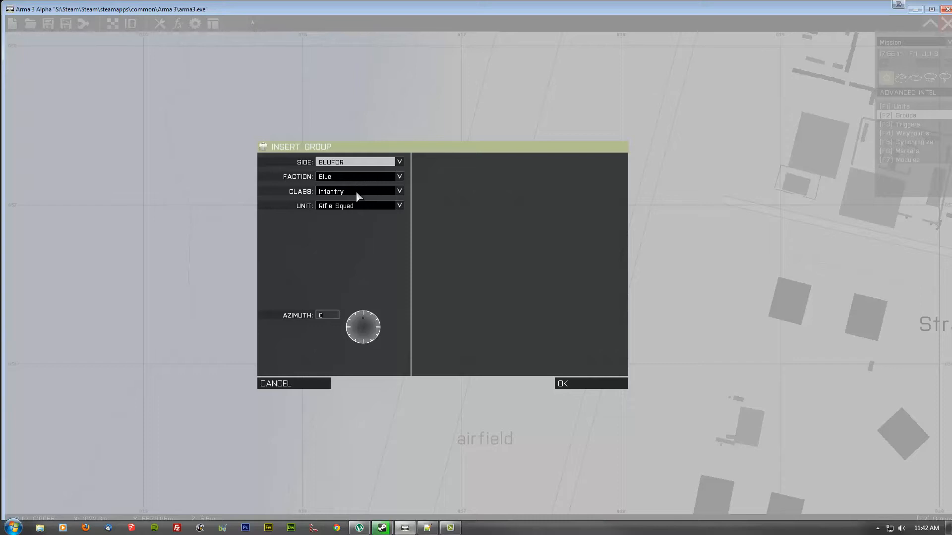
pyautogui.click(356, 191)
pyautogui.click(359, 194)
pyautogui.click(353, 205)
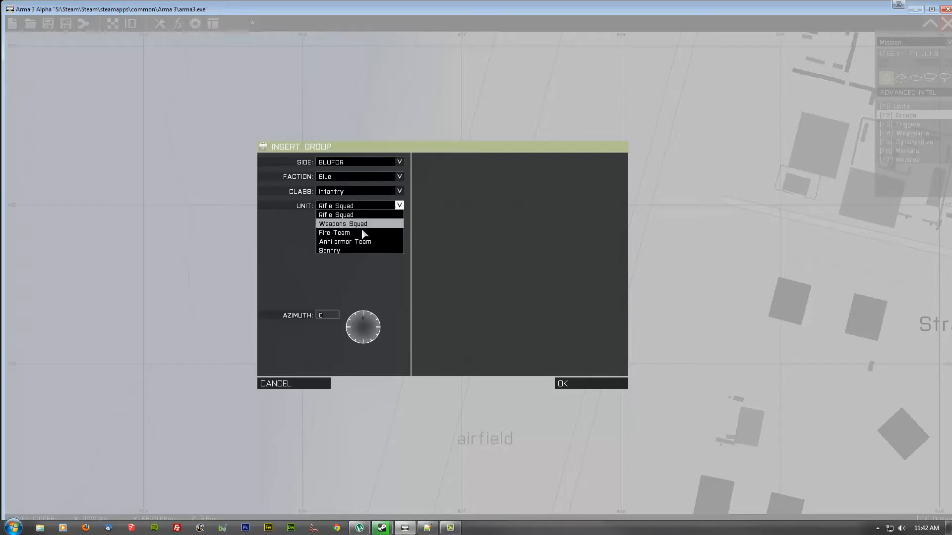
pyautogui.click(364, 232)
pyautogui.click(581, 386)
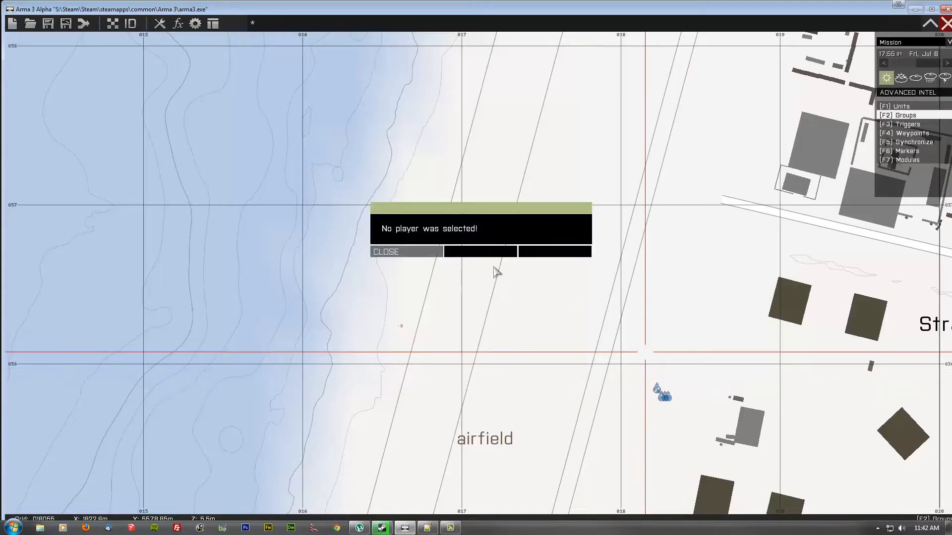
# Delete the Rifleman from the fire team and rotate the three remaining soldiers together to an azimuth of about -75°.
pyautogui.scroll(5, 661, 406)
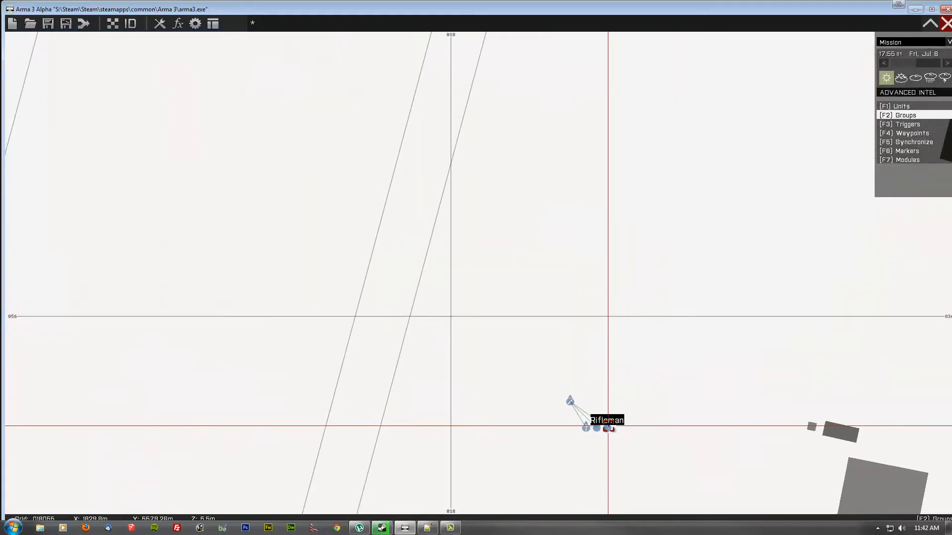
pyautogui.press('Delete')
pyautogui.press('F1')
pyautogui.moveTo(476, 347); pyautogui.dragTo(665, 476)
pyautogui.keyDown('shift'); pyautogui.moveTo(570, 400); pyautogui.dragTo(537, 438); pyautogui.keyUp('shift')
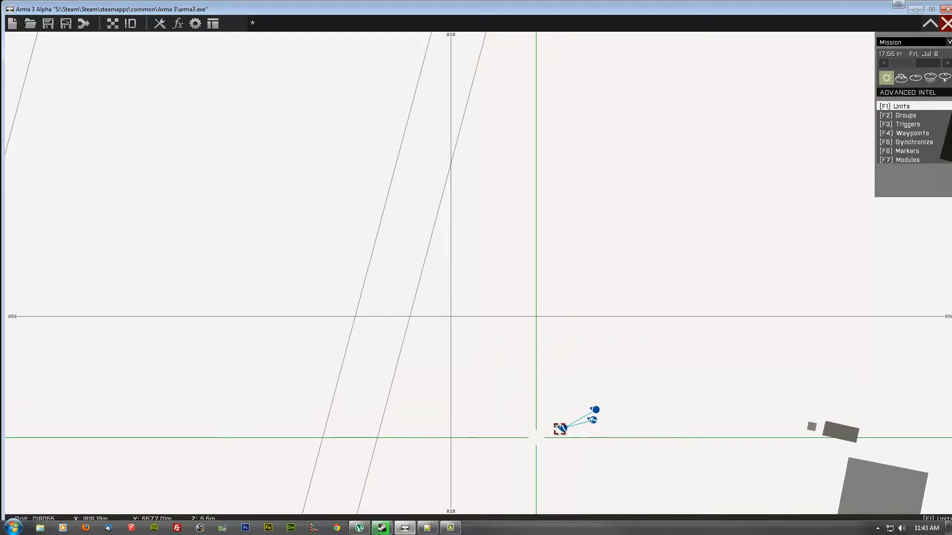
# Name the Team Leader unit1 and set its control to Player.
pyautogui.doubleClick(561, 425)
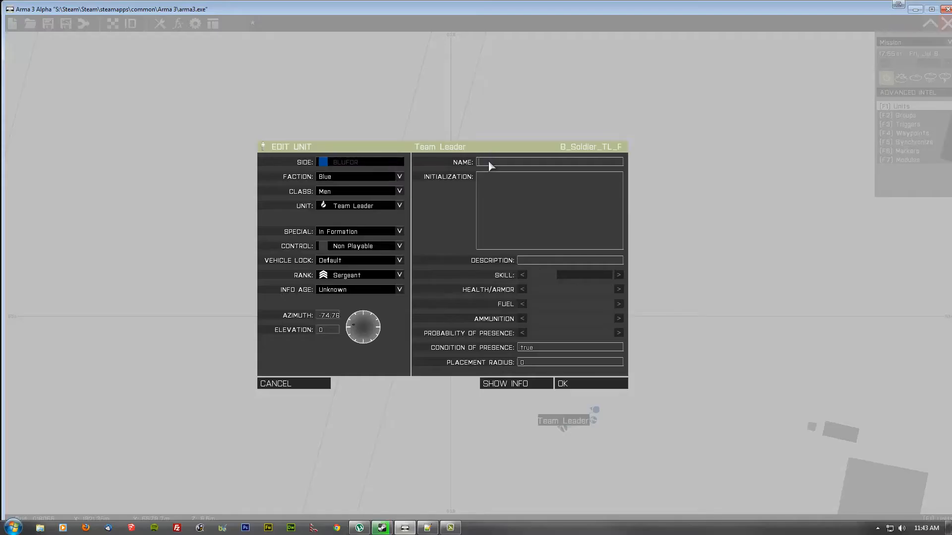
pyautogui.click(359, 248)
pyautogui.click(367, 264)
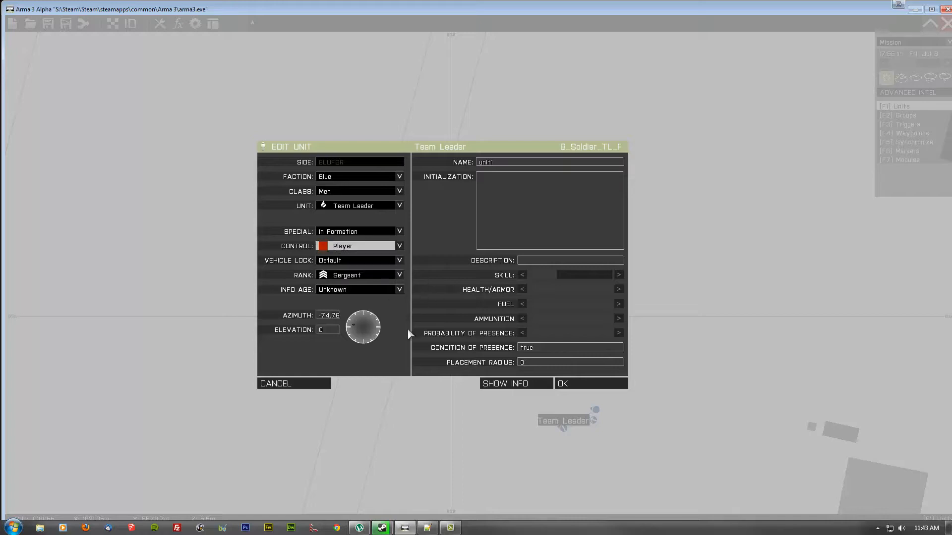
pyautogui.click(592, 382)
# Name the Grenadier unit2 and the Automatic Rifleman unit3.
pyautogui.doubleClick(597, 383)
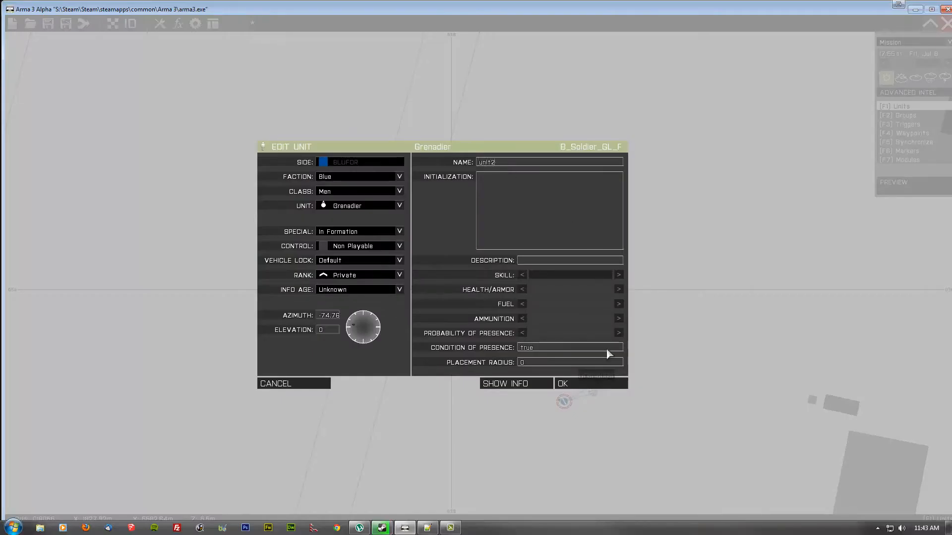
pyautogui.click(600, 386)
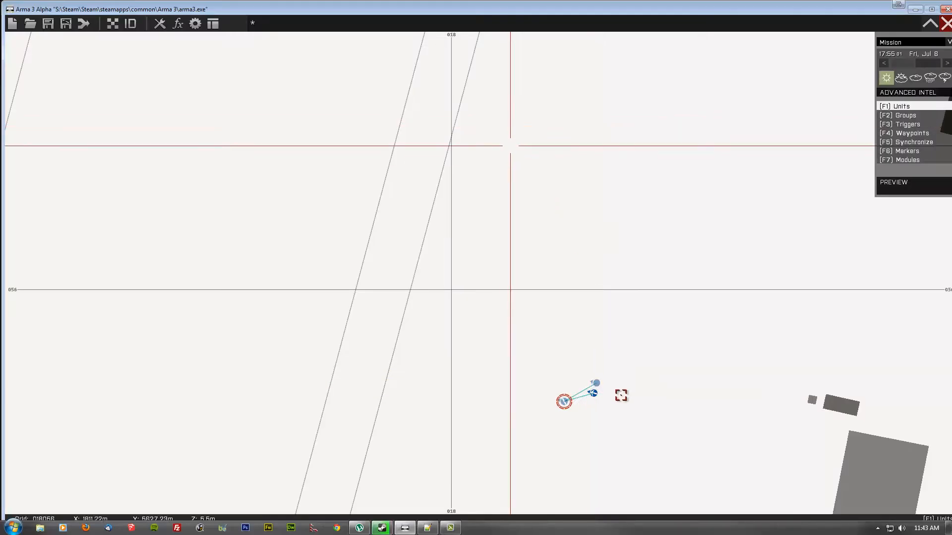
pyautogui.doubleClick(595, 396)
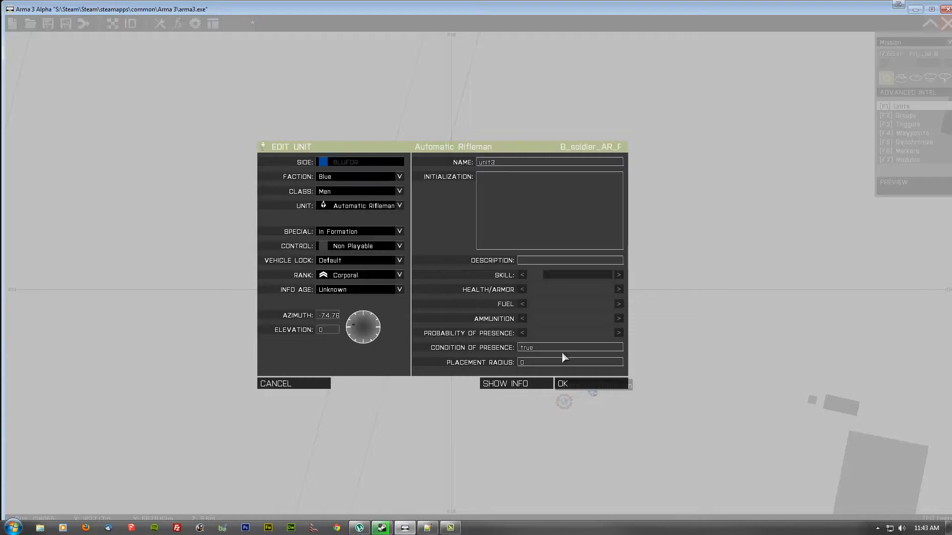
pyautogui.click(591, 385)
# Insert a BLUFOR Air unit of type MH-9 on the airfield strip north of the team, changing its Special placement option.
pyautogui.moveTo(437, 227); pyautogui.dragTo(624, 358, button='right')
pyautogui.scroll(-4, 621, 332)
pyautogui.moveTo(637, 221); pyautogui.dragTo(593, 385, button='right')
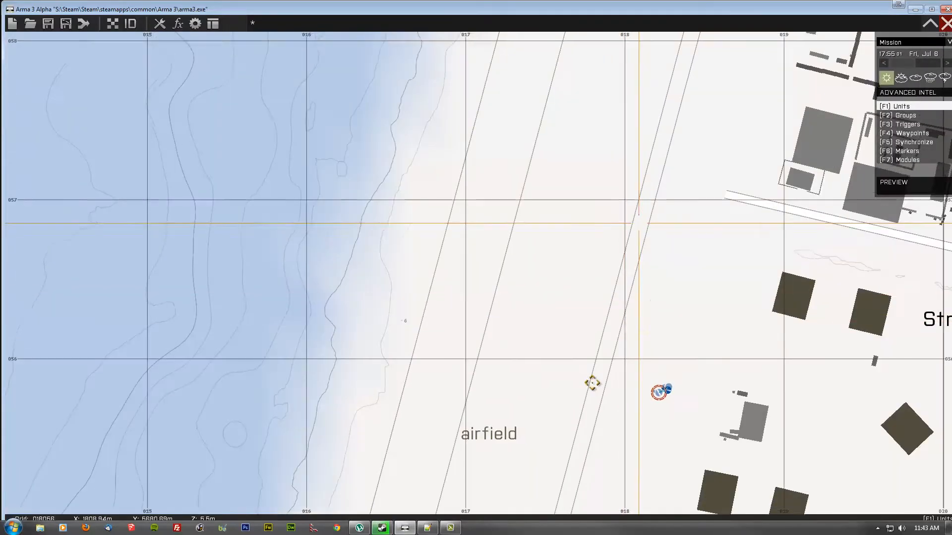
pyautogui.moveTo(778, 130); pyautogui.dragTo(770, 214, button='right')
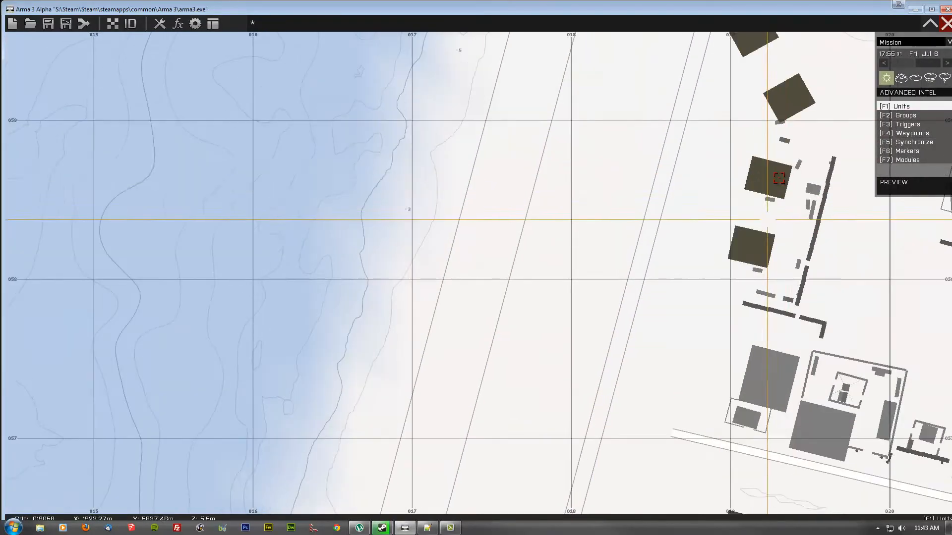
pyautogui.doubleClick(674, 148)
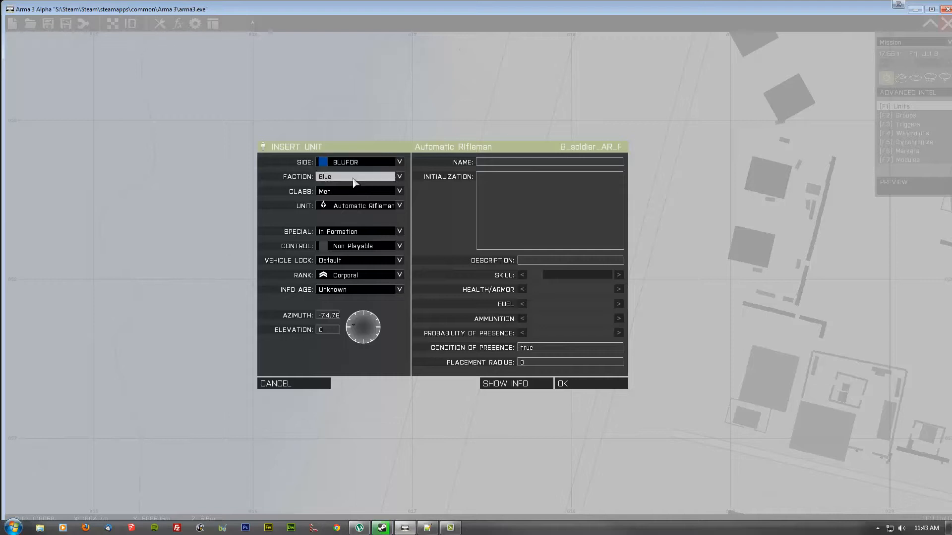
pyautogui.click(342, 190)
pyautogui.click(350, 200)
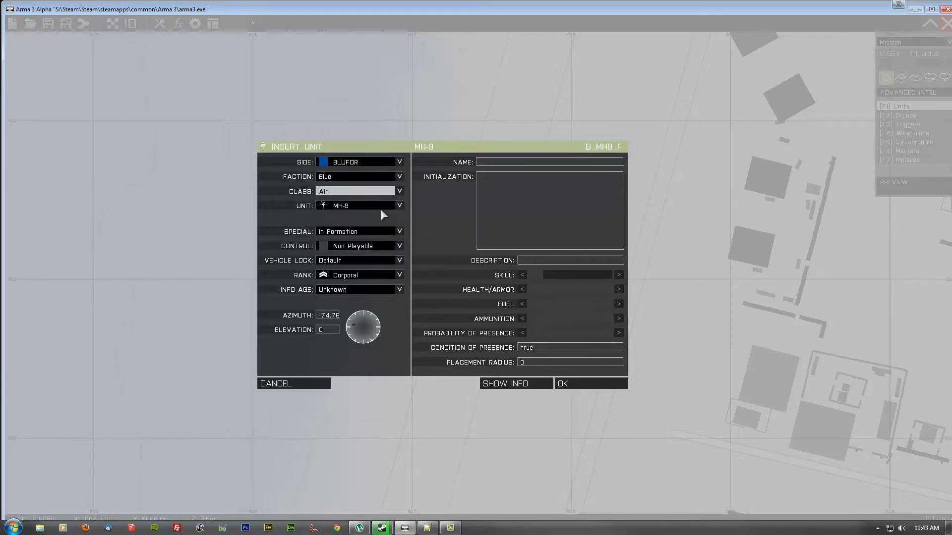
pyautogui.click(378, 206)
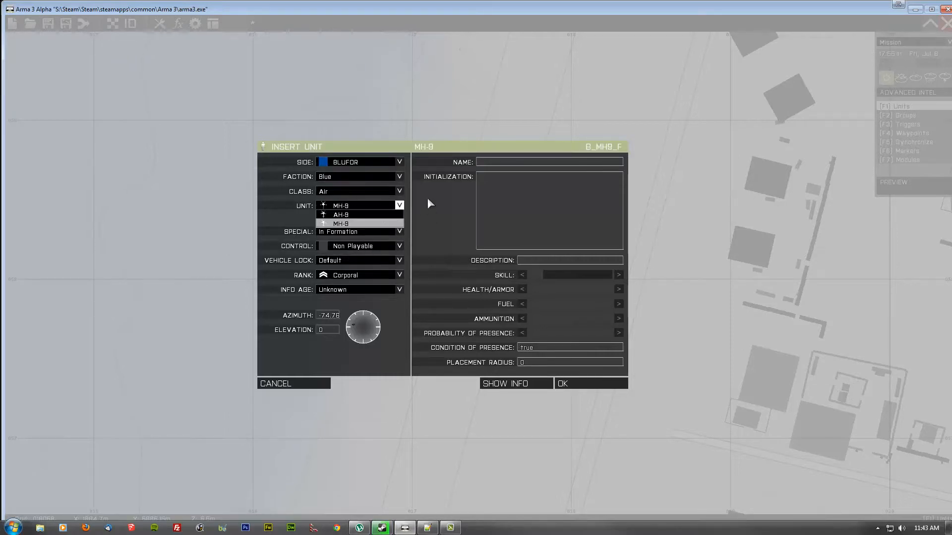
pyautogui.click(373, 224)
pyautogui.click(368, 230)
pyautogui.click(343, 258)
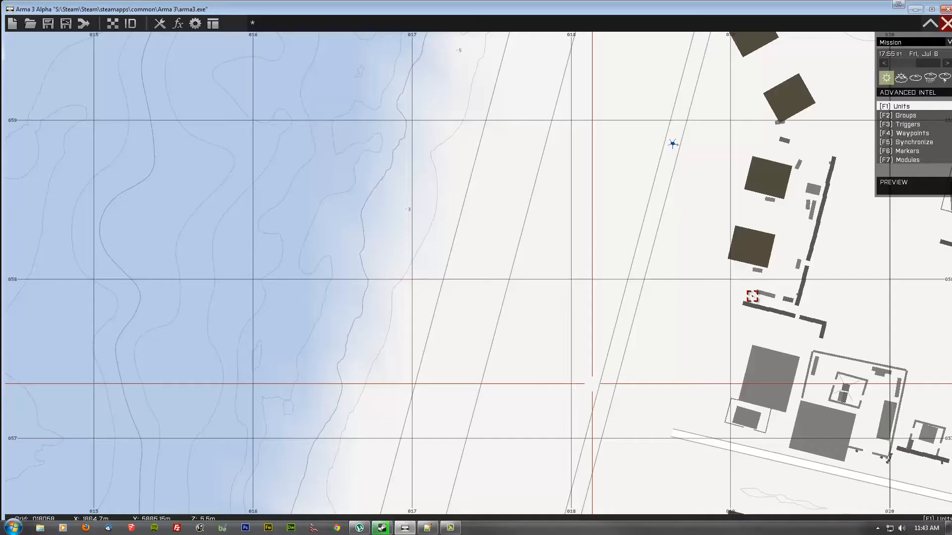
pyautogui.click(595, 385)
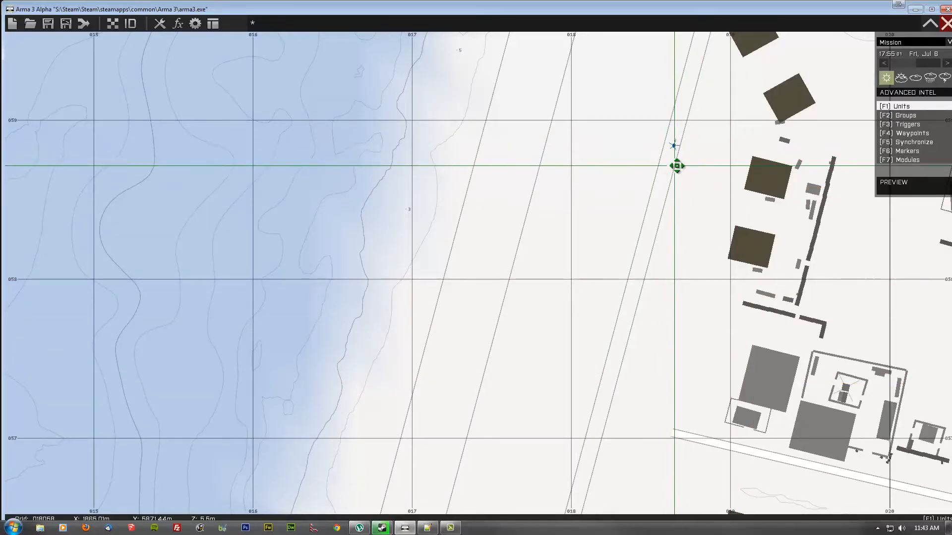
# Insert a HOLD waypoint just south of the MH-9 helicopter.
pyautogui.click(912, 133)
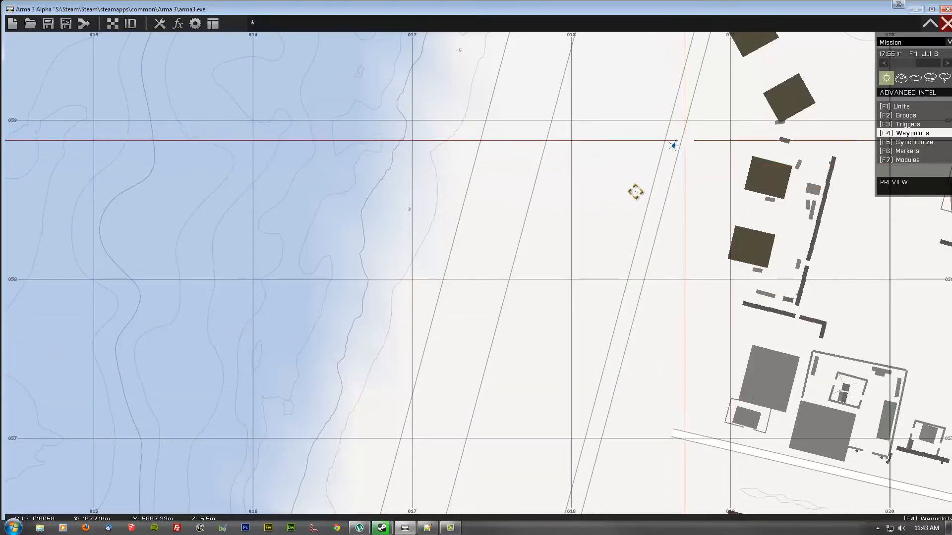
pyautogui.scroll(4, 614, 198)
pyautogui.moveTo(590, 263); pyautogui.dragTo(620, 185, button='right')
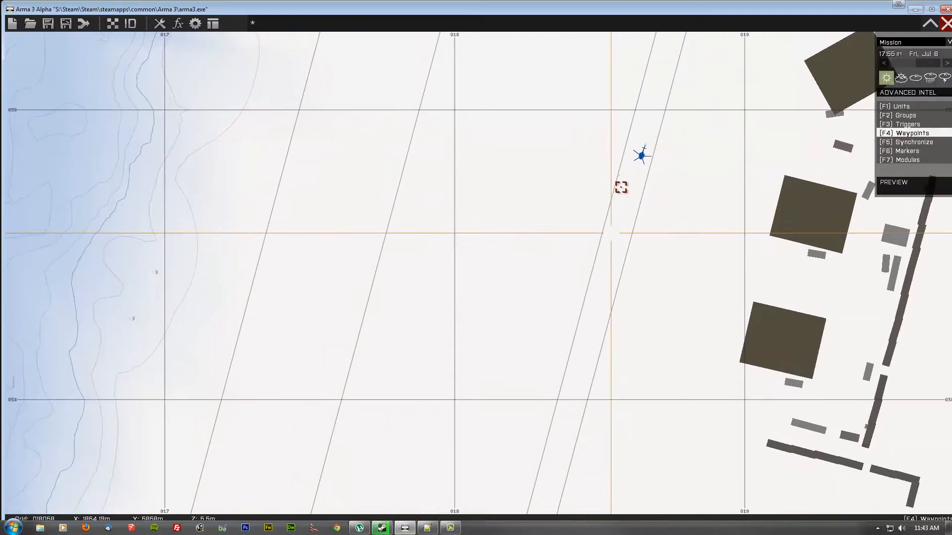
pyautogui.doubleClick(662, 192)
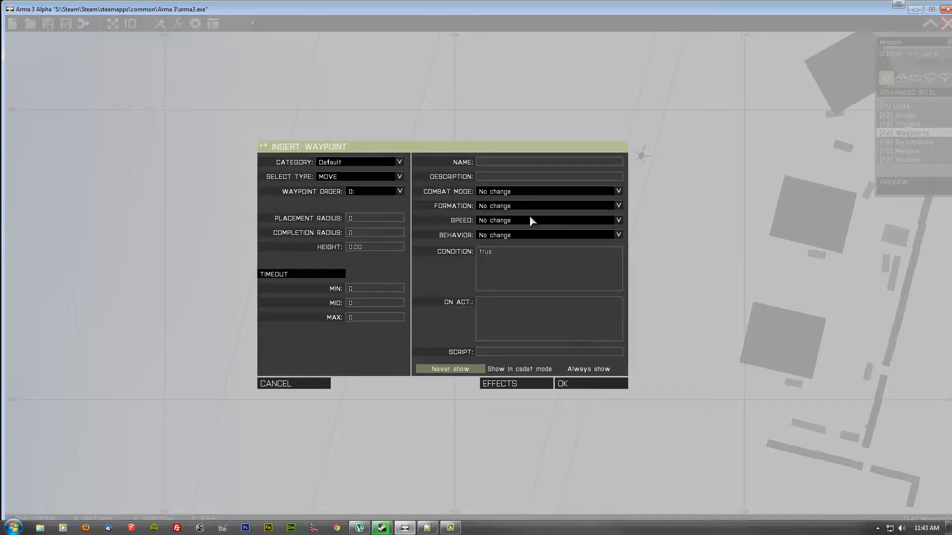
pyautogui.click(341, 177)
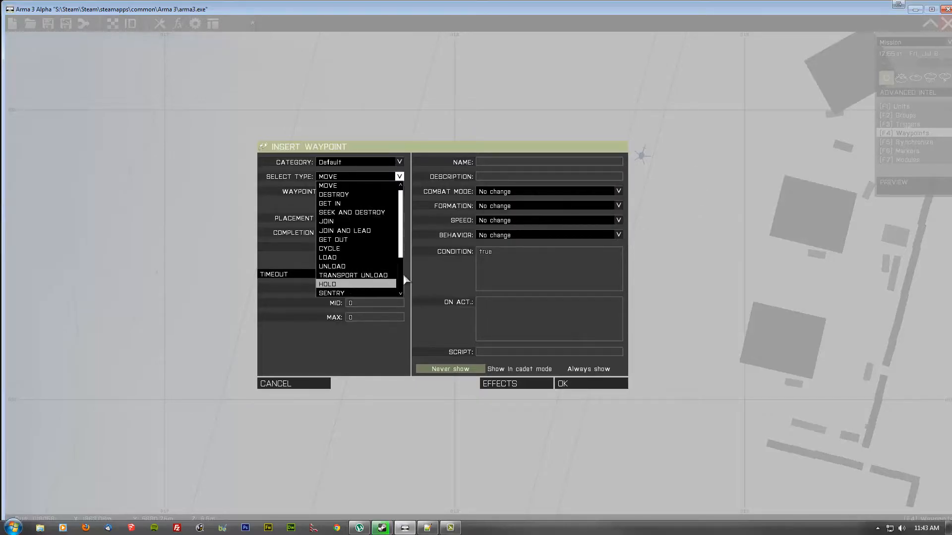
pyautogui.click(351, 284)
pyautogui.click(595, 386)
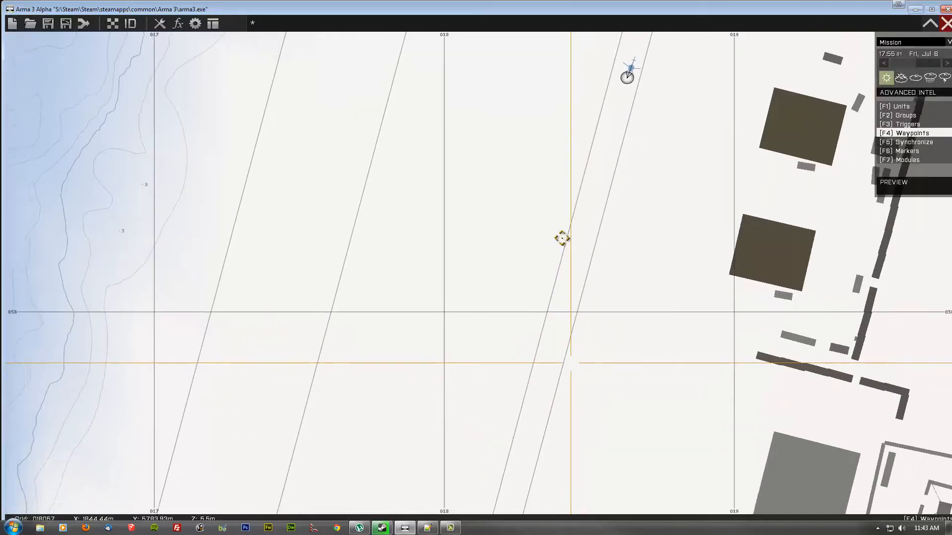
# Insert an elliptical Switch trigger with both axes at 10, activated by BLUFOR, just west of the player's team.
pyautogui.scroll(-5, 561, 238)
pyautogui.scroll(3, 575, 344)
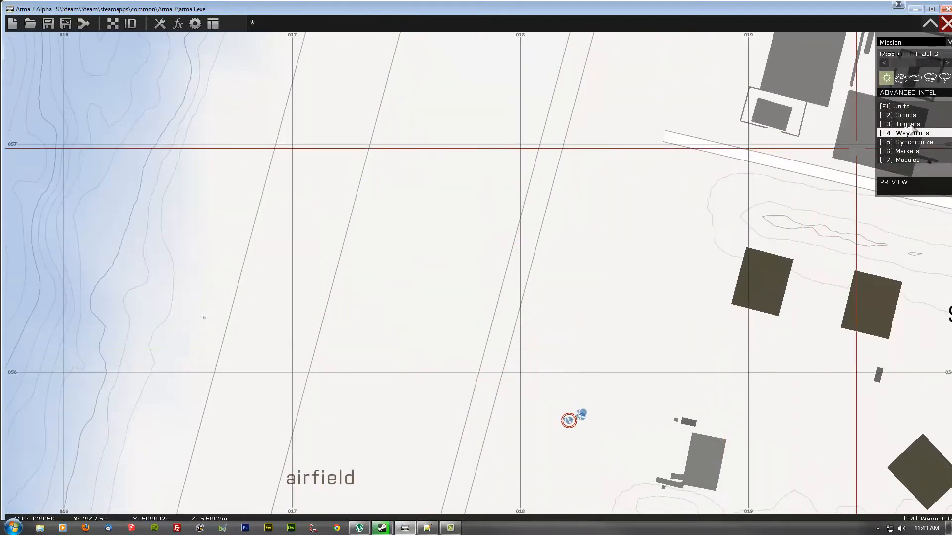
pyautogui.press('F3')
pyautogui.scroll(2, 596, 371)
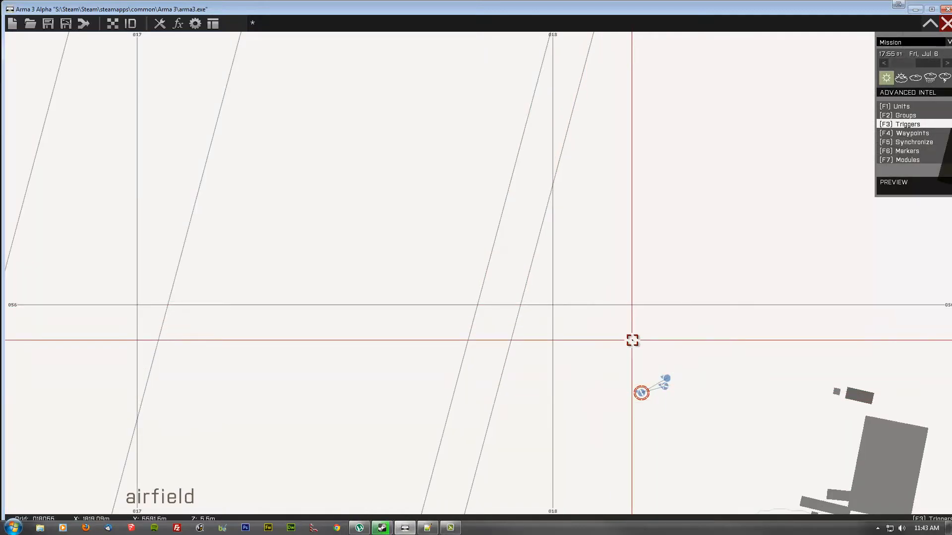
pyautogui.doubleClick(608, 382)
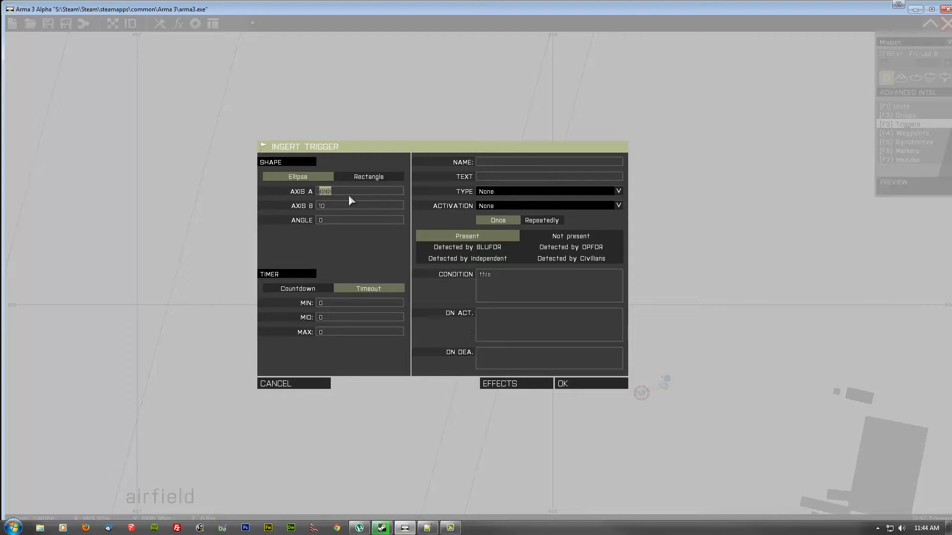
pyautogui.click(506, 192)
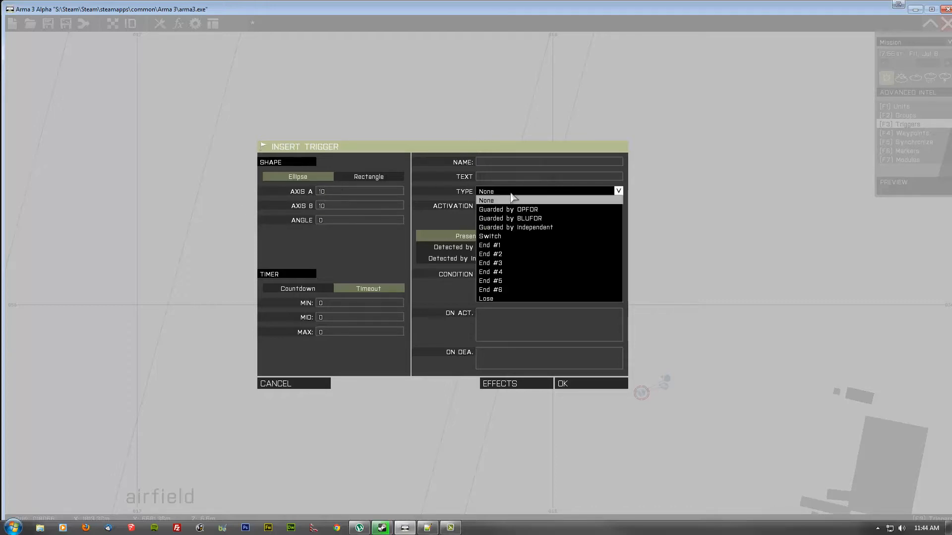
pyautogui.click(505, 236)
pyautogui.click(506, 207)
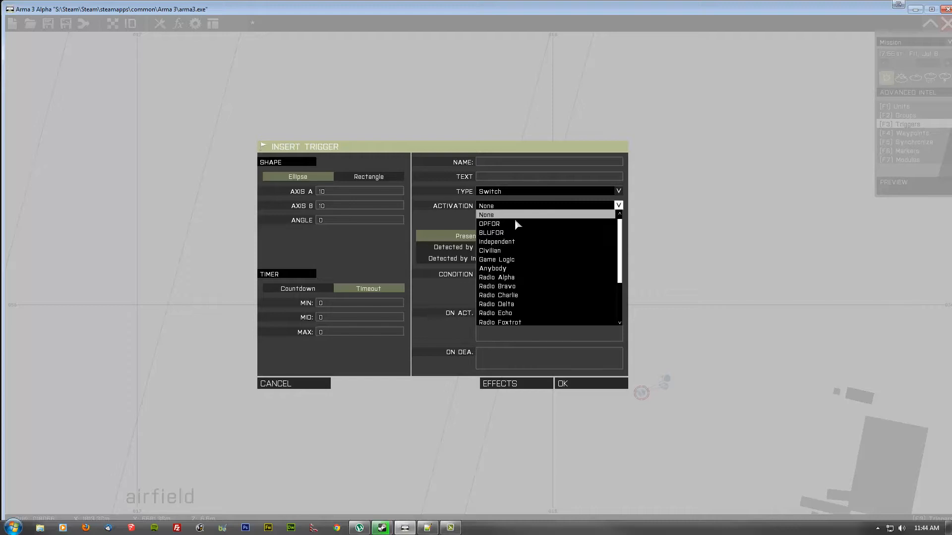
pyautogui.click(509, 233)
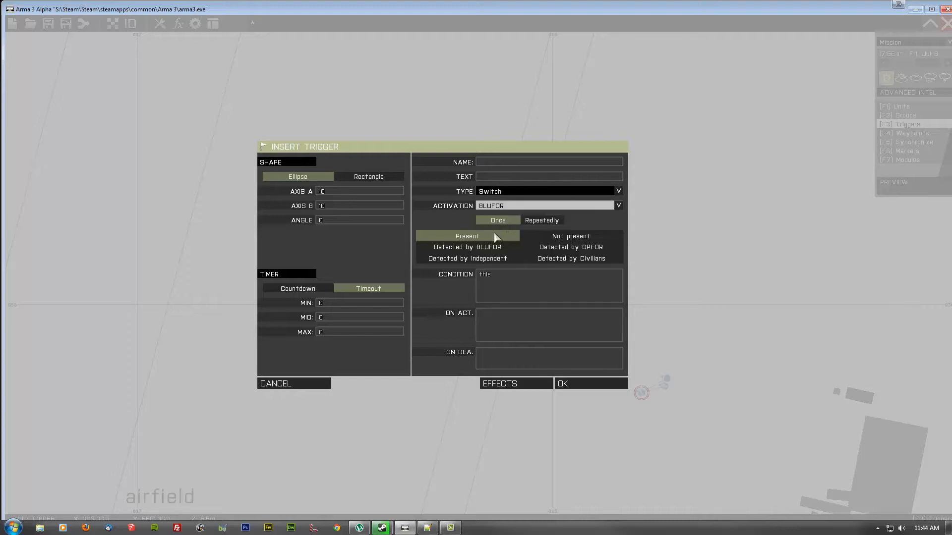
pyautogui.click(560, 386)
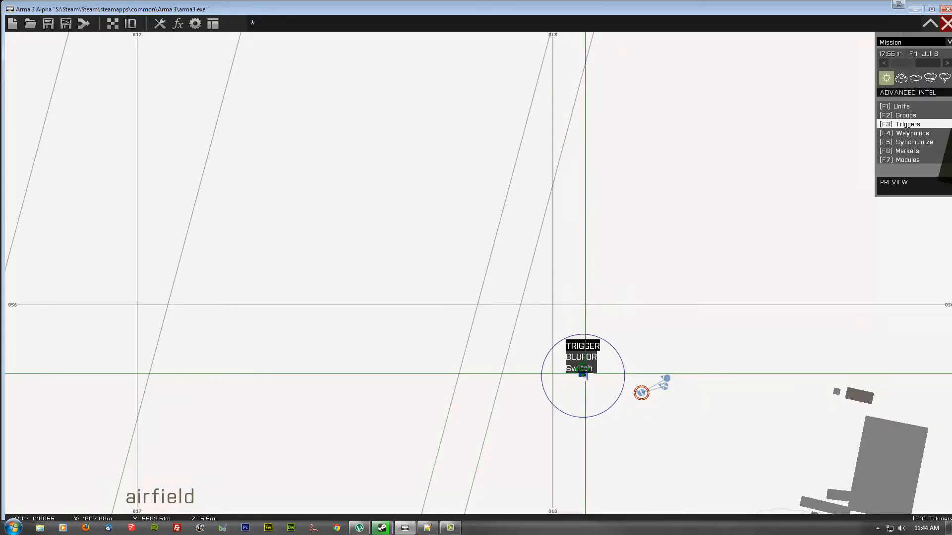
# Shift the BLUFOR trigger slightly and set its On Act. field to unit globalChat "Come and get us";.
pyautogui.moveTo(585, 374); pyautogui.dragTo(583, 369)
pyautogui.doubleClick(583, 373)
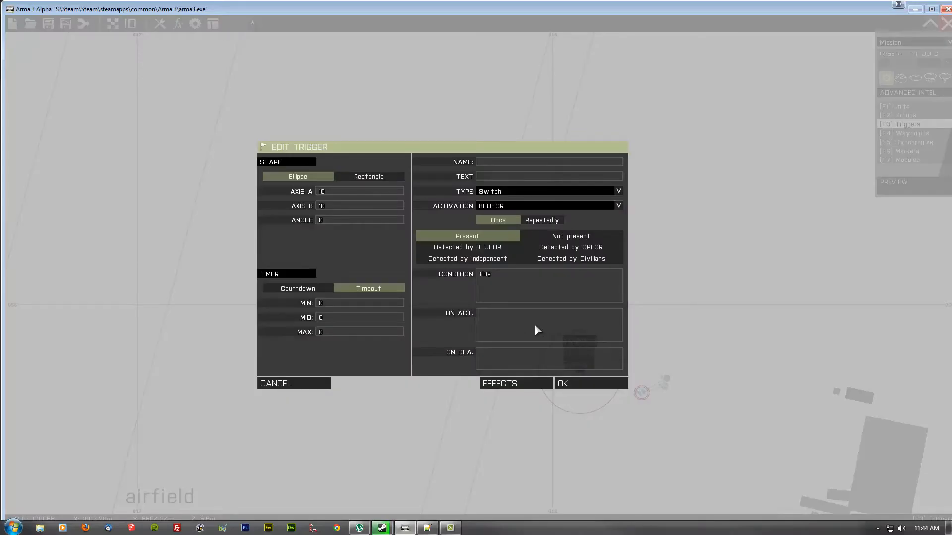
pyautogui.write('uni')
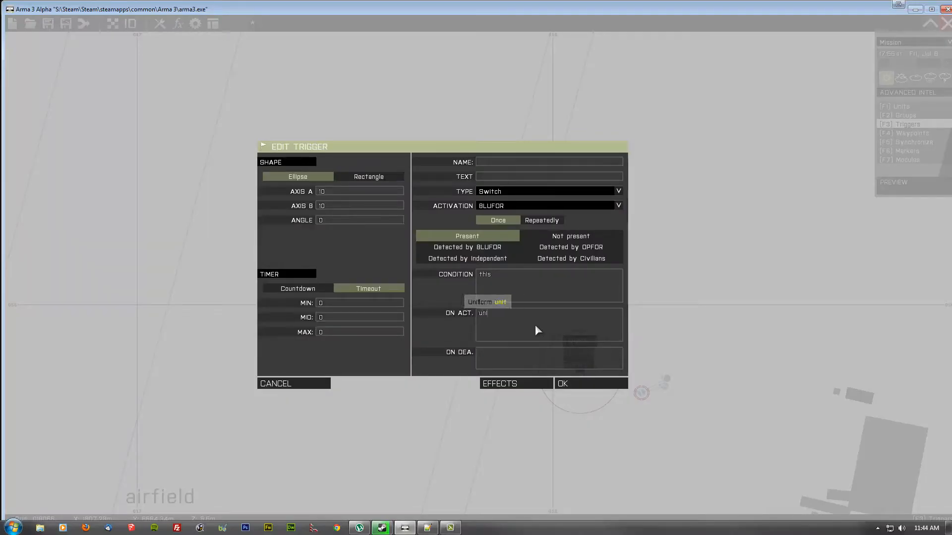
pyautogui.write('t globalCha')
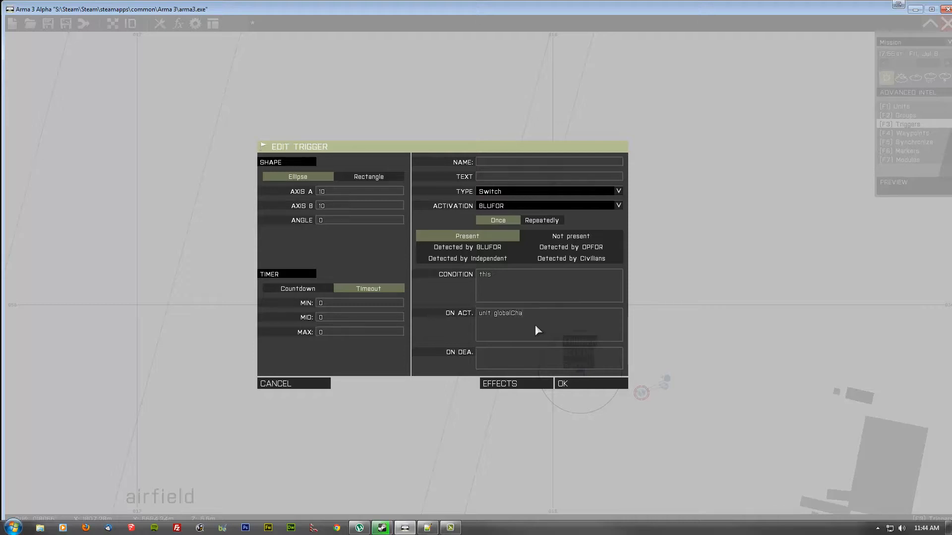
pyautogui.write('t "Come and get us";')
pyautogui.click(579, 385)
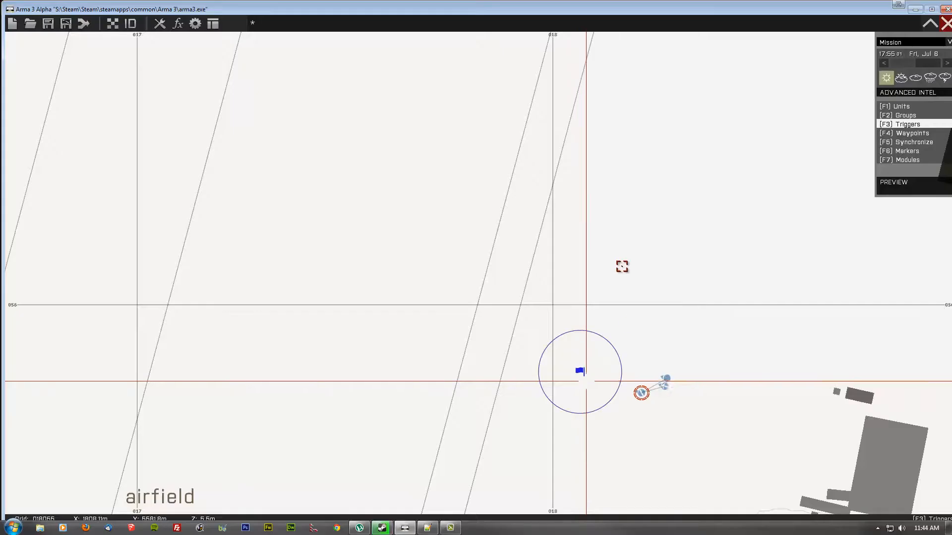
# Synchronize the MH-9's HOLD waypoint at the north of the airfield with the BLUFOR trigger beside the fire team.
pyautogui.scroll(-5, 648, 312)
pyautogui.press('F5')
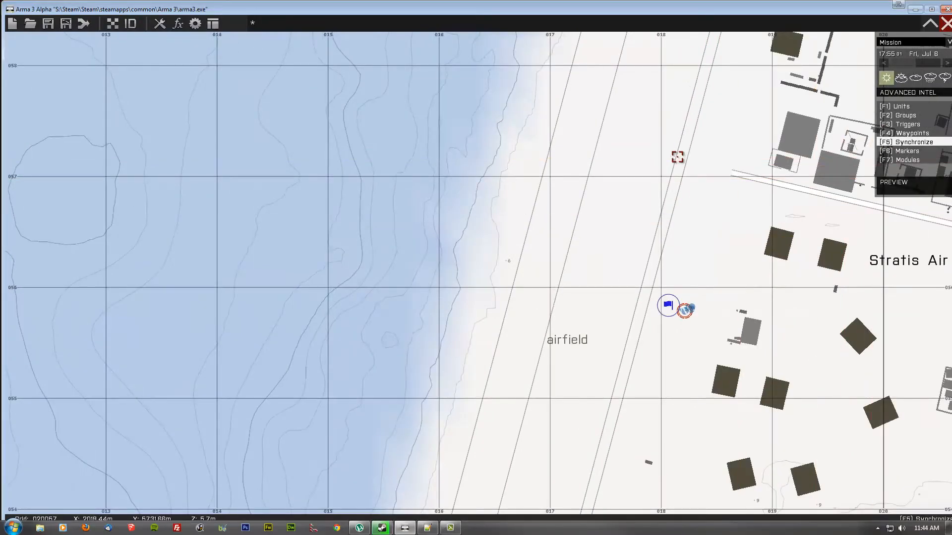
pyautogui.moveTo(623, 251); pyautogui.dragTo(609, 300, button='right')
pyautogui.moveTo(660, 112); pyautogui.dragTo(598, 441)
pyautogui.moveTo(633, 355); pyautogui.dragTo(683, 306, button='right')
pyautogui.scroll(1, 688, 174)
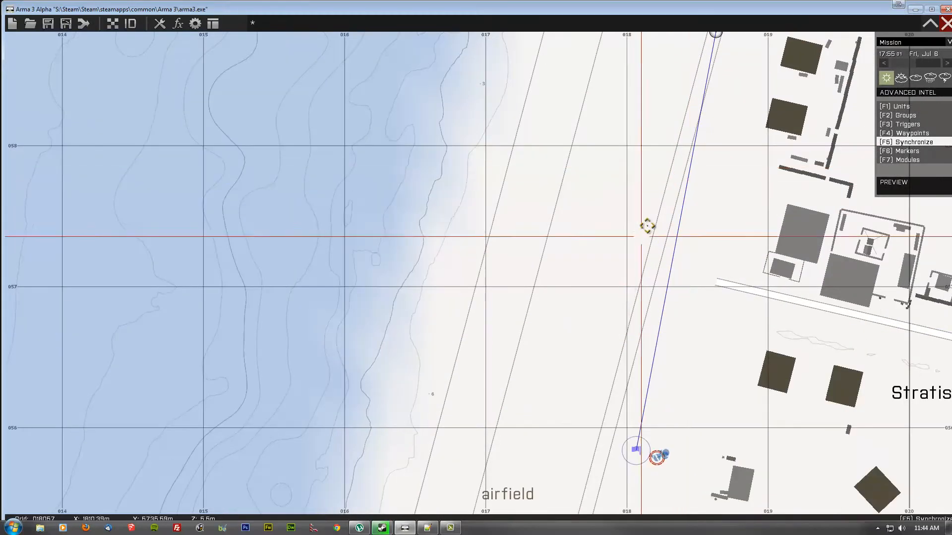
# Examine the synchronization line along the runway between the helicopter's waypoint and the BLUFOR trigger.
pyautogui.moveTo(627, 290); pyautogui.dragTo(676, 204, button='right')
pyautogui.scroll(-2, 676, 208)
pyautogui.moveTo(729, 248); pyautogui.dragTo(709, 334, button='right')
pyautogui.scroll(-2, 709, 333)
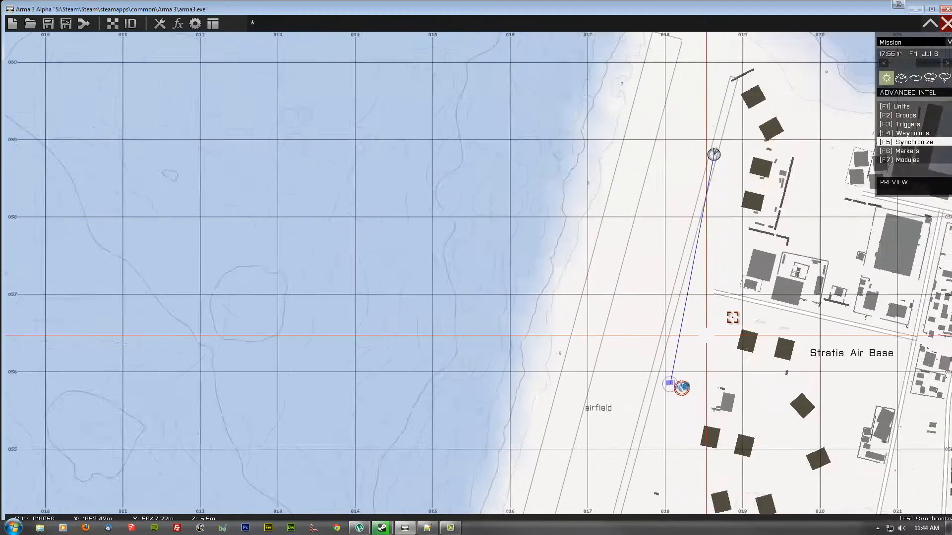
pyautogui.scroll(2, 710, 342)
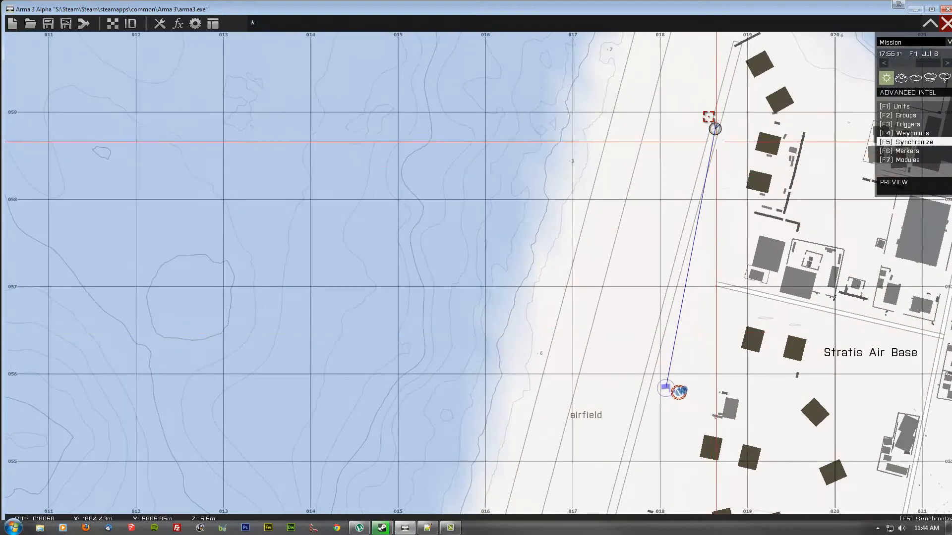
pyautogui.moveTo(724, 201); pyautogui.dragTo(760, 177, button='right')
pyautogui.scroll(2, 731, 327)
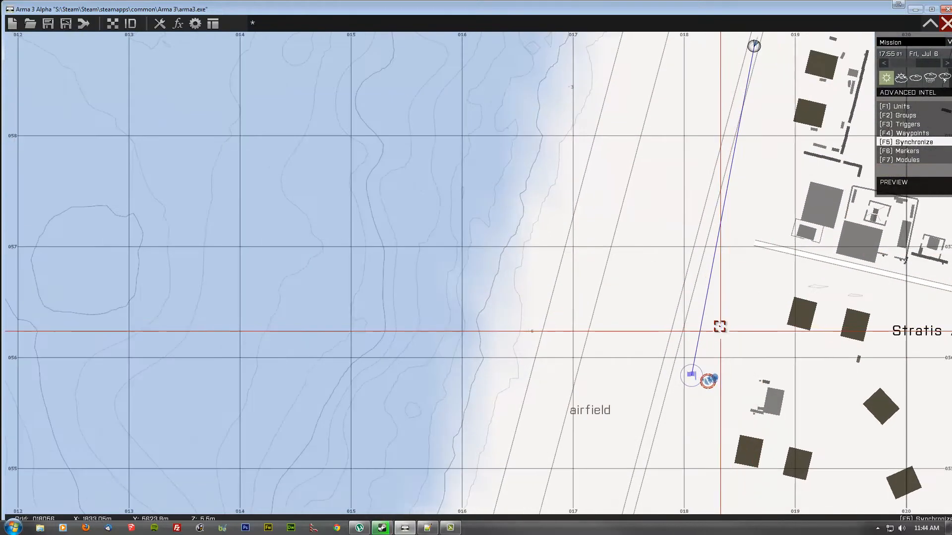
pyautogui.moveTo(718, 330); pyautogui.dragTo(724, 276, button='right')
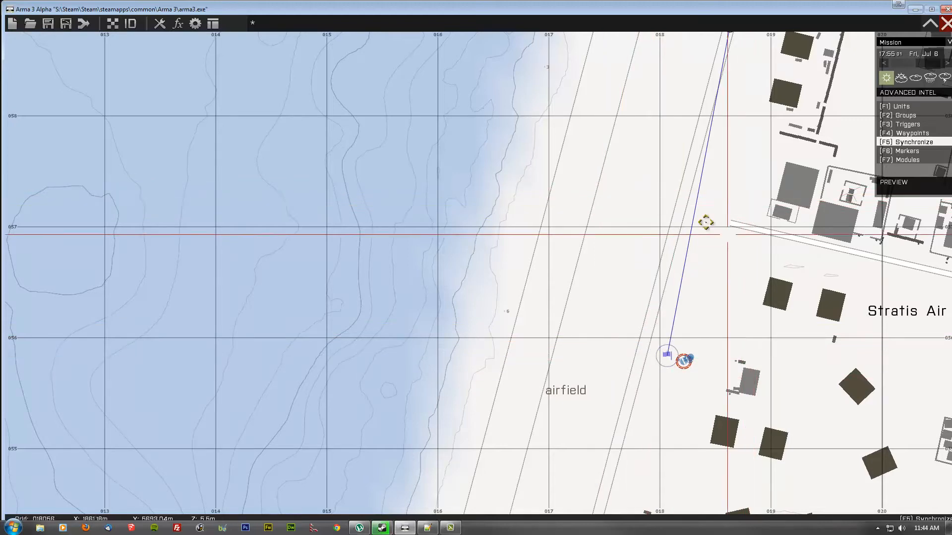
# Look up the invisible helipad class Land_HelipadEmpty_F under CfgVehicles in the Splendid Config Viewer and close the viewer.
pyautogui.moveTo(701, 252); pyautogui.dragTo(667, 178, button='right')
pyautogui.press('F1')
pyautogui.scroll(5, 602, 283)
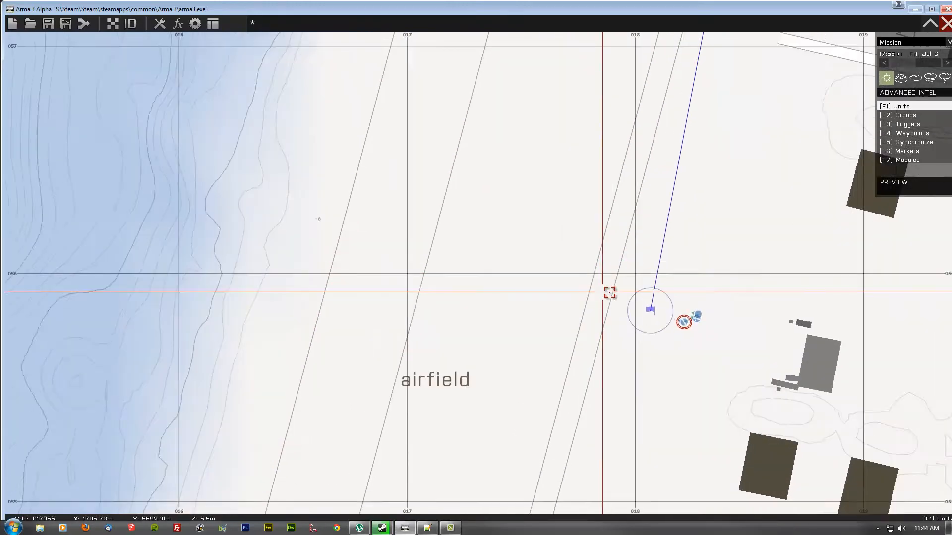
pyautogui.click(195, 23)
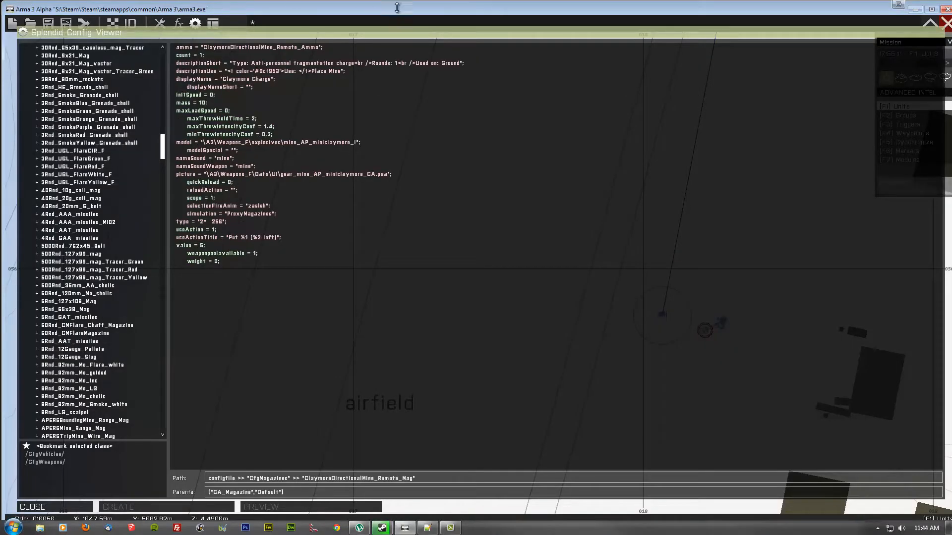
pyautogui.moveTo(162, 151); pyautogui.dragTo(157, 217)
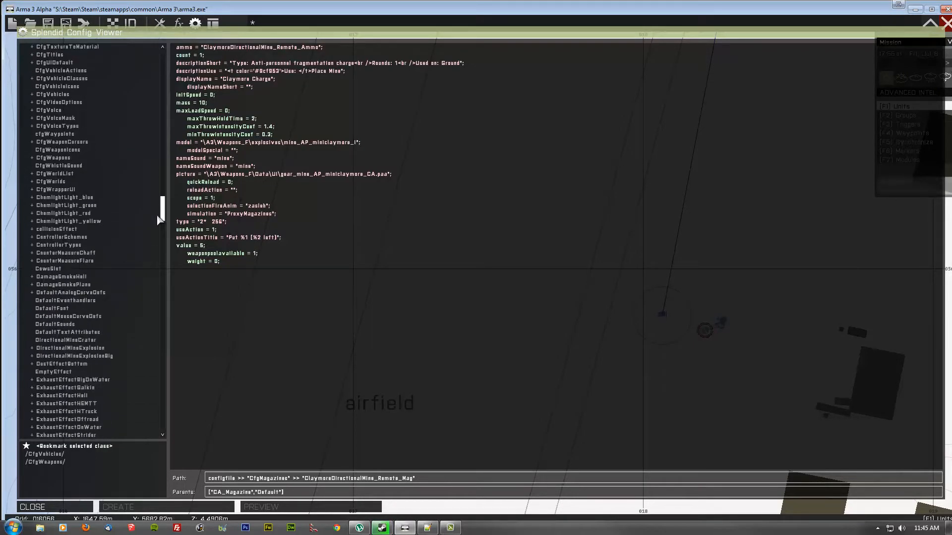
pyautogui.doubleClick(57, 94)
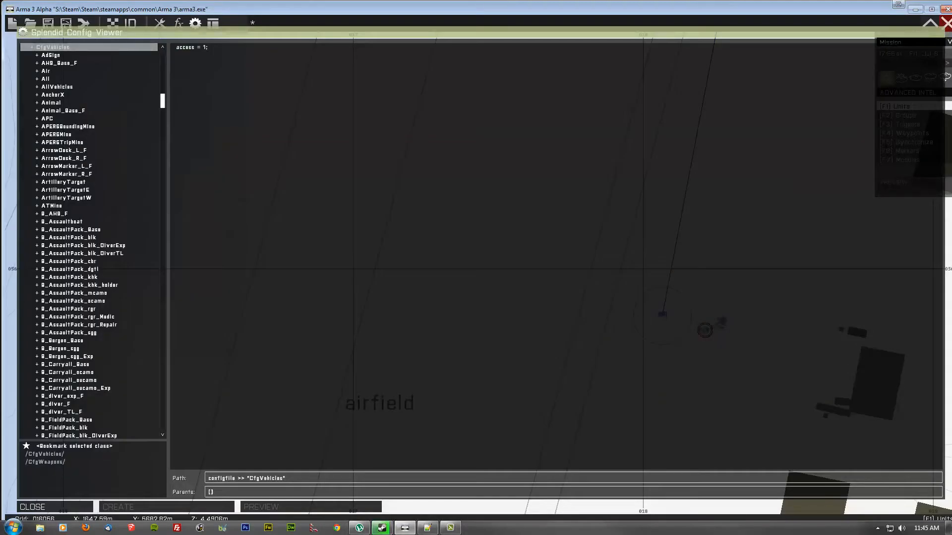
pyautogui.moveTo(162, 98); pyautogui.dragTo(167, 181)
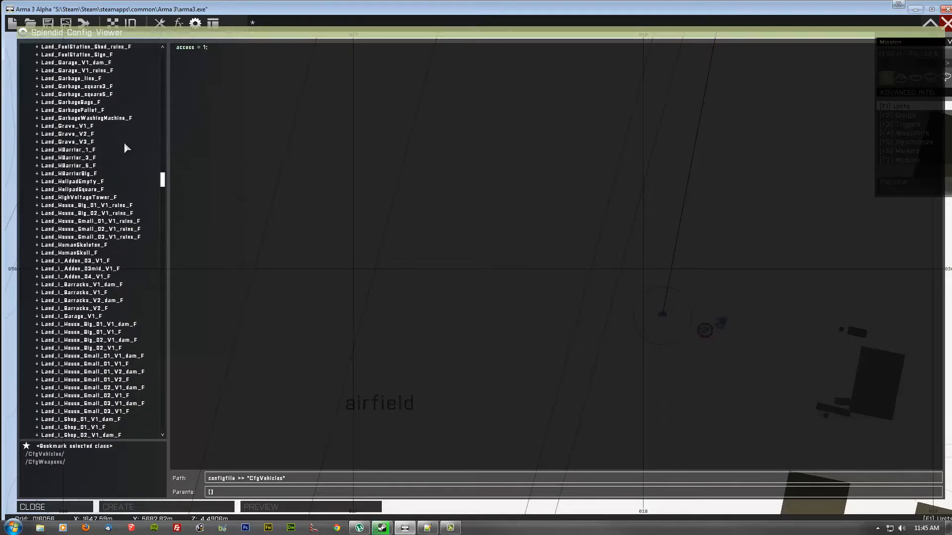
pyautogui.scroll(1, 111, 148)
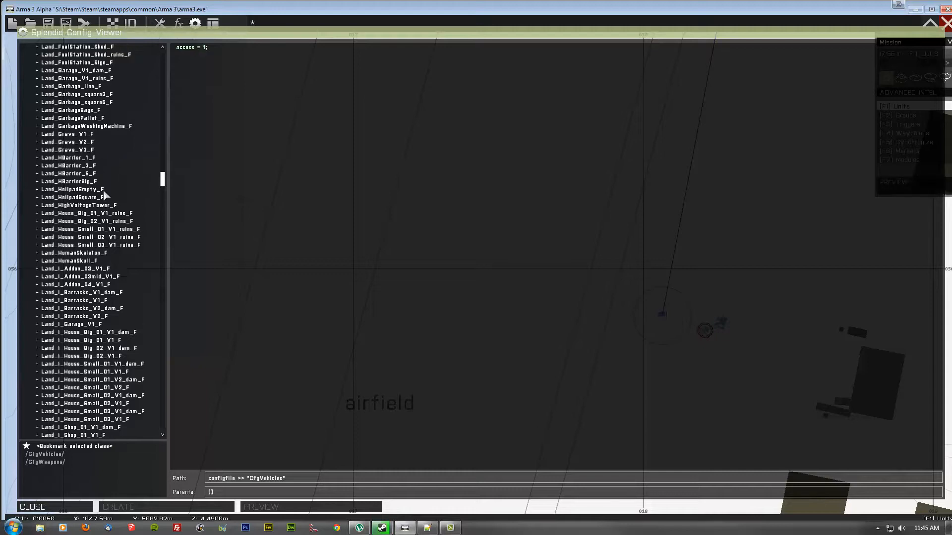
pyautogui.click(103, 190)
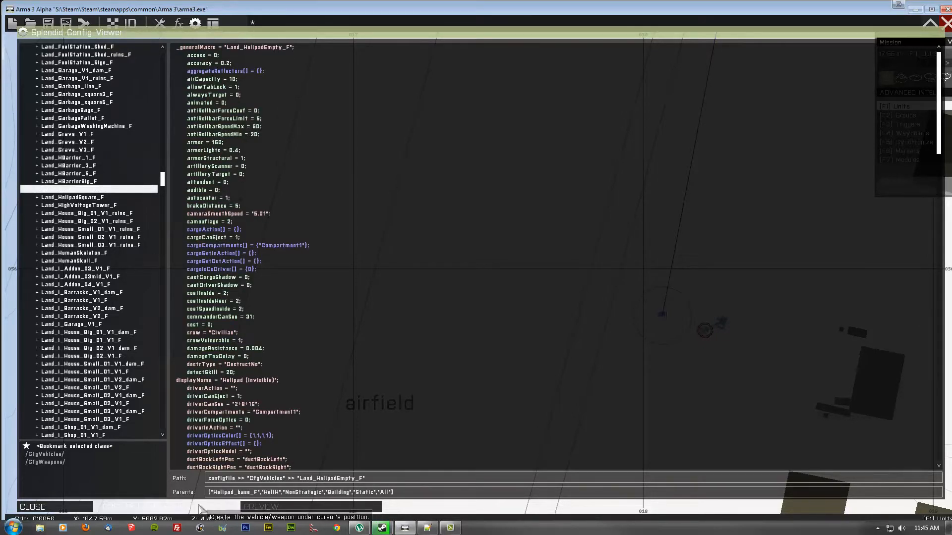
pyautogui.moveTo(299, 480); pyautogui.dragTo(328, 479)
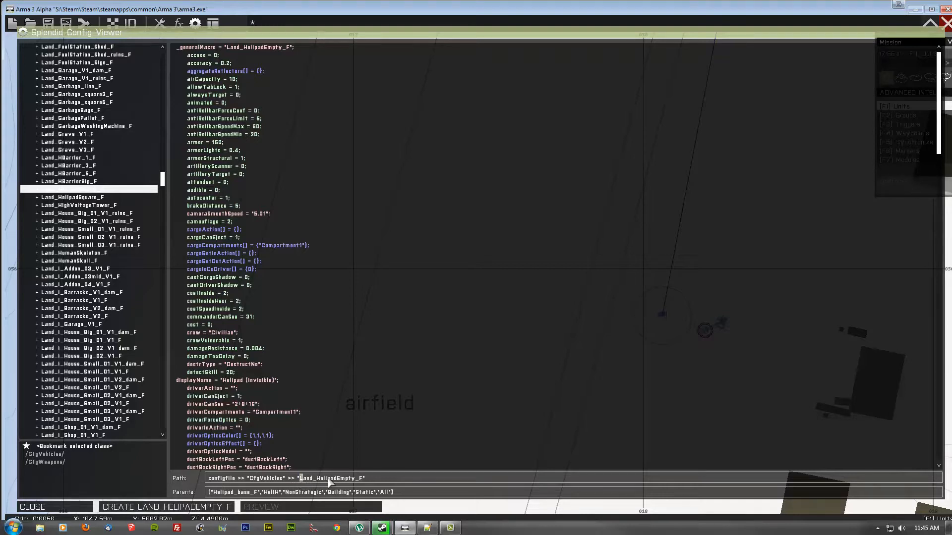
pyautogui.click(84, 510)
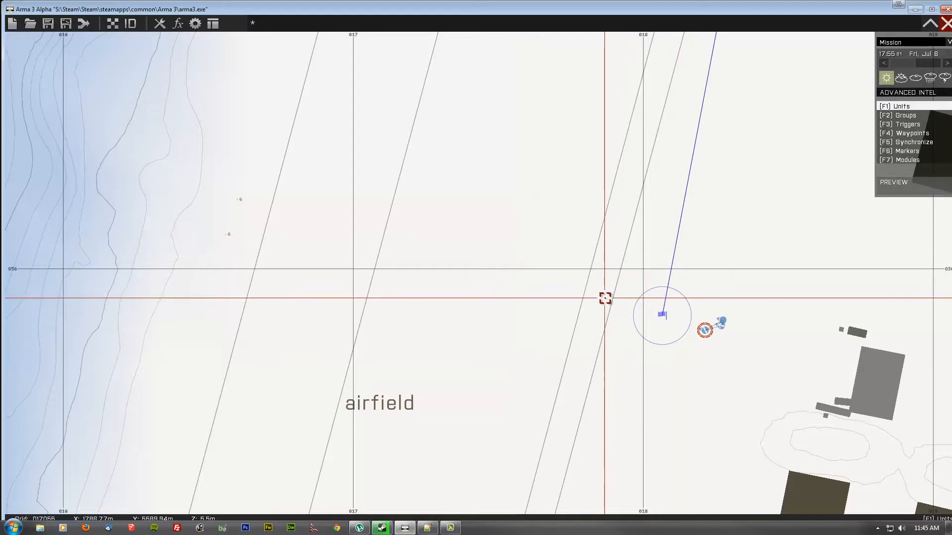
# Start inserting a Game Logic unit on the open airfield west of the BLUFOR trigger.
pyautogui.moveTo(434, 247); pyautogui.dragTo(407, 297, button='right')
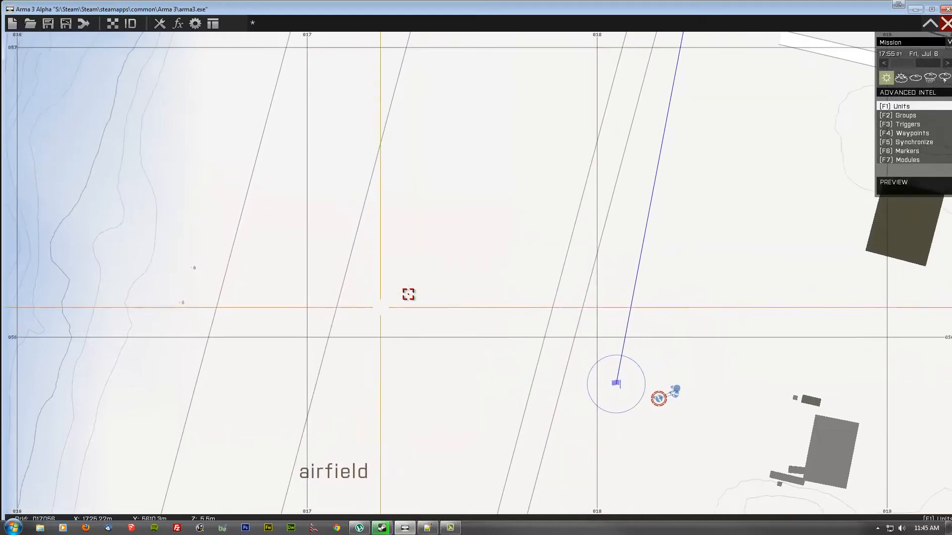
pyautogui.moveTo(558, 287); pyautogui.dragTo(500, 313, button='right')
pyautogui.doubleClick(499, 309)
pyautogui.click(372, 163)
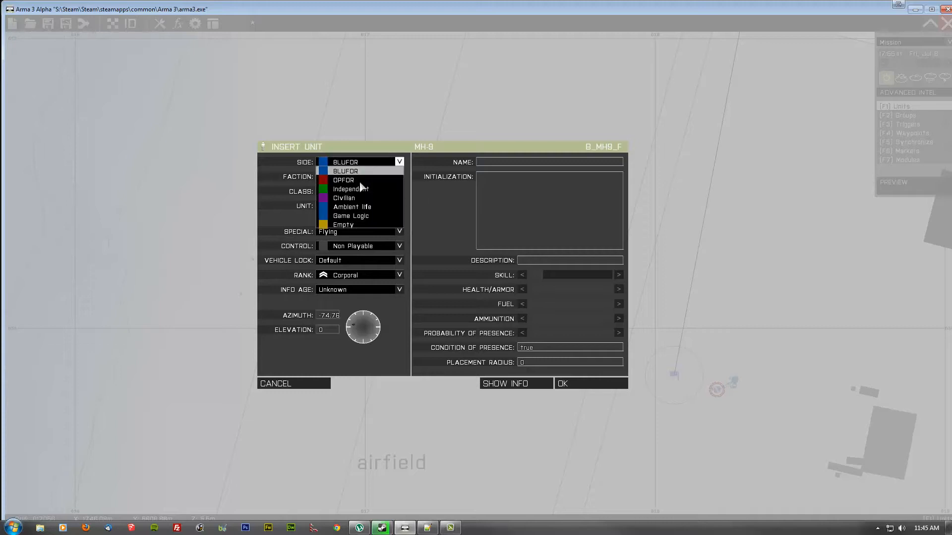
pyautogui.click(366, 215)
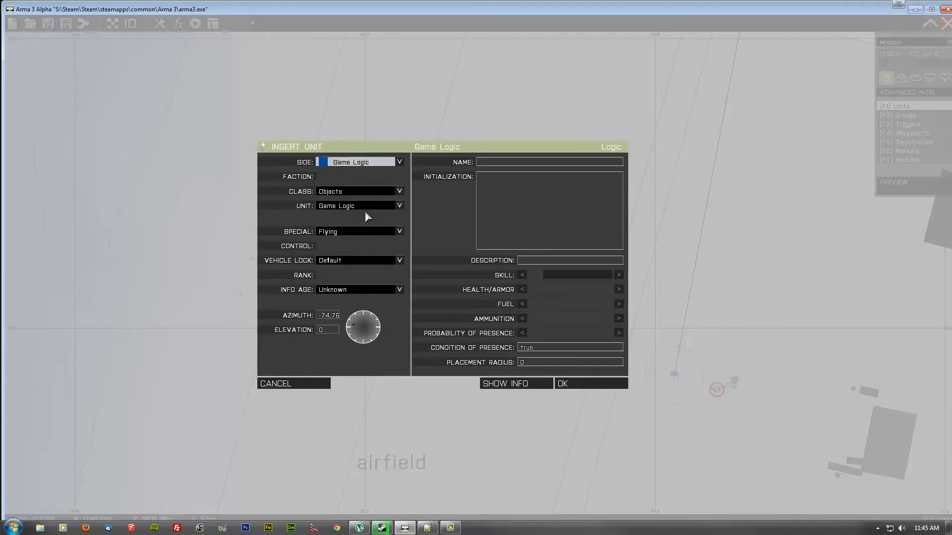
# Set the Game Logic's initialization to helipad = "Land_HelipadEmpty_F" createVehicle [Position this]; and confirm the unit.
pyautogui.click(541, 187)
pyautogui.write('helipad = ')
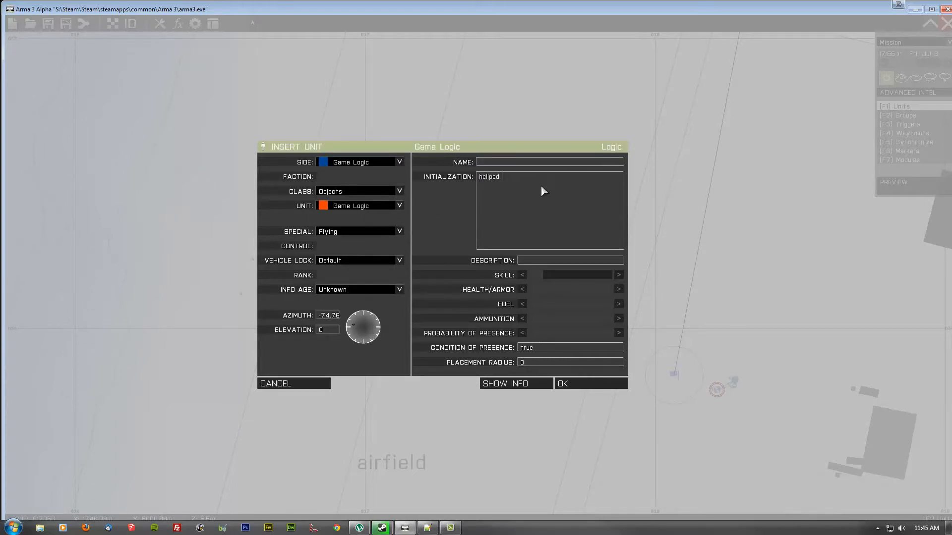
pyautogui.write('"Land_HelipadEmpty_F" createv')
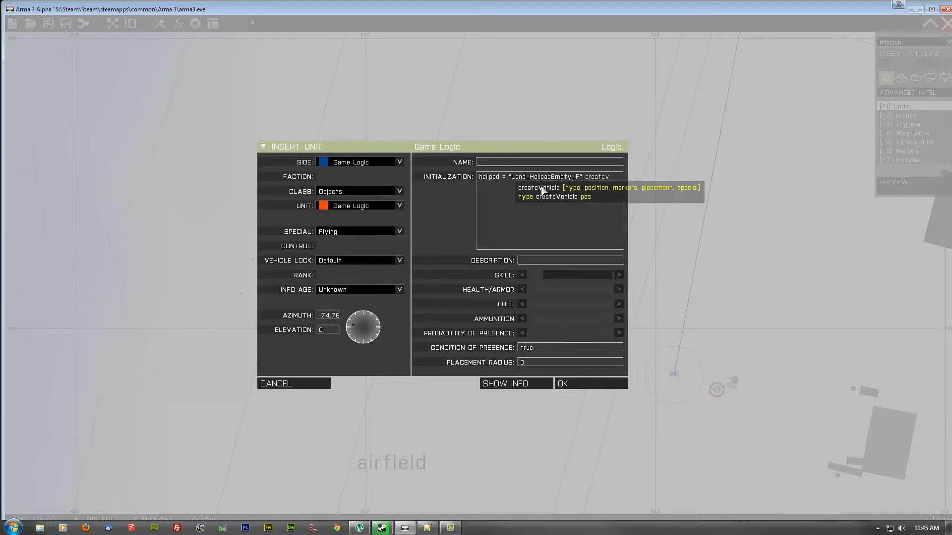
pyautogui.press('BackSpace')
pyautogui.write('Vehicl')
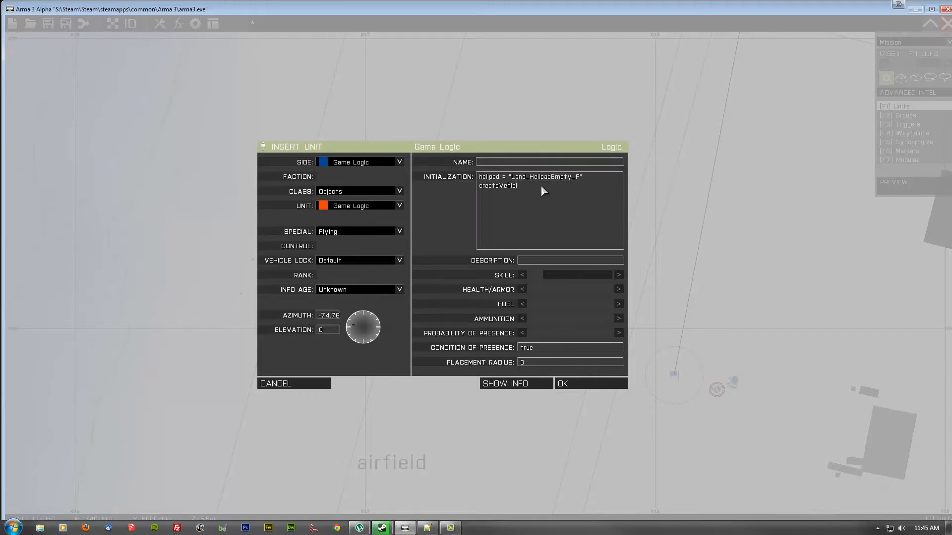
pyautogui.write('e [Position this];')
pyautogui.click(600, 383)
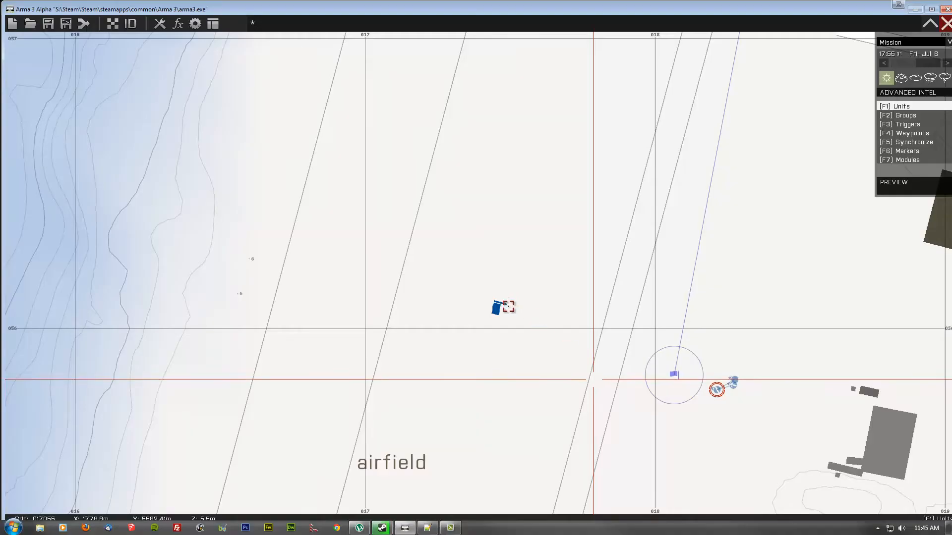
# Insert a LOAD waypoint for the MH-9 helicopter at the Game Logic west of the trigger.
pyautogui.scroll(-5, 639, 243)
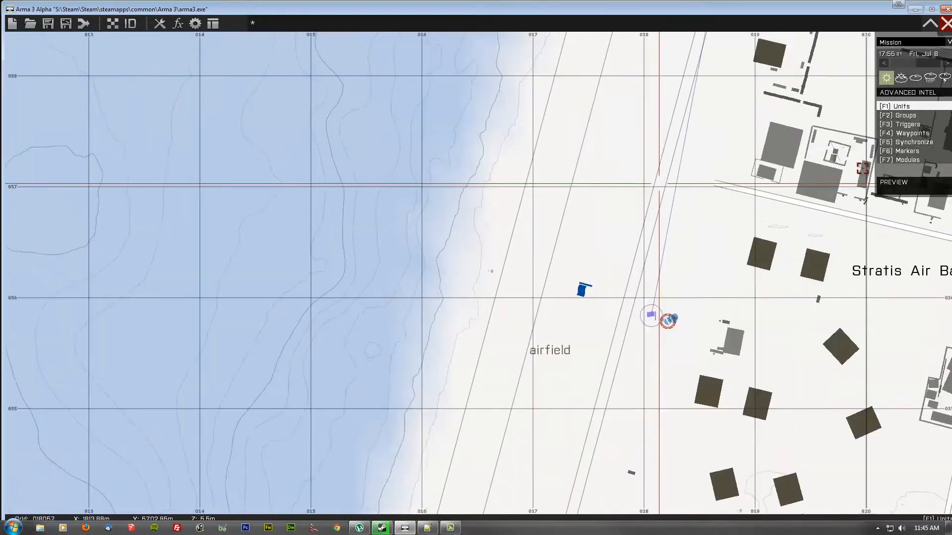
pyautogui.press('F4')
pyautogui.moveTo(565, 217); pyautogui.dragTo(478, 315, button='right')
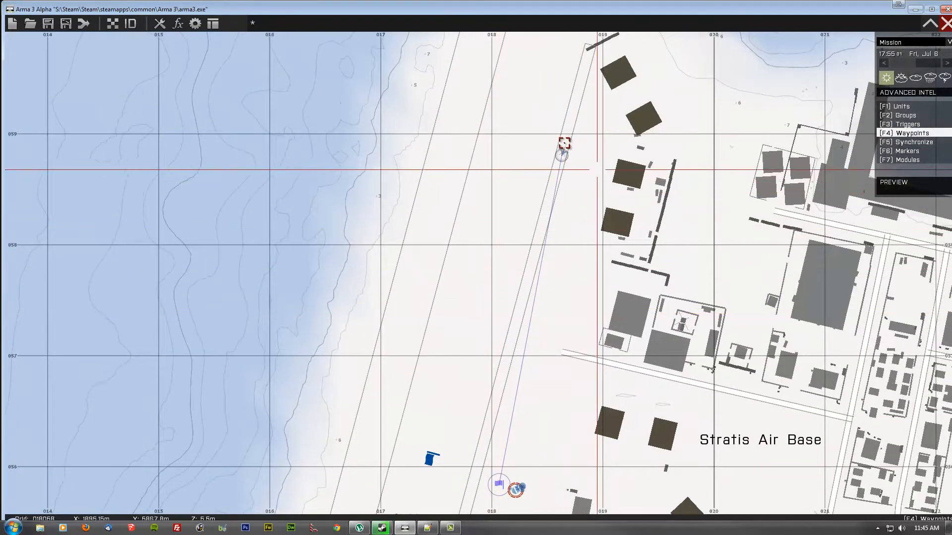
pyautogui.moveTo(456, 360); pyautogui.dragTo(570, 218, button='right')
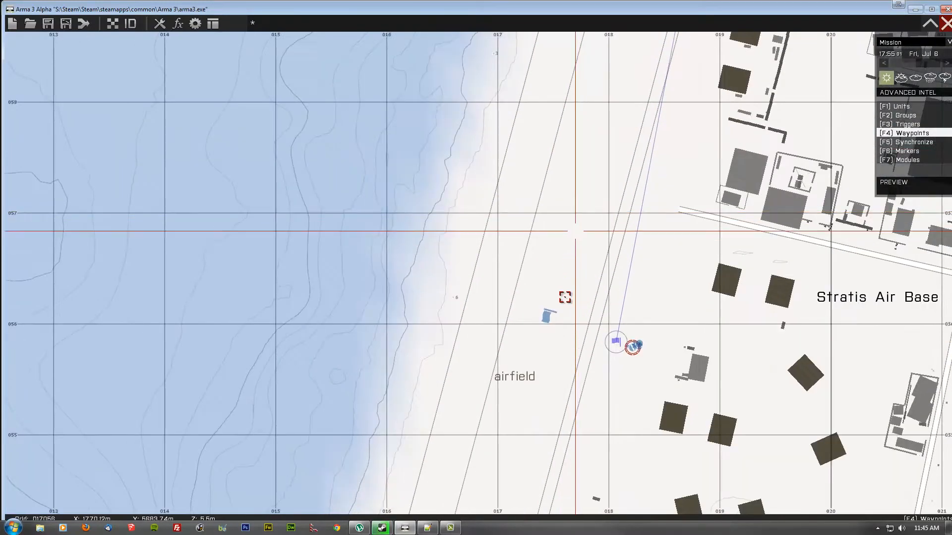
pyautogui.doubleClick(551, 318)
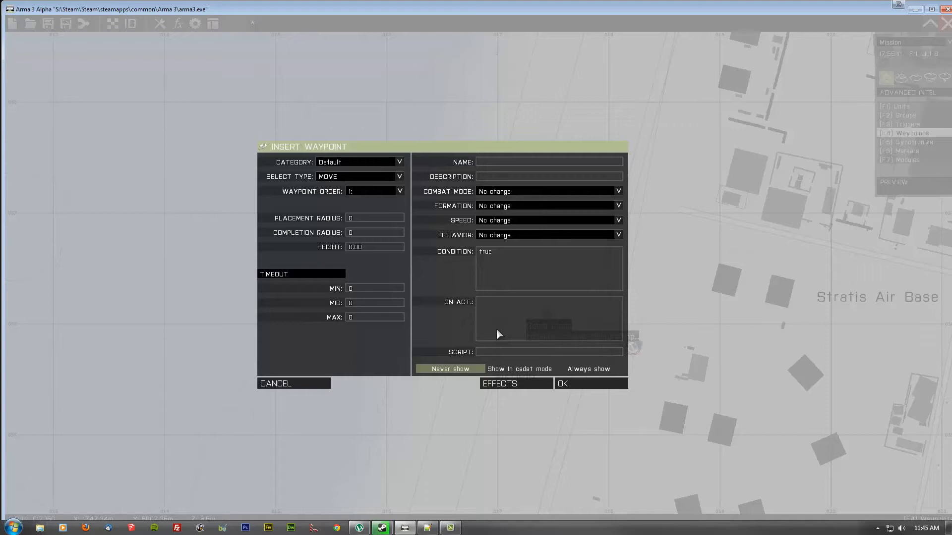
pyautogui.click(361, 177)
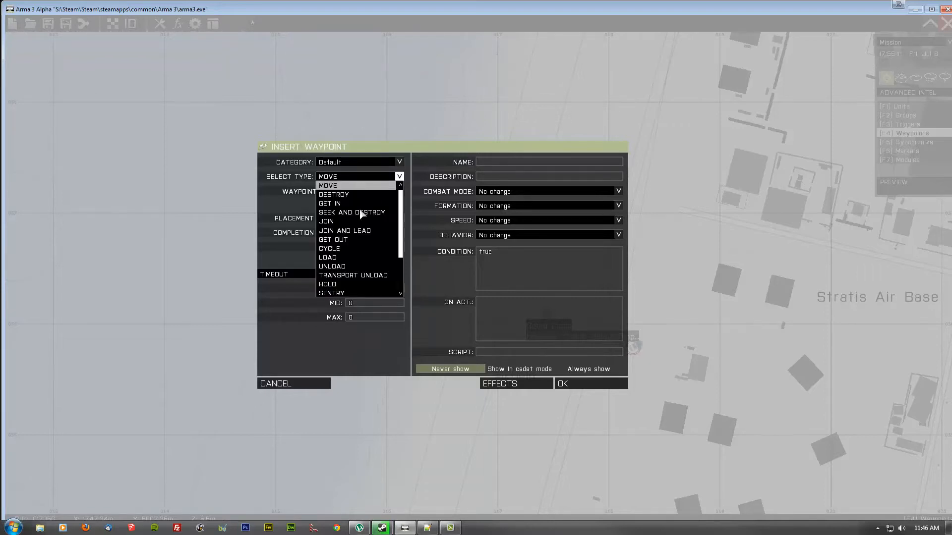
pyautogui.click(346, 258)
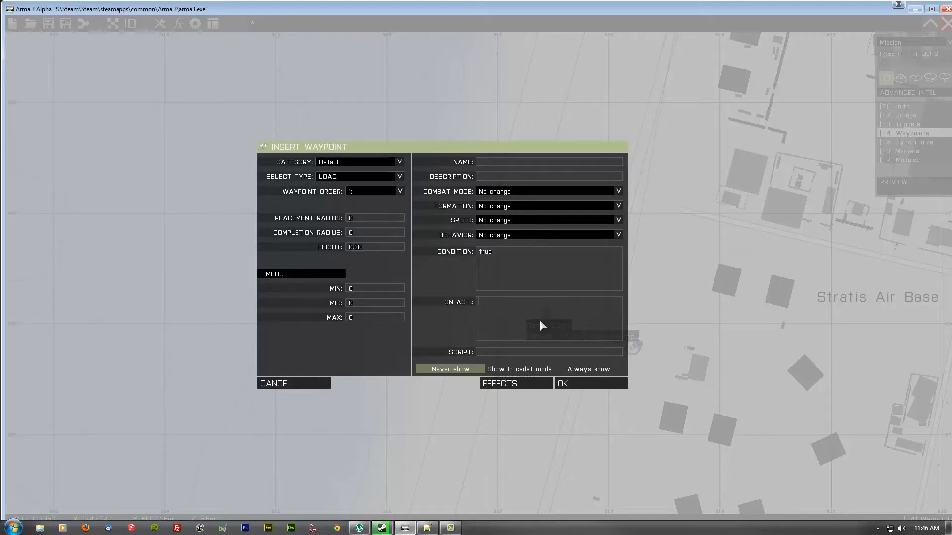
pyautogui.click(573, 385)
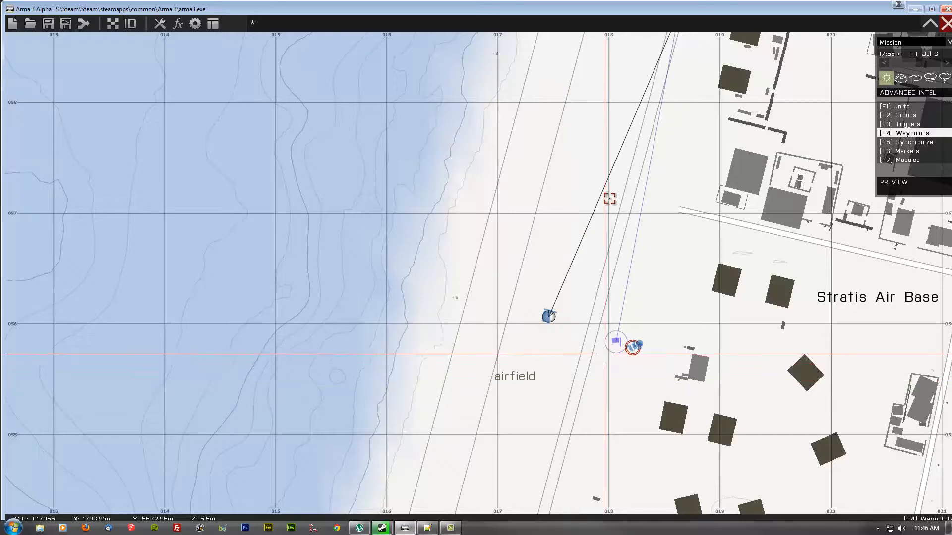
pyautogui.moveTo(628, 88); pyautogui.dragTo(491, 304, button='right')
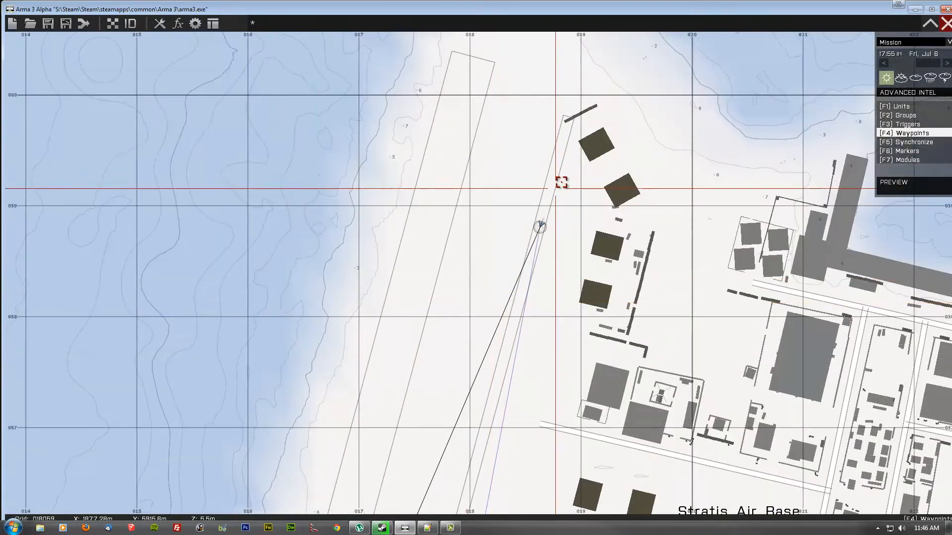
pyautogui.doubleClick(546, 219)
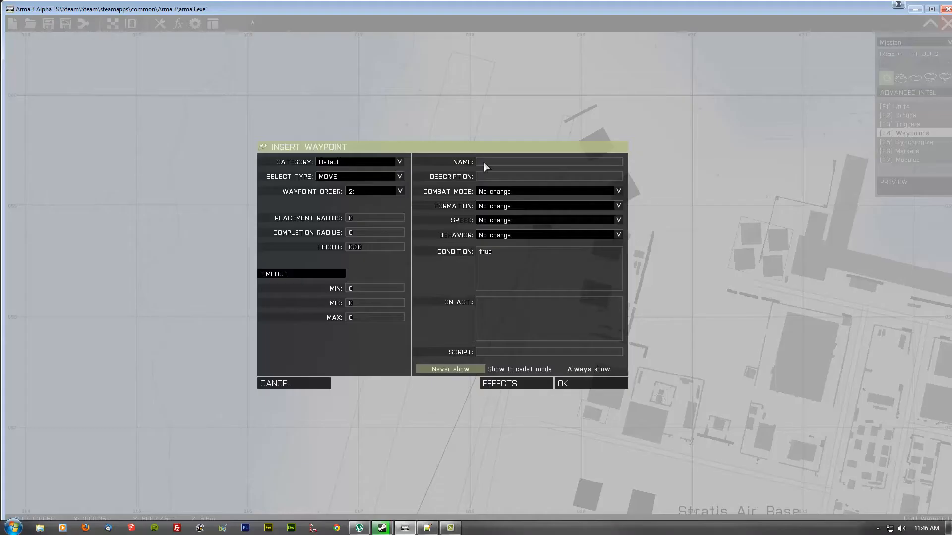
pyautogui.write('helo')
pyautogui.click(325, 384)
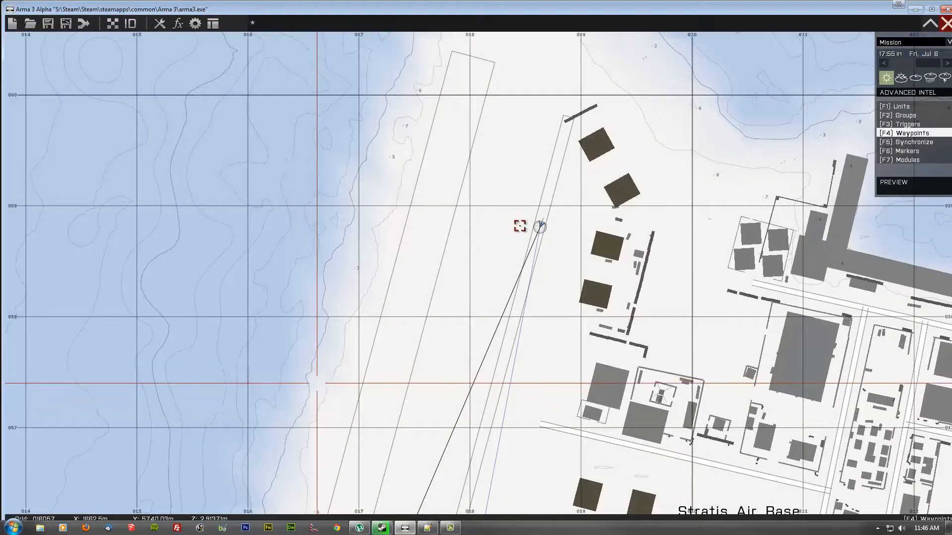
# Name the MH-9 helicopter unit helo.
pyautogui.click(901, 107)
pyautogui.doubleClick(540, 221)
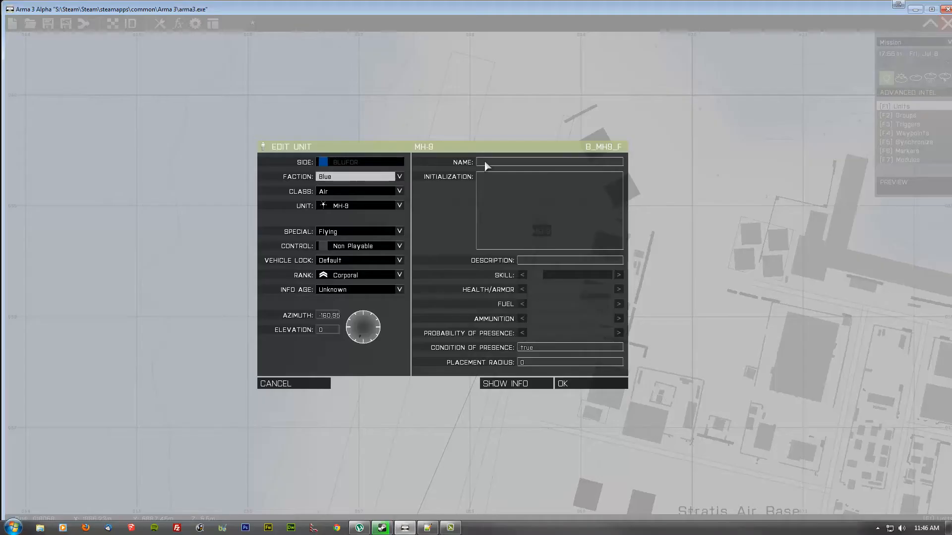
pyautogui.click(485, 163)
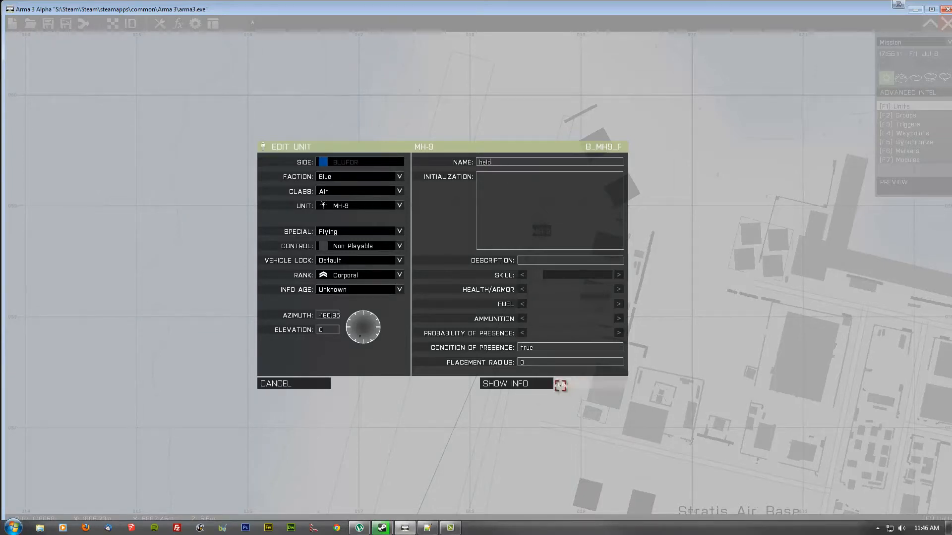
pyautogui.click(561, 384)
pyautogui.scroll(5, 304, 159)
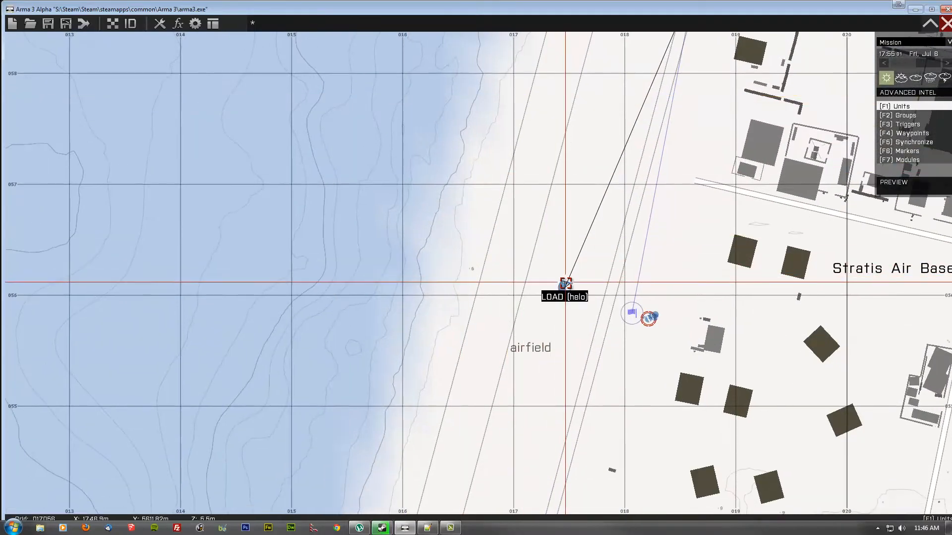
# Set the LOAD waypoint's activation code to dostop helo; helo land "Land"; and confirm the waypoint.
pyautogui.scroll(1, 565, 287)
pyautogui.doubleClick(564, 285)
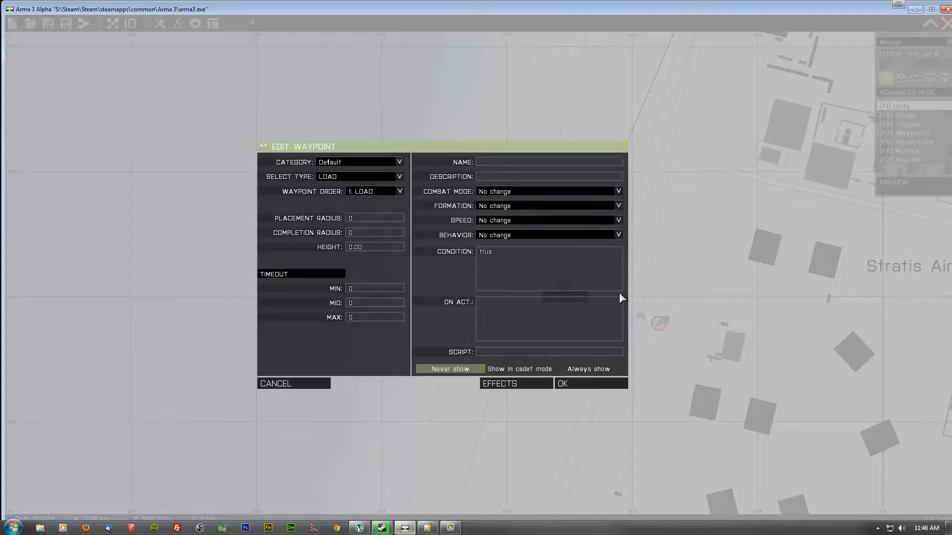
pyautogui.click(560, 316)
pyautogui.write('dostop helo; helo land "')
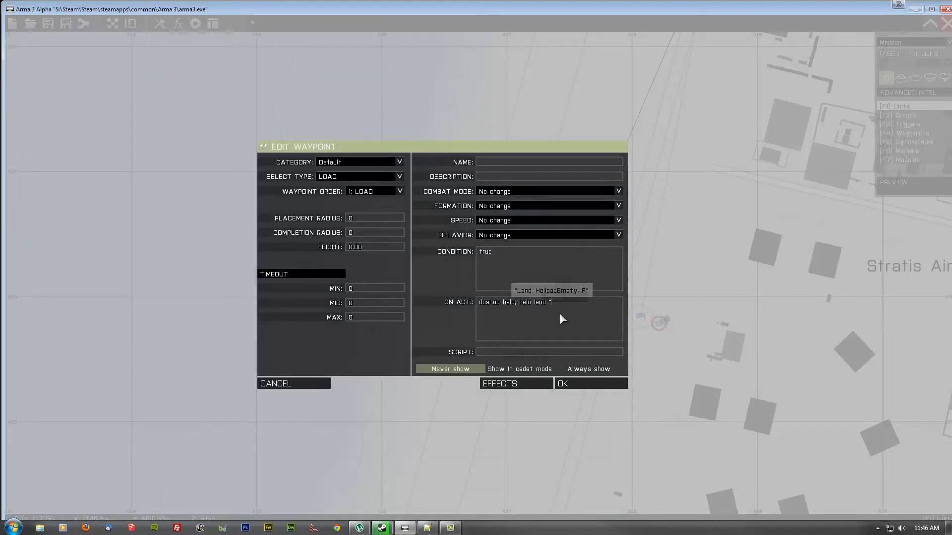
pyautogui.write('Land"')
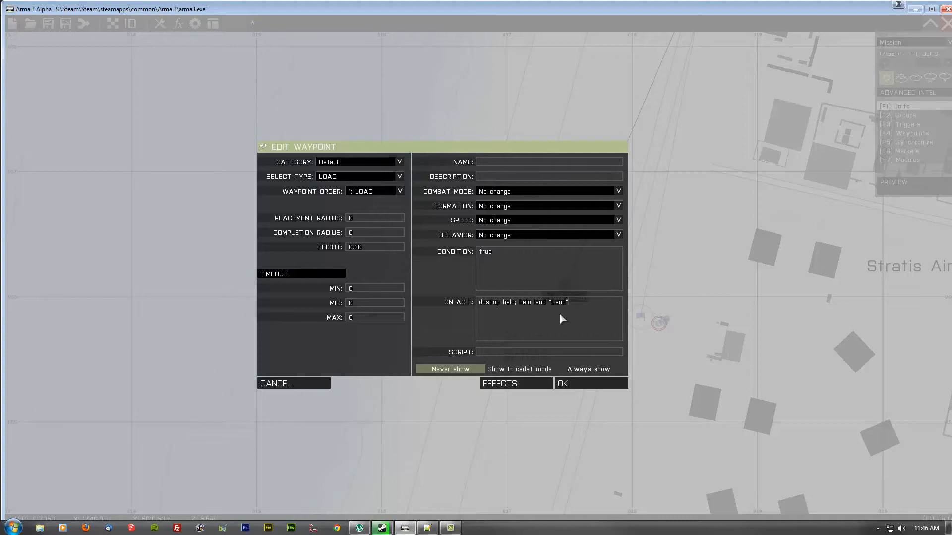
pyautogui.write(';')
pyautogui.click(581, 384)
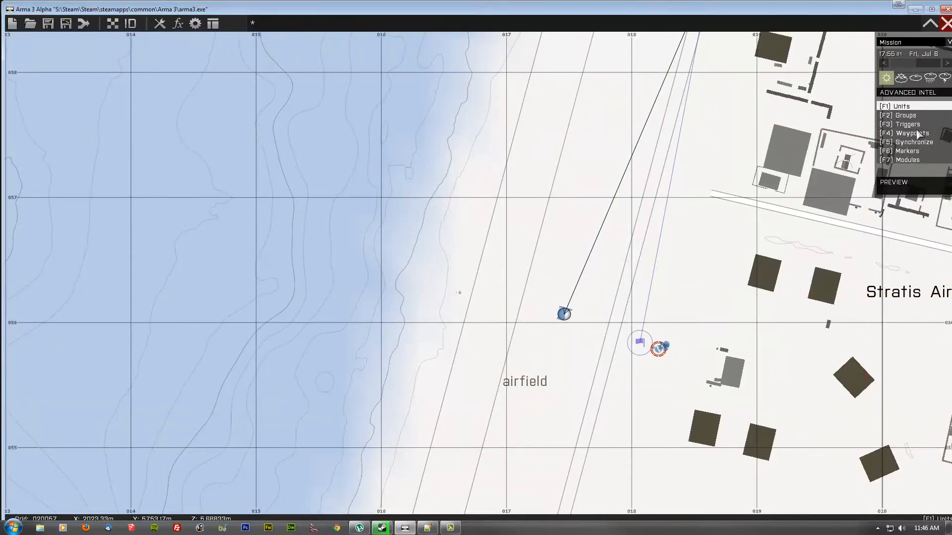
# Start a second MOVE waypoint for the helicopter beside the LOAD waypoint, with the condition ((!alive unit1) OR (unit1 in helo)) AND.
pyautogui.press('F4')
pyautogui.scroll(3, 560, 318)
pyautogui.scroll(5, 550, 330)
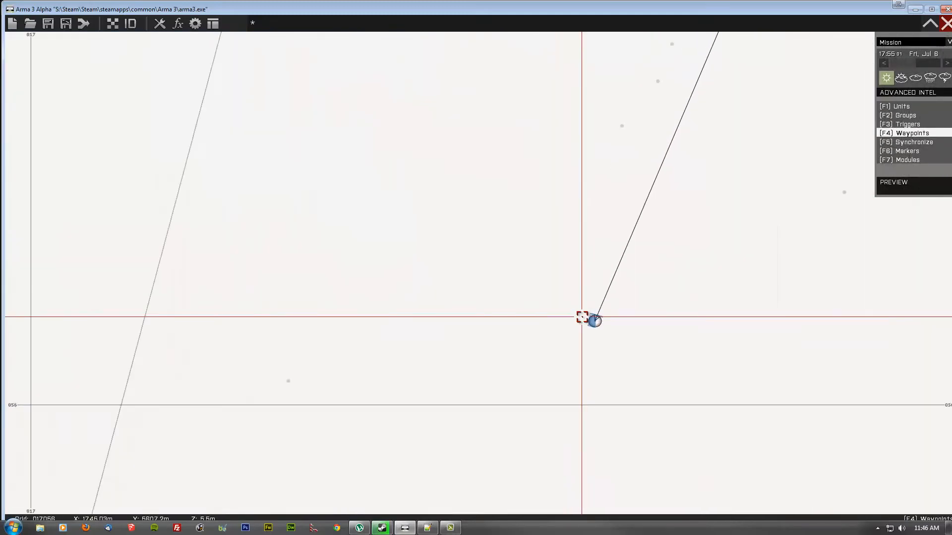
pyautogui.doubleClick(612, 310)
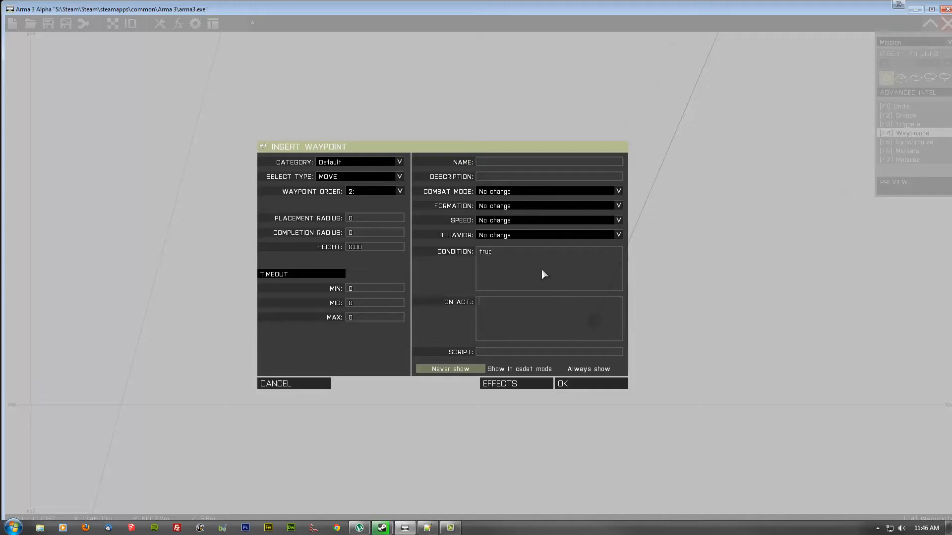
pyautogui.press('BackSpace')
pyautogui.write('[[!')
pyautogui.write('alive')
pyautogui.write(' unit1)')
pyautogui.write(' OR')
pyautogui.write(' [unit1 in helo)) AND')
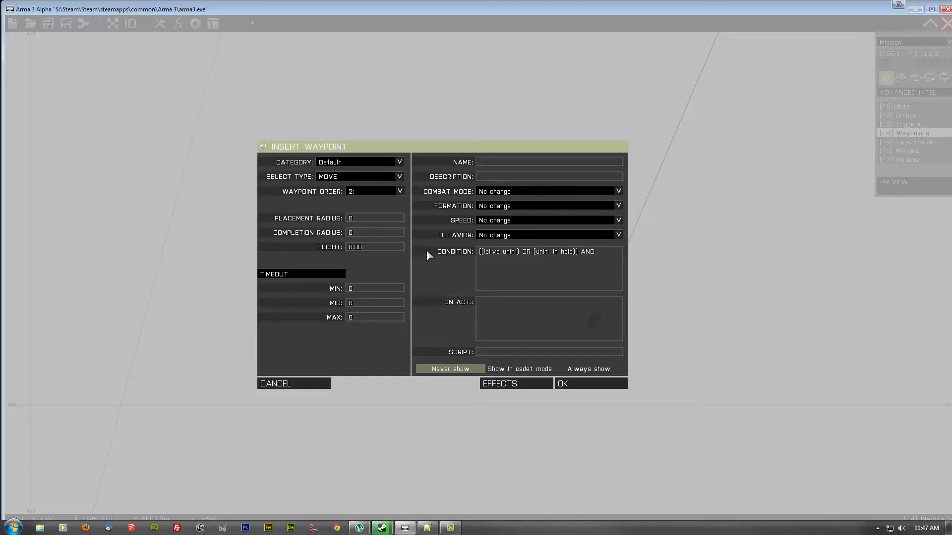
# Repeat the condition clause twice more, drop the trailing AND, change the second clause to unit2, and confirm the MOVE waypoint.
pyautogui.hotkey('ctrl', 'a')
pyautogui.hotkey('ctrl', 'c')
pyautogui.click(609, 250)
pyautogui.hotkey('ctrl', 'v')
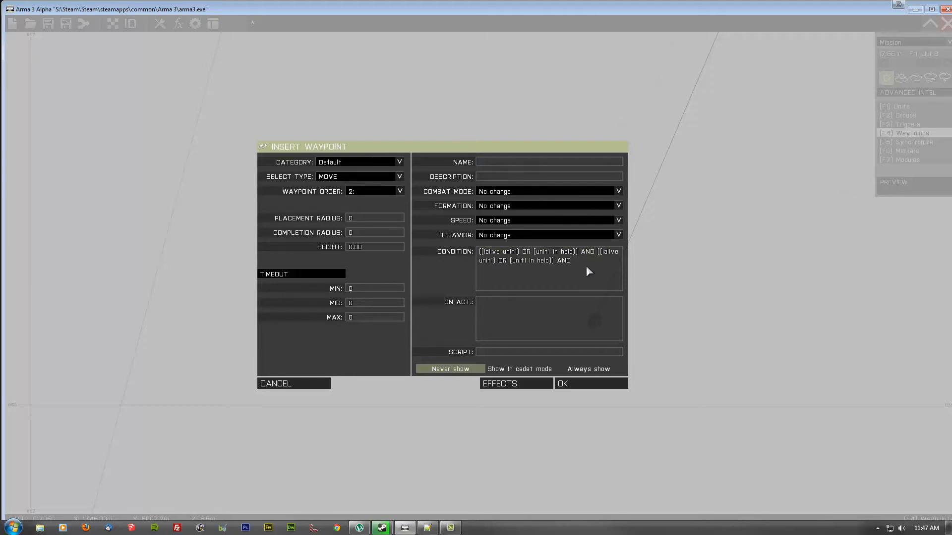
pyautogui.hotkey('ctrl', 'v')
pyautogui.doubleClick(542, 272)
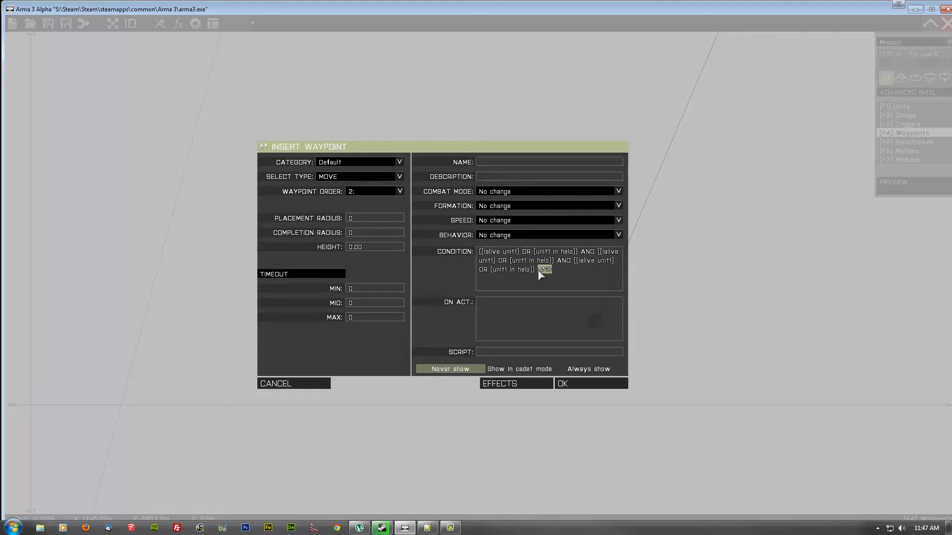
pyautogui.click(492, 261)
pyautogui.press('BackSpace')
pyautogui.write('2')
pyautogui.click(528, 261)
pyautogui.press('BackSpace')
pyautogui.write('2')
pyautogui.click(599, 387)
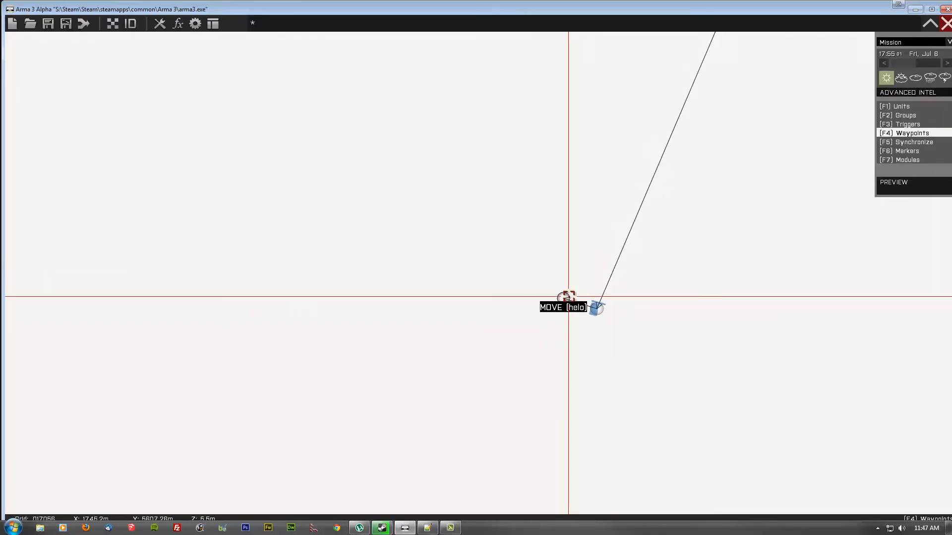
pyautogui.doubleClick(568, 296)
pyautogui.press('Escape')
# Insert a third helicopter waypoint of type MOVE far out over the sea west of the airfield.
pyautogui.moveTo(402, 223); pyautogui.dragTo(516, 277, button='right')
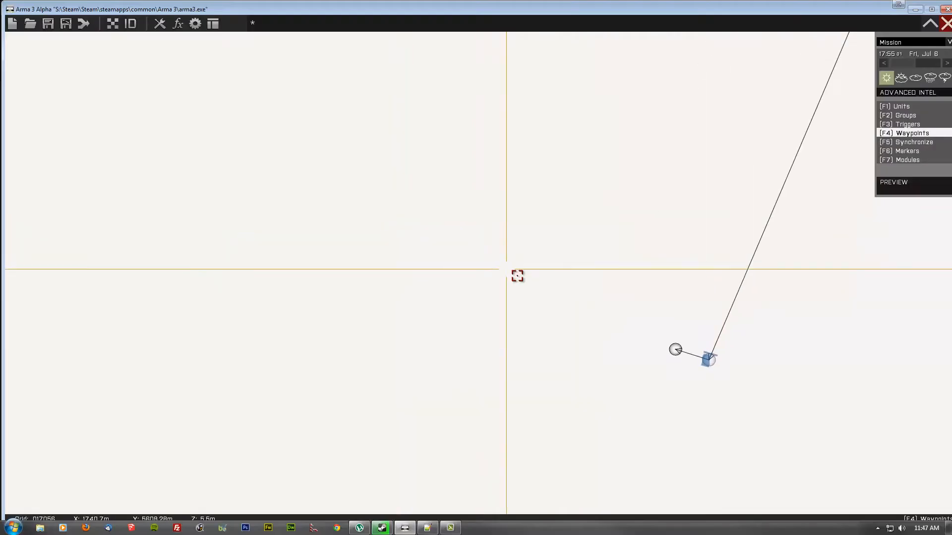
pyautogui.scroll(-6, 518, 275)
pyautogui.moveTo(563, 165); pyautogui.dragTo(441, 374, button='right')
pyautogui.scroll(-3, 526, 218)
pyautogui.moveTo(577, 118); pyautogui.dragTo(497, 412, button='right')
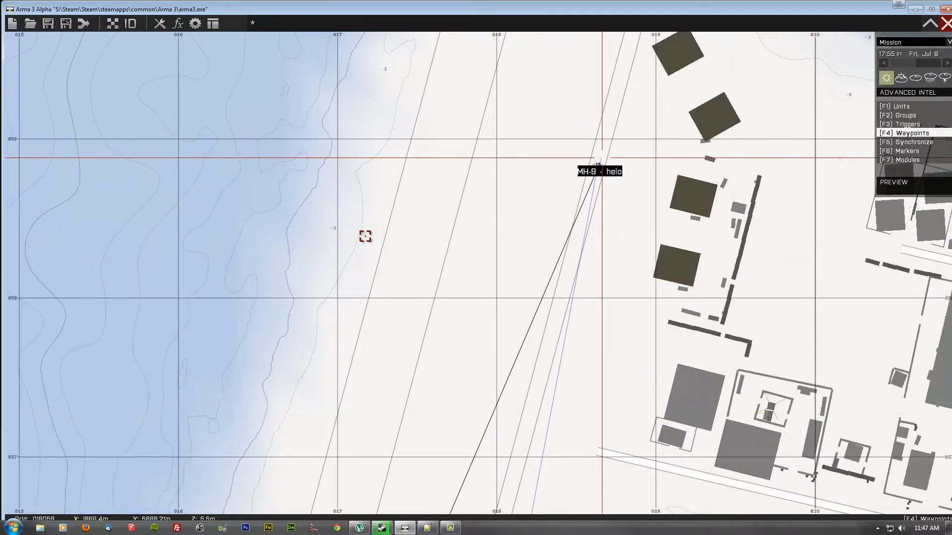
pyautogui.moveTo(348, 238); pyautogui.dragTo(854, 159, button='right')
pyautogui.scroll(-6, 813, 171)
pyautogui.moveTo(547, 175); pyautogui.dragTo(283, 185, button='right')
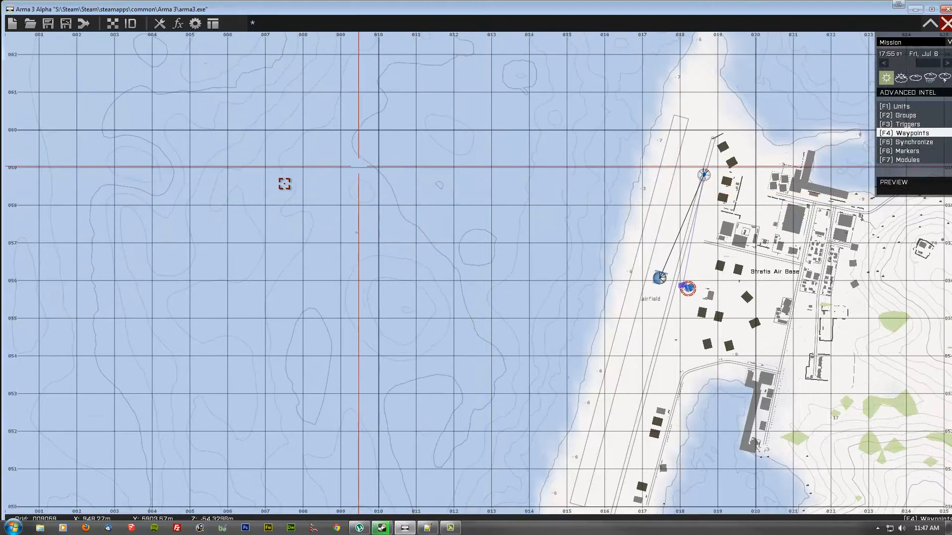
pyautogui.doubleClick(318, 182)
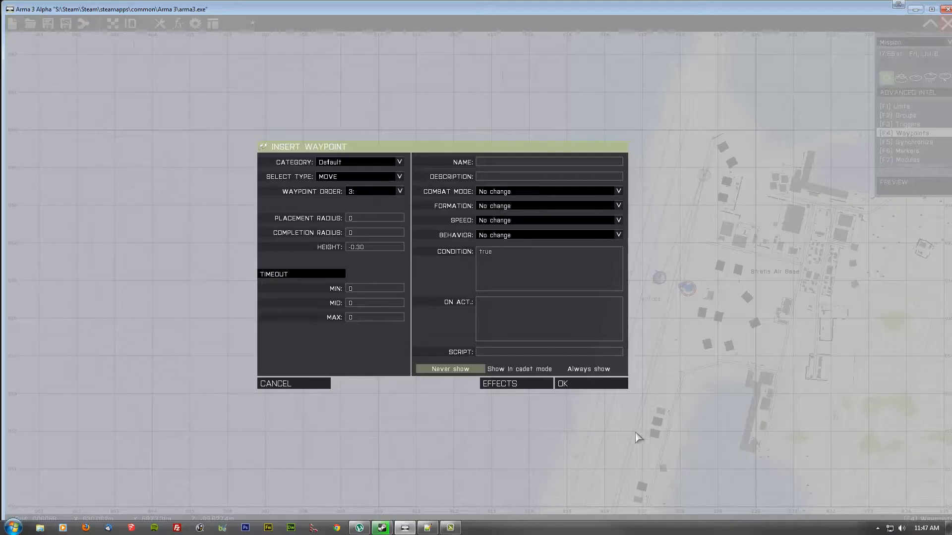
pyautogui.click(608, 382)
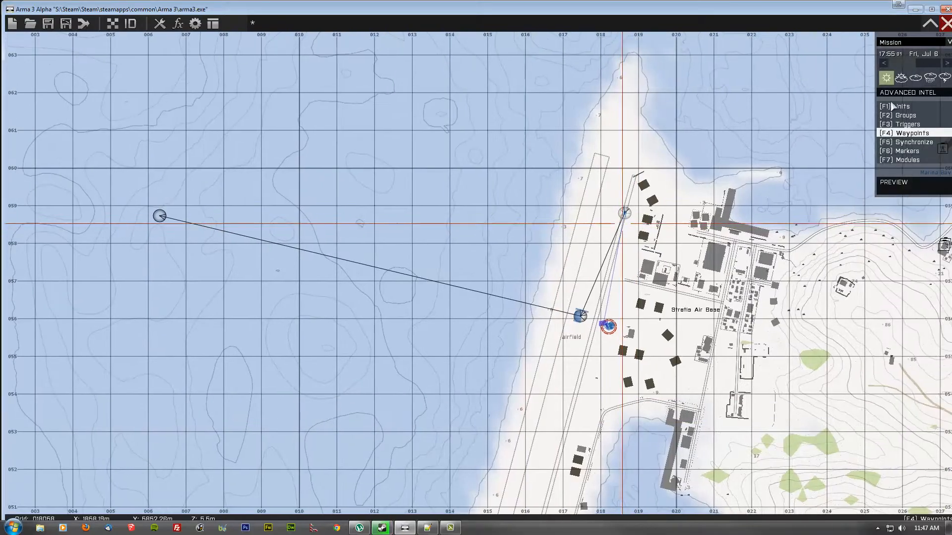
# Start an elliptical trigger on the helicopter's route over the sea, with both axes set to 100.
pyautogui.click(901, 124)
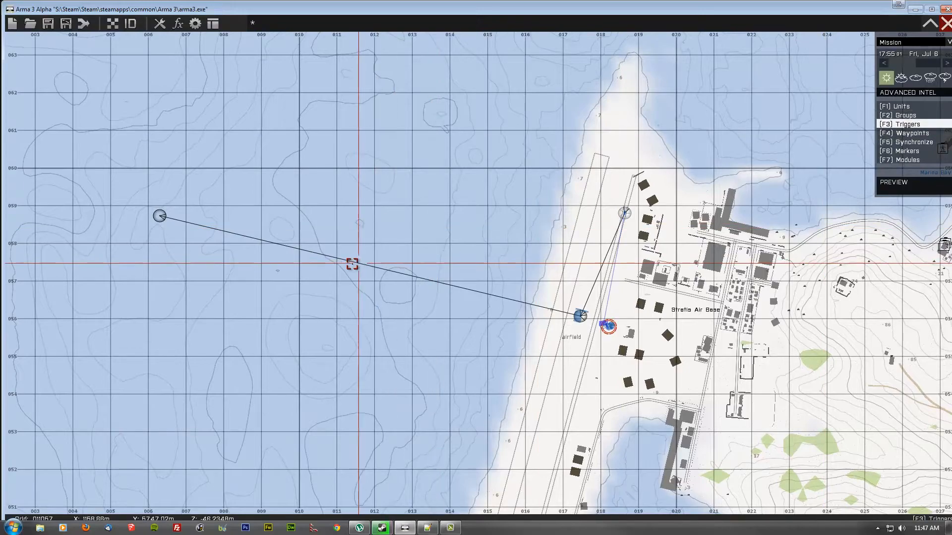
pyautogui.doubleClick(392, 227)
pyautogui.write('1')
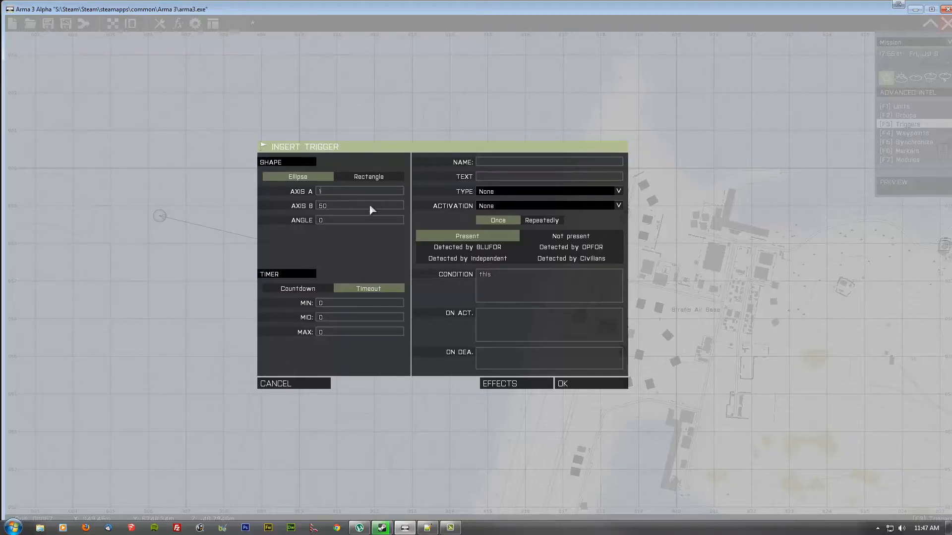
pyautogui.write('00')
pyautogui.press('Tab')
pyautogui.write('10')
# Set the sea trigger's activation to BLUFOR and its type to End #3, and confirm it.
pyautogui.click(530, 193)
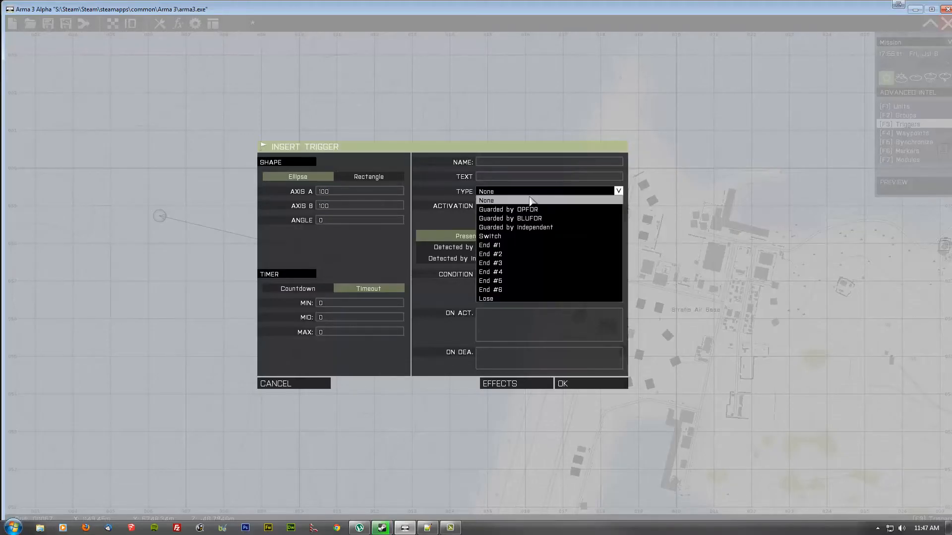
pyautogui.click(514, 198)
pyautogui.click(509, 206)
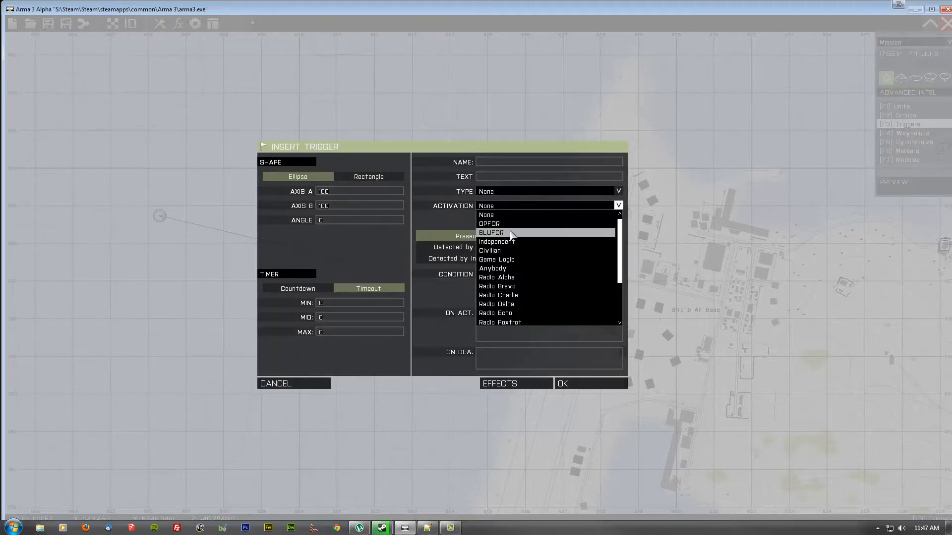
pyautogui.click(505, 233)
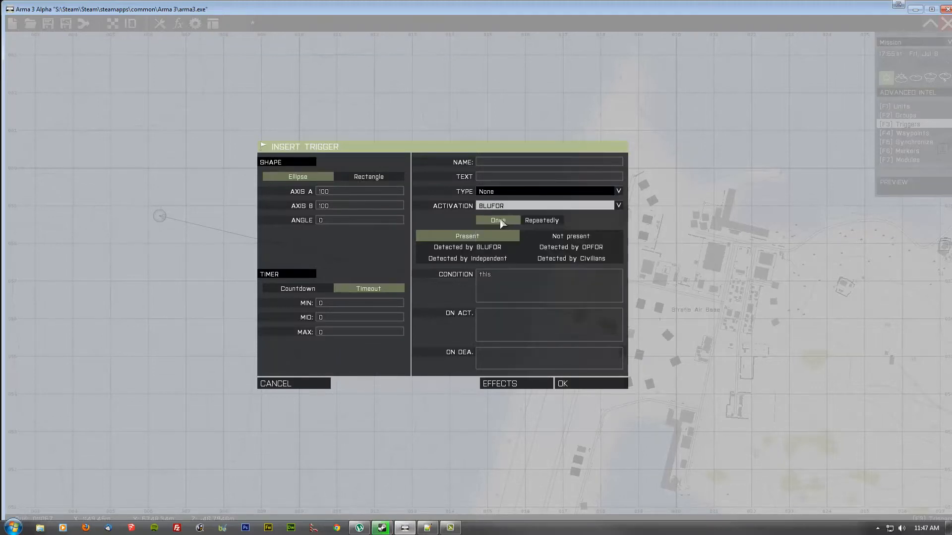
pyautogui.click(563, 198)
pyautogui.click(513, 262)
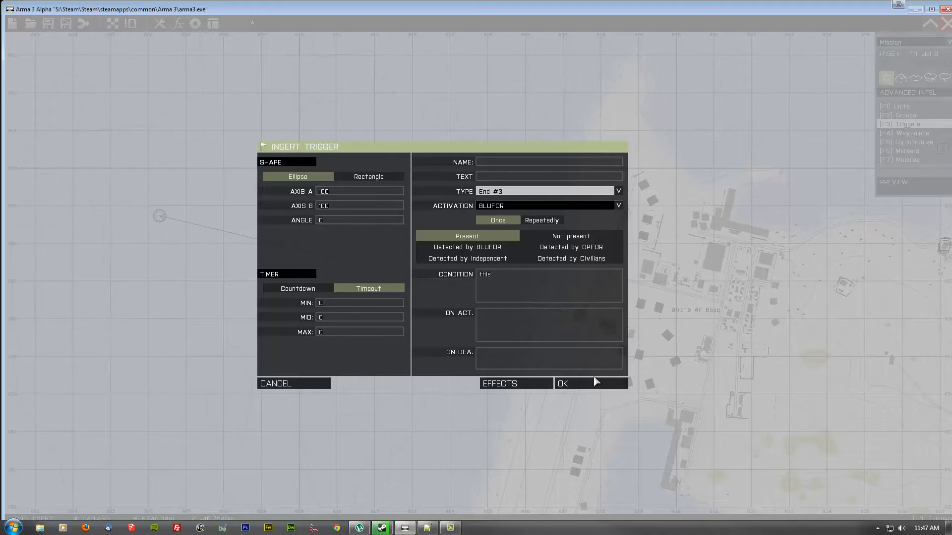
pyautogui.click(596, 386)
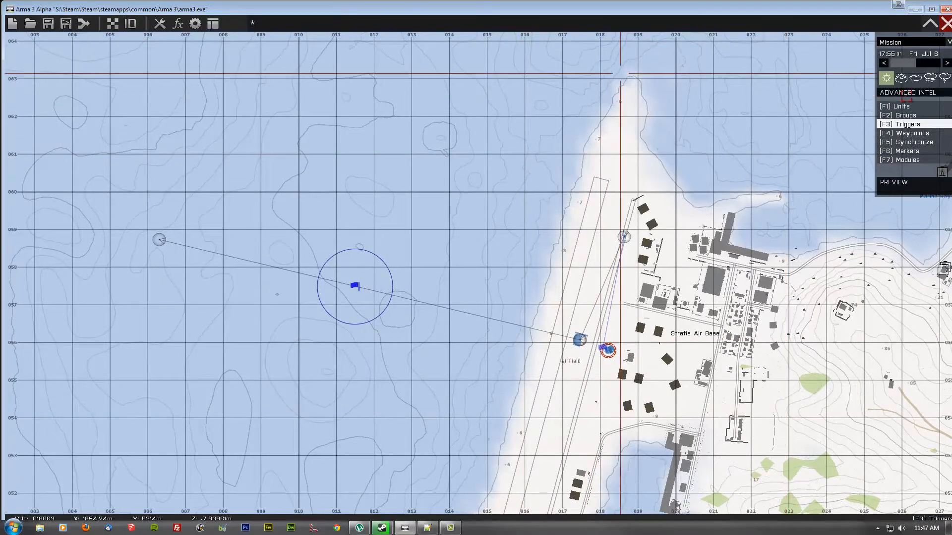
# Change the hour of the mission's start time to 18 in the advanced intel settings.
pyautogui.click(915, 93)
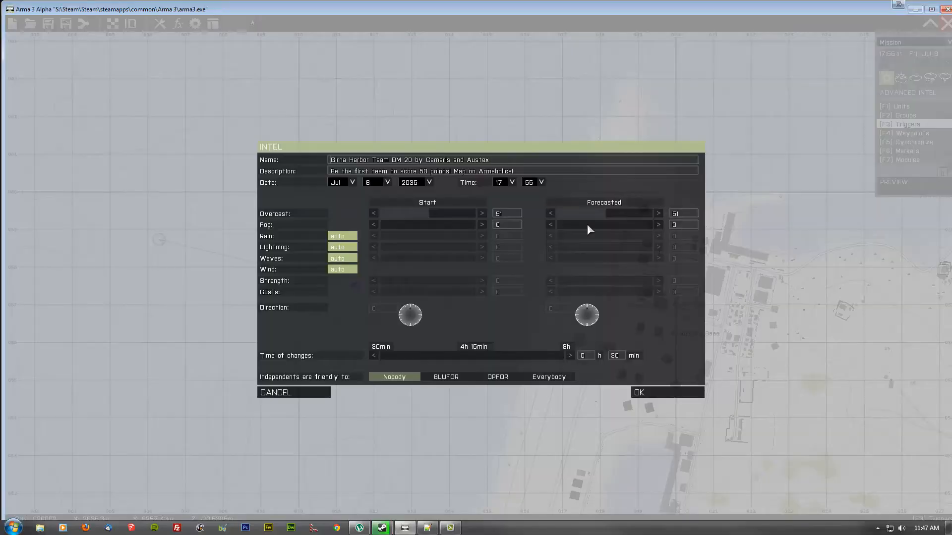
pyautogui.click(507, 183)
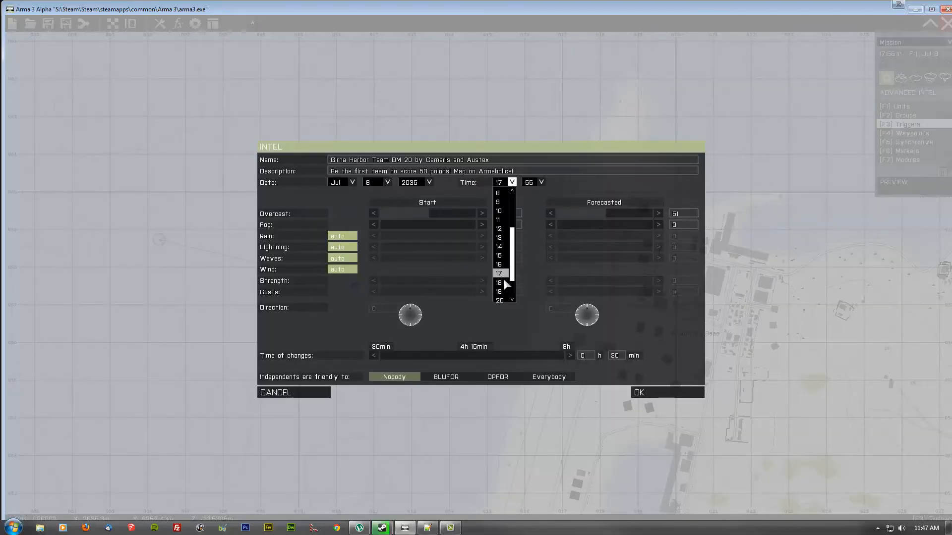
pyautogui.click(500, 283)
pyautogui.click(639, 392)
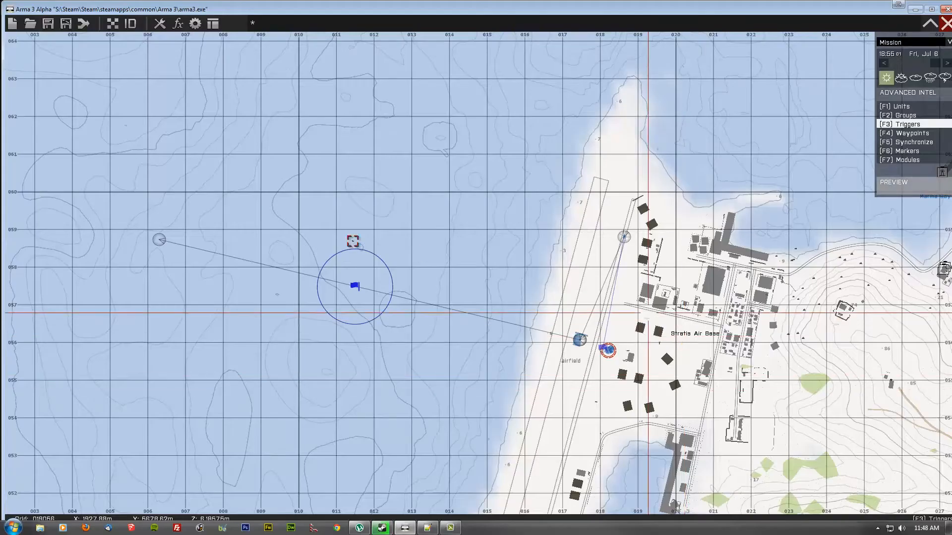
# Preview the mission and move across the airfield while watching the MH-9 helicopter's approach.
pyautogui.scroll(5, 490, 228)
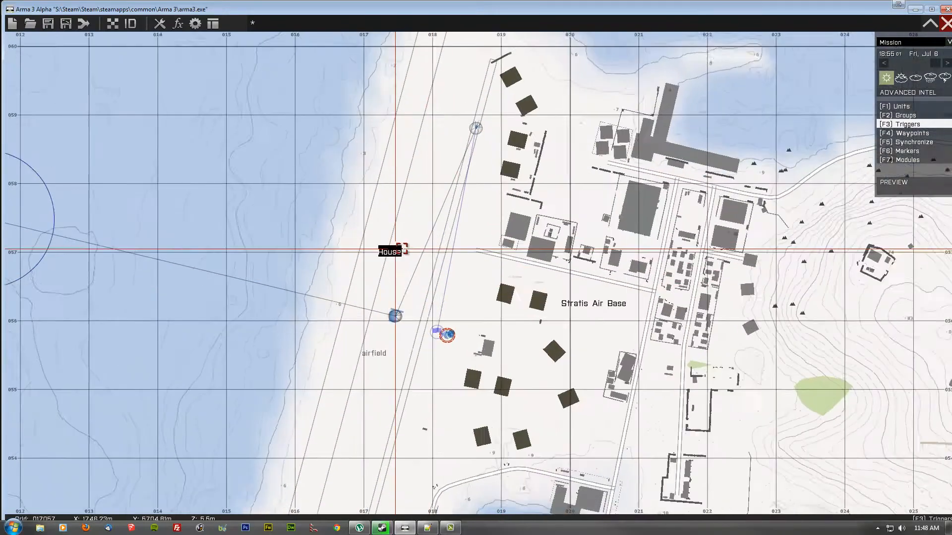
pyautogui.moveTo(490, 228); pyautogui.dragTo(561, 231, button='right')
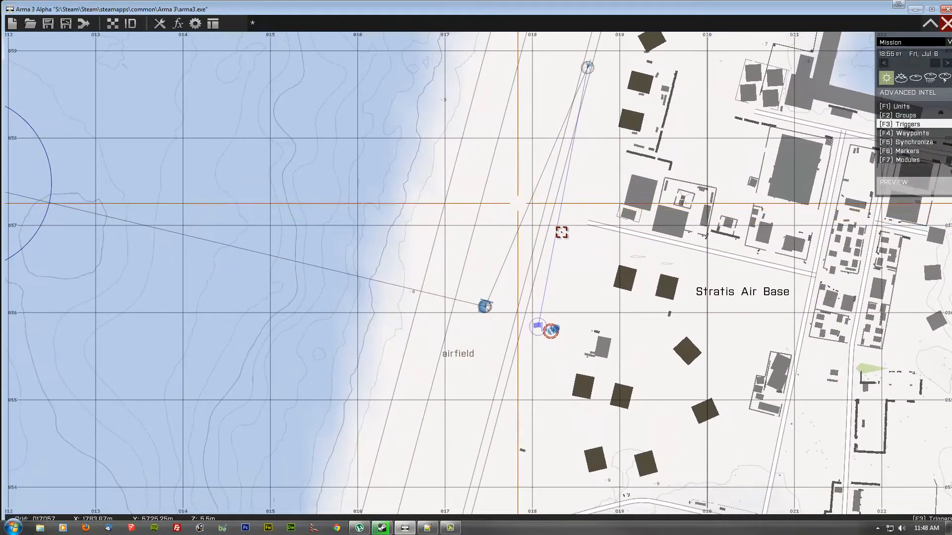
pyautogui.click(897, 186)
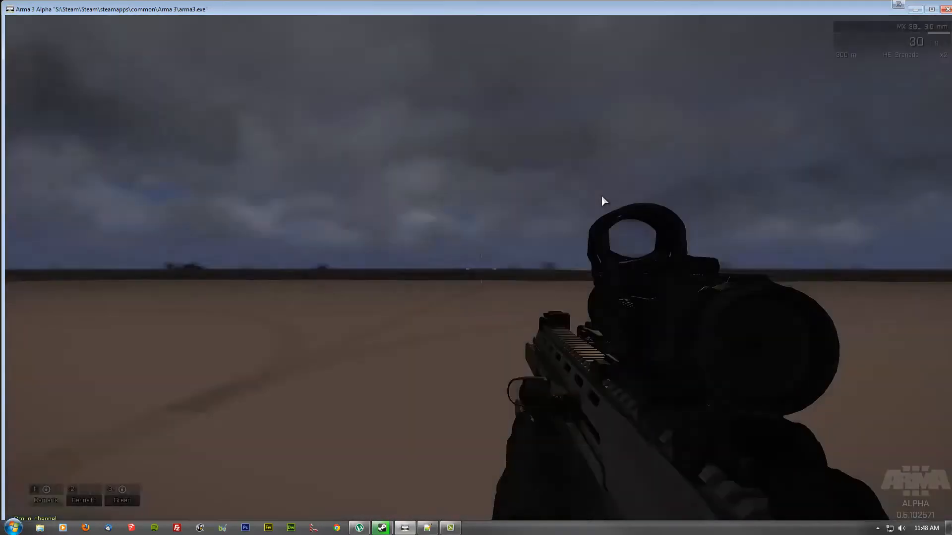
pyautogui.press('w')
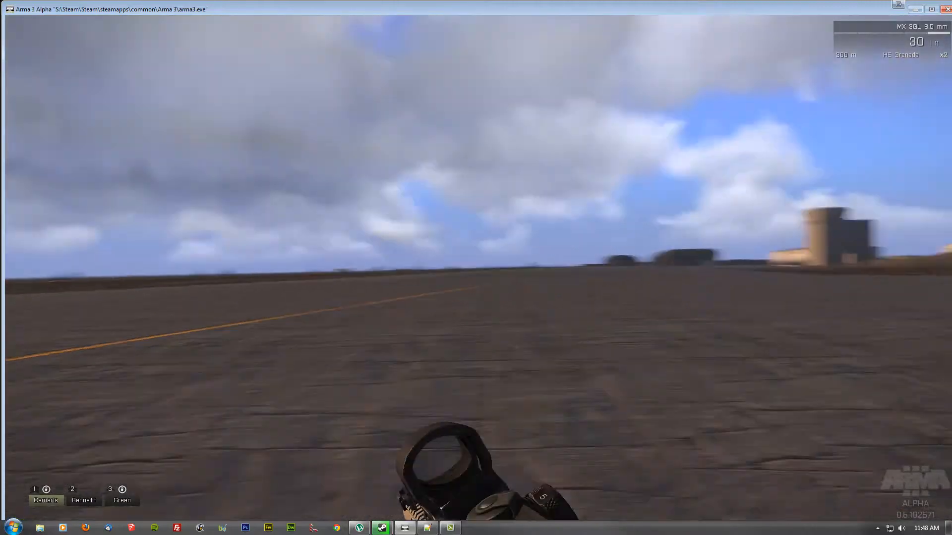
pyautogui.rightClick(481, 269)
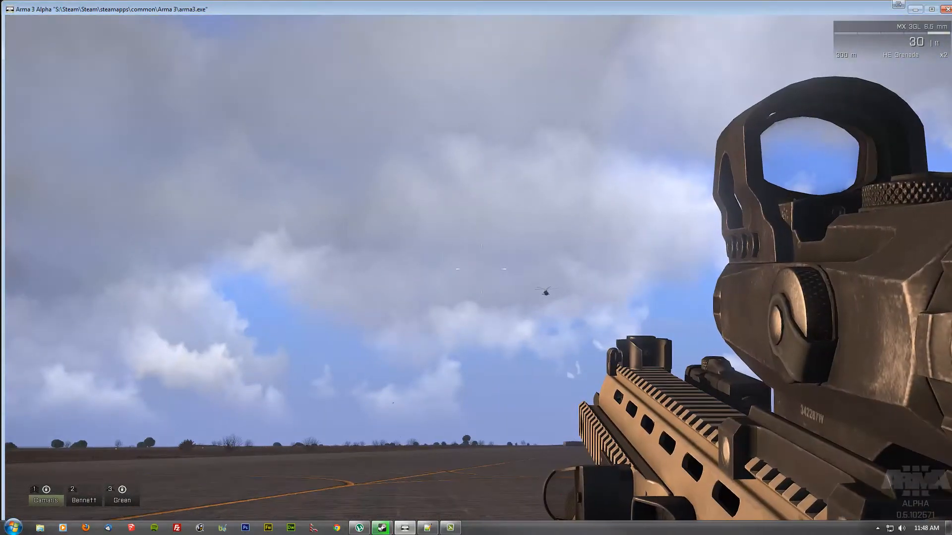
pyautogui.press('a')
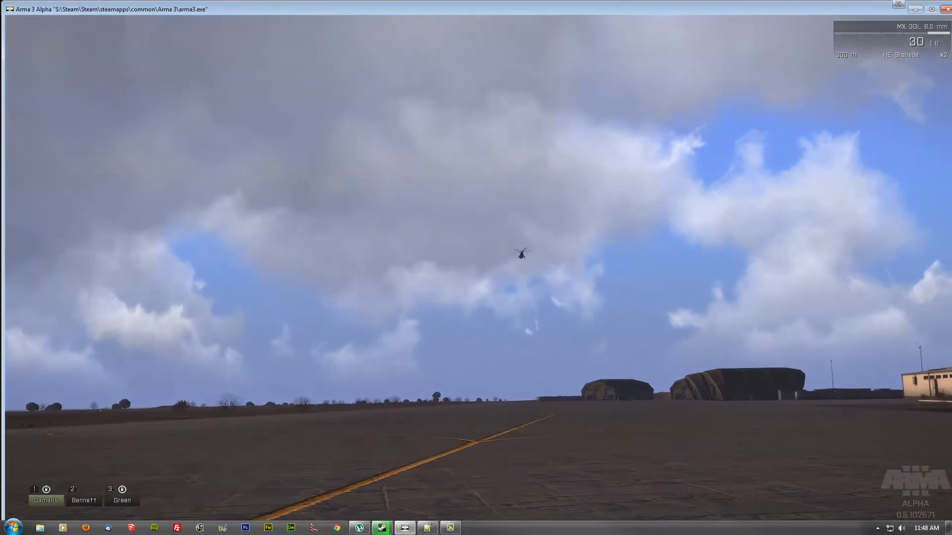
pyautogui.rightClick(480, 269)
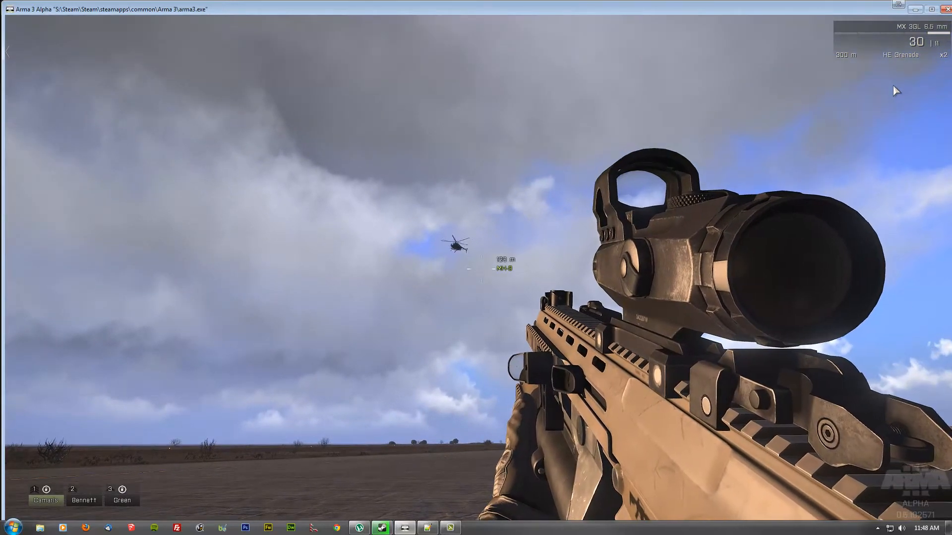
# Order squad members 2 and 3 to board the approaching MH-9 helicopter.
pyautogui.press('ctrl')
pyautogui.press('ctrl')
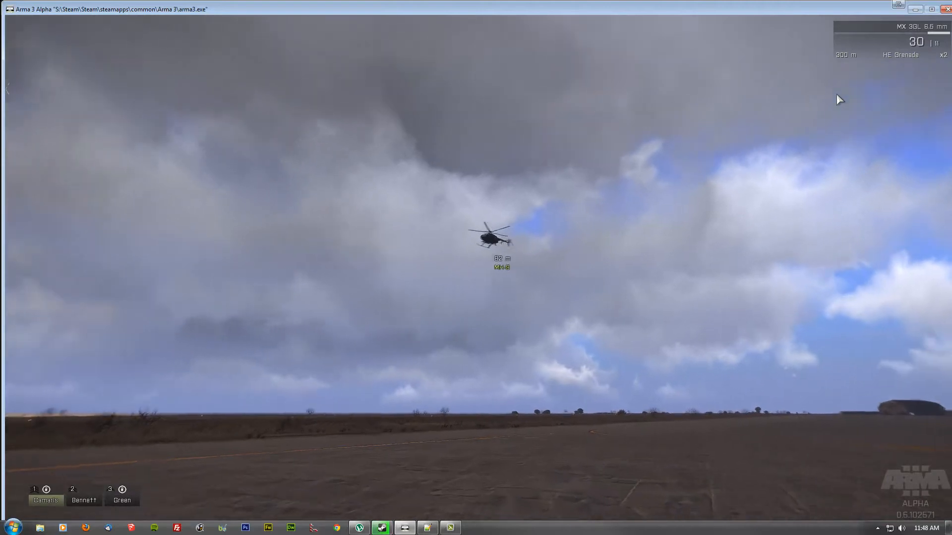
pyautogui.press('ctrl')
pyautogui.press('ctrl')
pyautogui.press('F2')
pyautogui.click(814, 78)
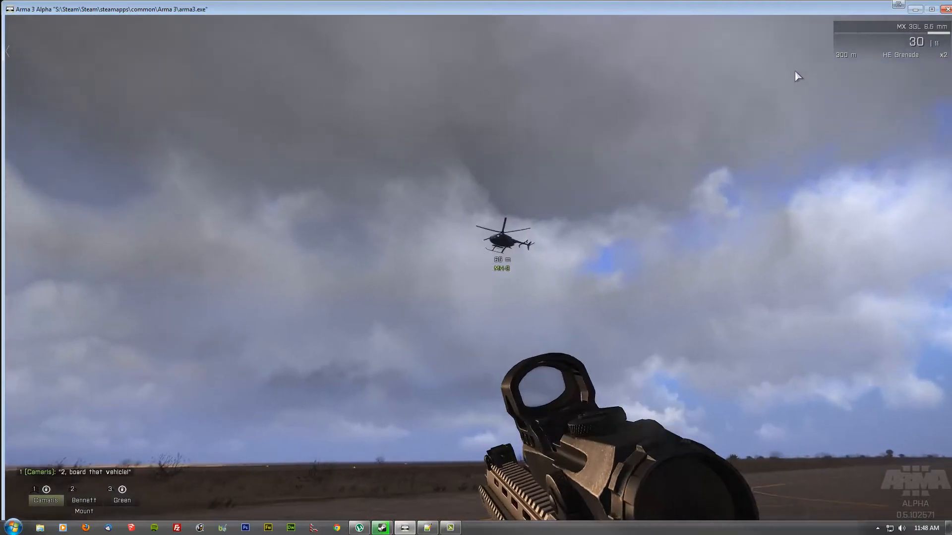
pyautogui.press('F3')
pyautogui.click(791, 74)
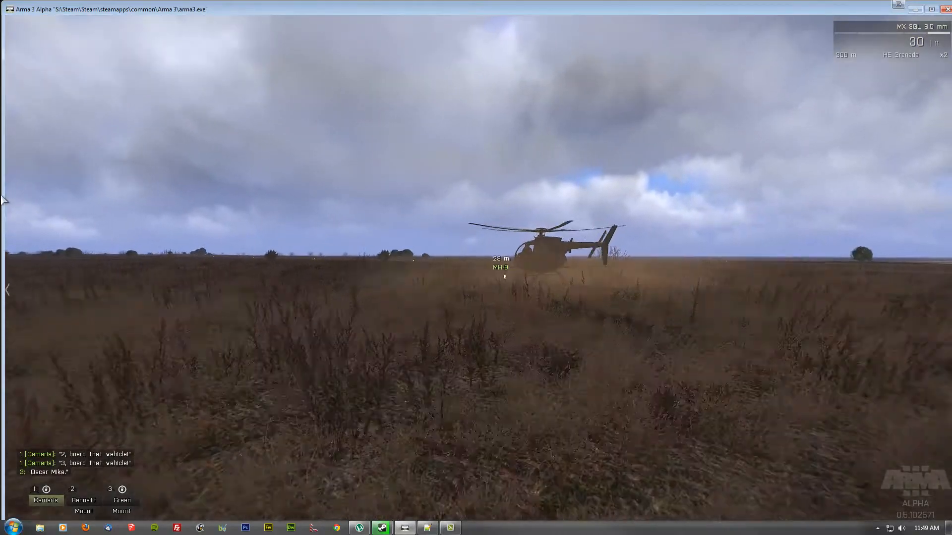
# Board the MH-9 as a rear passenger, ride it out to sea at accelerated time, and continue past the debriefing.
pyautogui.press('w')
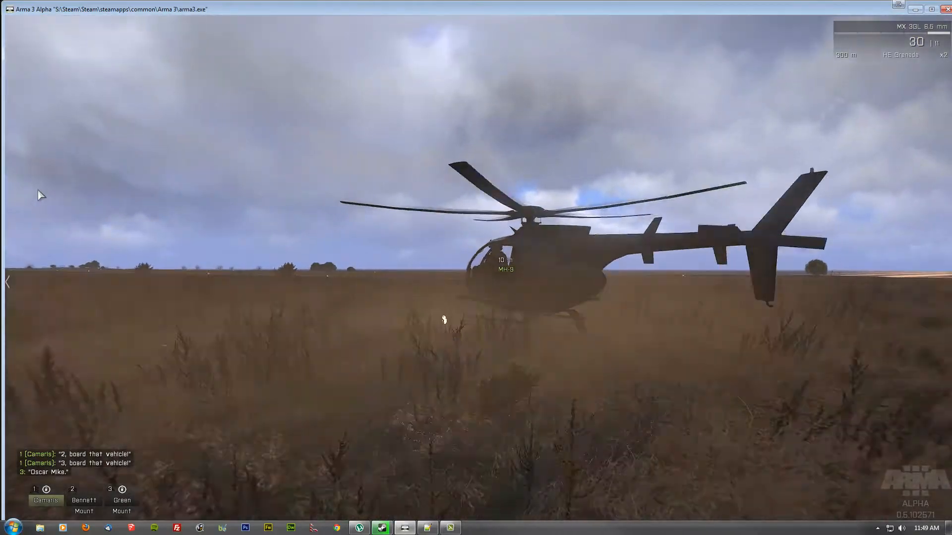
pyautogui.scroll(-1, 57, 248)
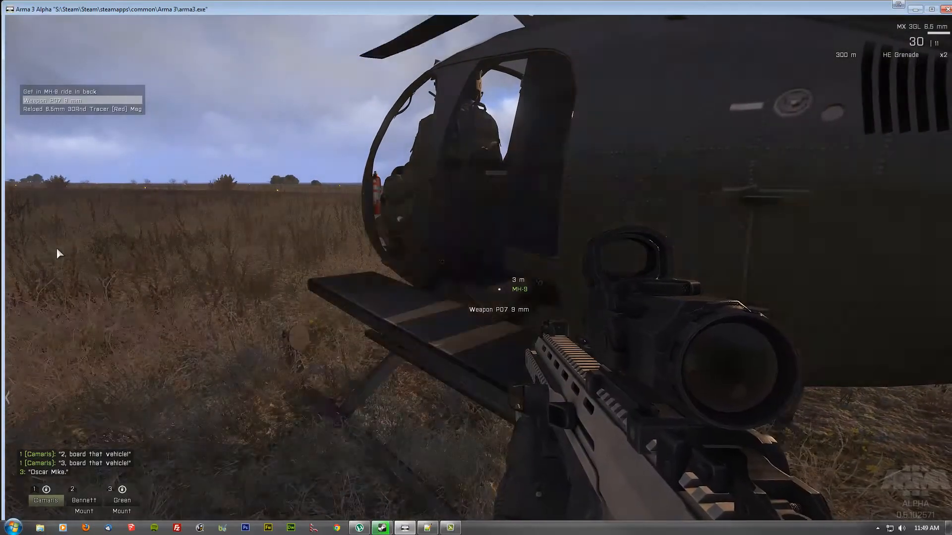
pyautogui.press('KP_Enter')
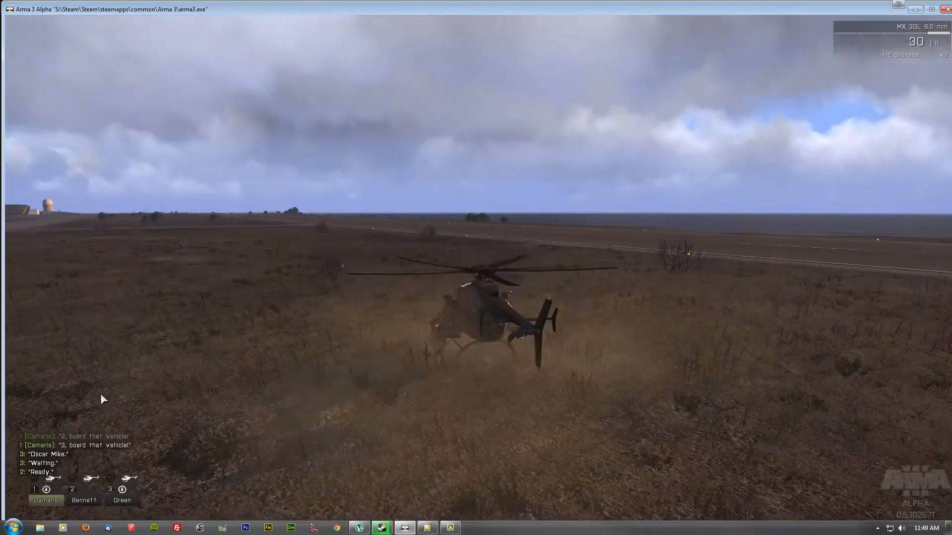
pyautogui.press('=')
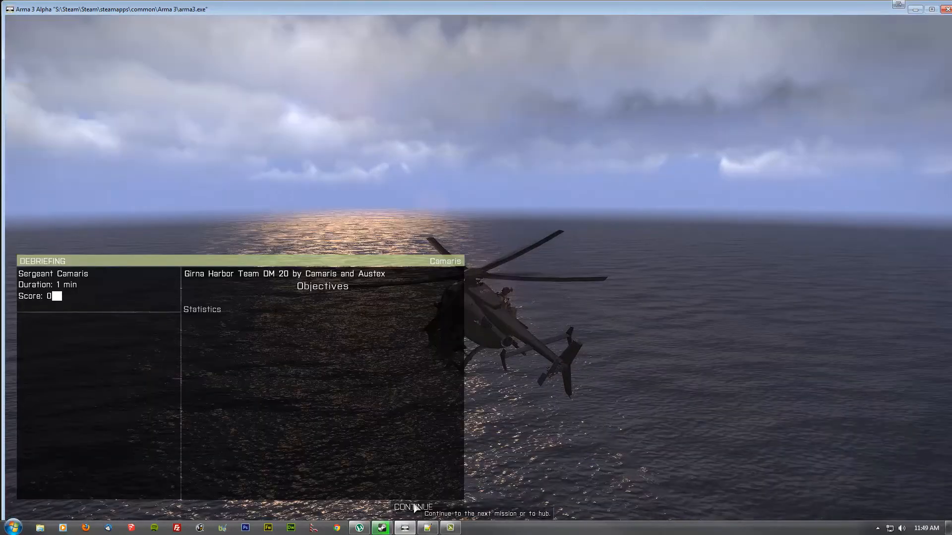
pyautogui.click(414, 508)
# Change the unit name to unit1 in the BLUFOR trigger's "Come and get us" activation code and confirm it.
pyautogui.scroll(3, 526, 289)
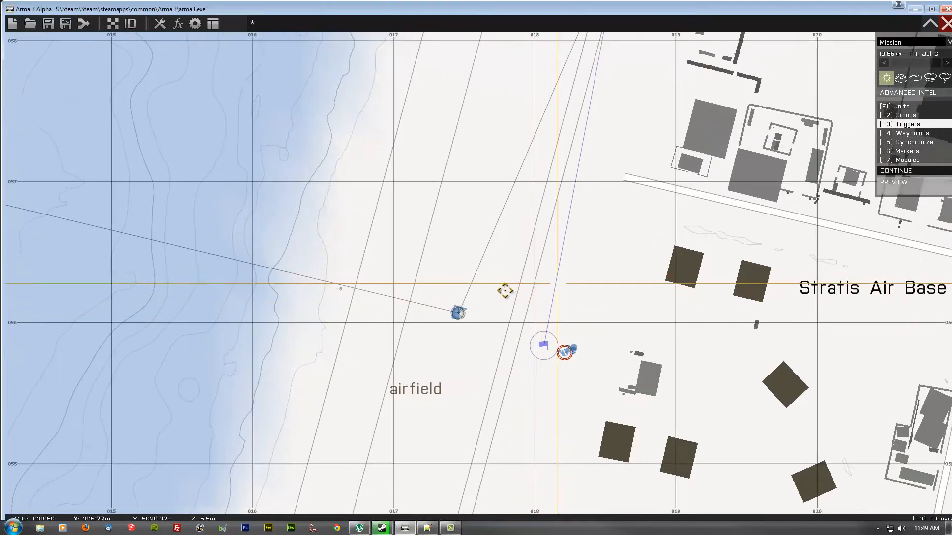
pyautogui.doubleClick(523, 366)
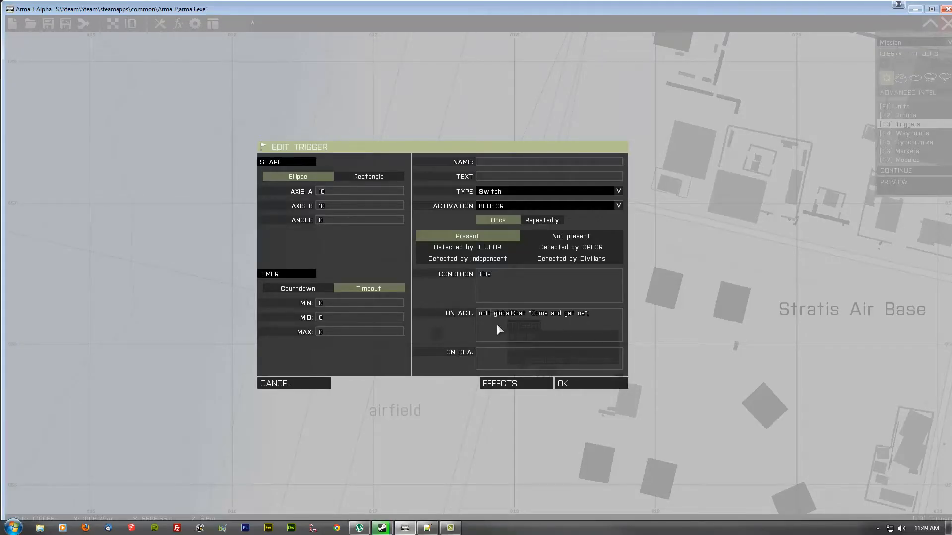
pyautogui.write('1')
pyautogui.click(565, 384)
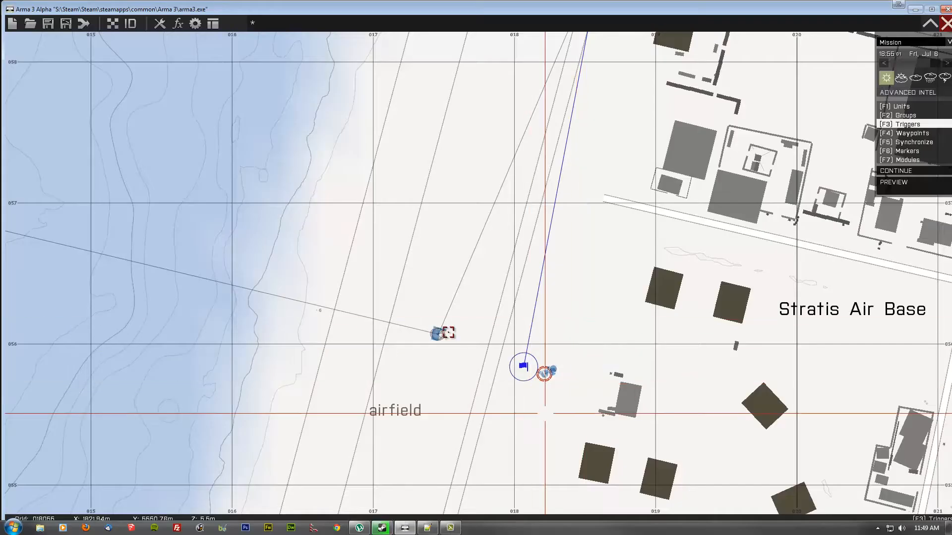
# Insert a trigger just south of the helicopter's load waypoint, with axis A and axis B set to 0.
pyautogui.scroll(4, 457, 355)
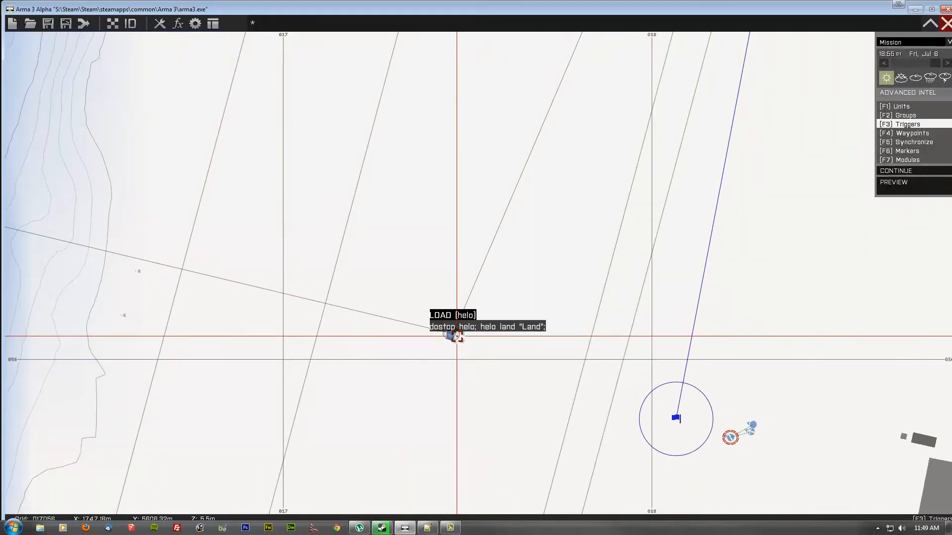
pyautogui.scroll(2, 456, 336)
pyautogui.scroll(-2, 457, 336)
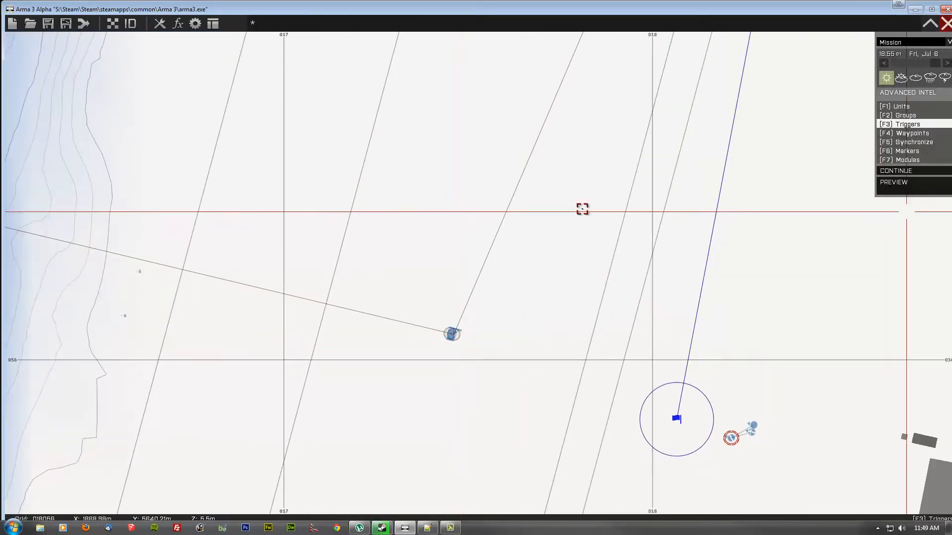
pyautogui.scroll(-10, 599, 241)
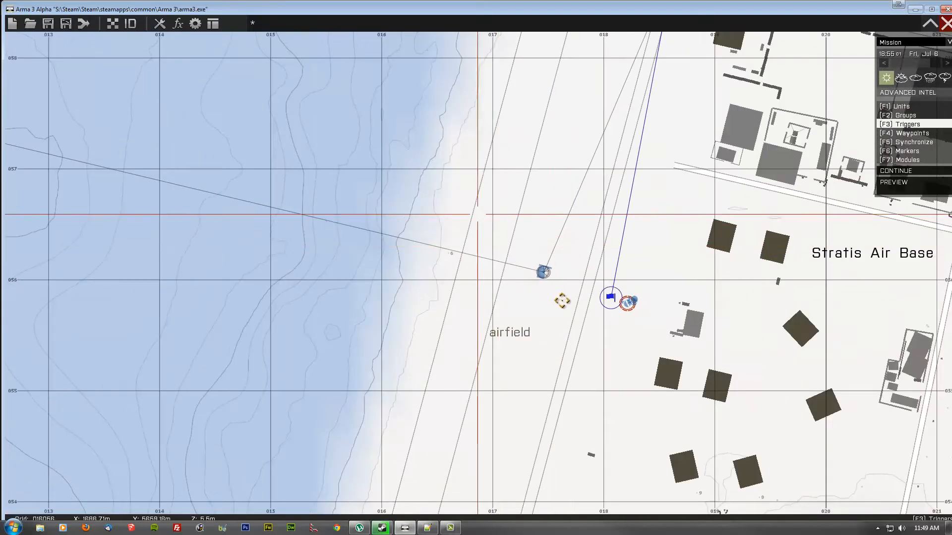
pyautogui.scroll(2, 645, 169)
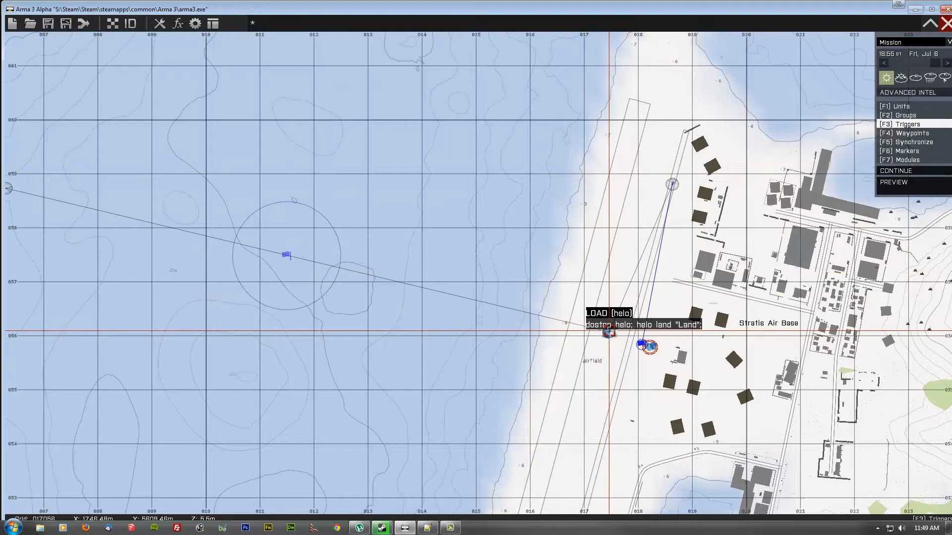
pyautogui.scroll(10, 625, 345)
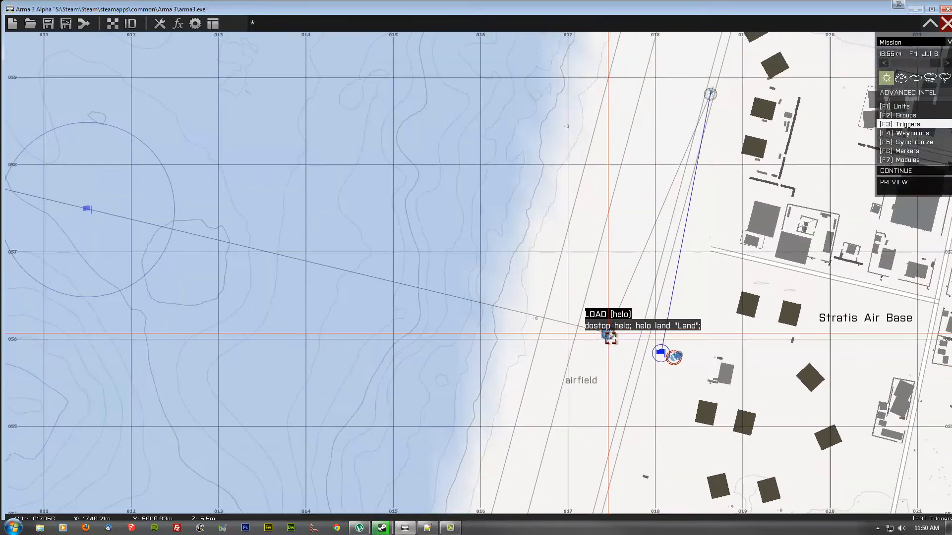
pyautogui.scroll(2, 542, 363)
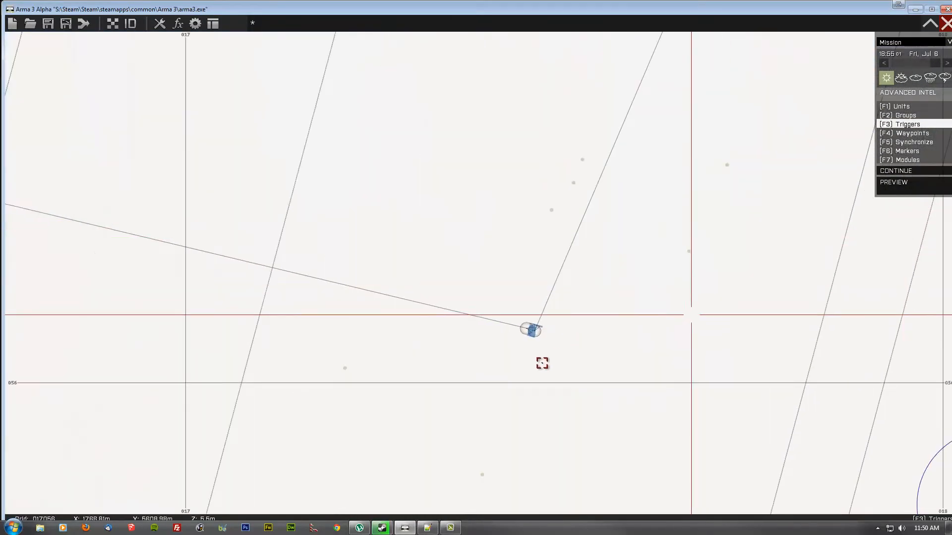
pyautogui.doubleClick(527, 368)
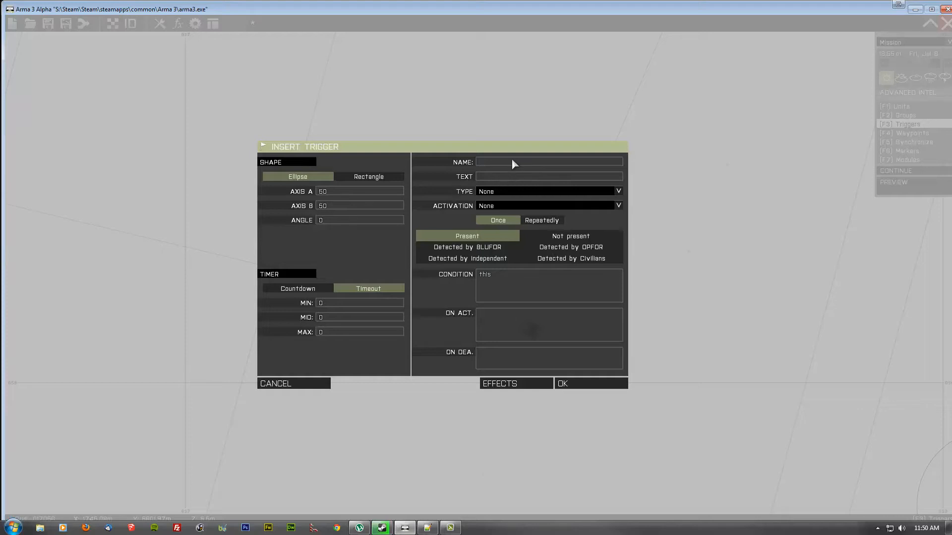
pyautogui.moveTo(345, 191)
pyautogui.mouseDown()
pyautogui.moveTo(272, 189)
pyautogui.moveTo(290, 204)
pyautogui.mouseUp()
pyautogui.write('00')
# Set the trigger to Switch, activated by Radio Alpha, with text "Beam us up!" and activation code unit1 globalchat "Beam us UP!", and confirm it.
pyautogui.click(490, 192)
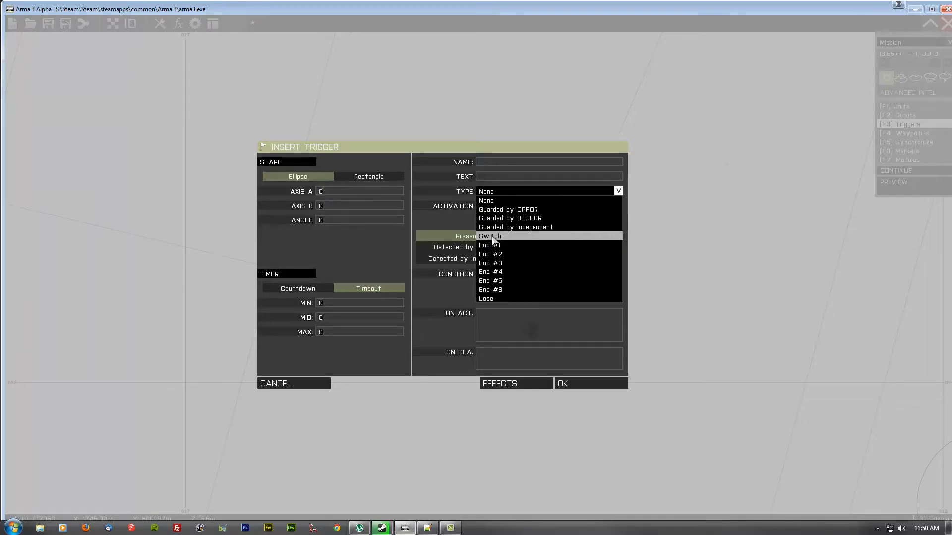
pyautogui.click(494, 237)
pyautogui.click(503, 205)
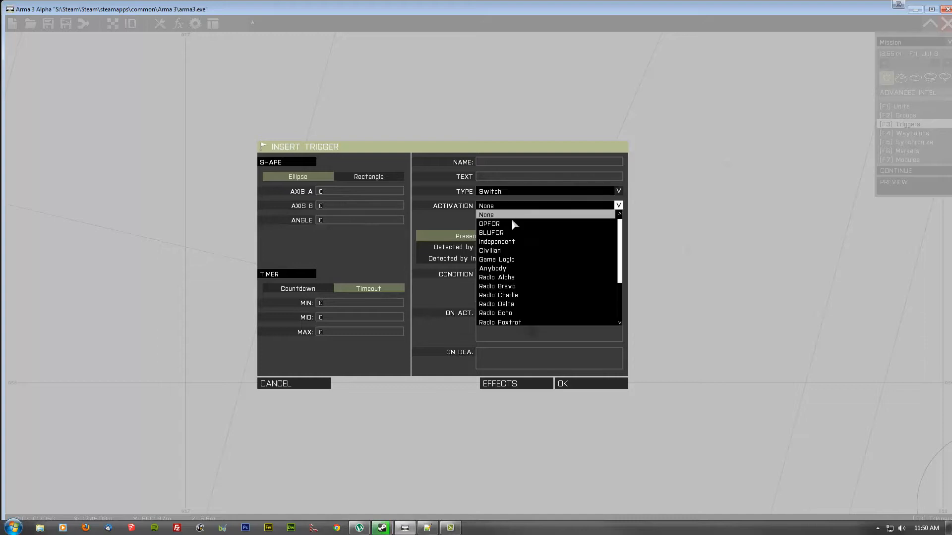
pyautogui.click(500, 279)
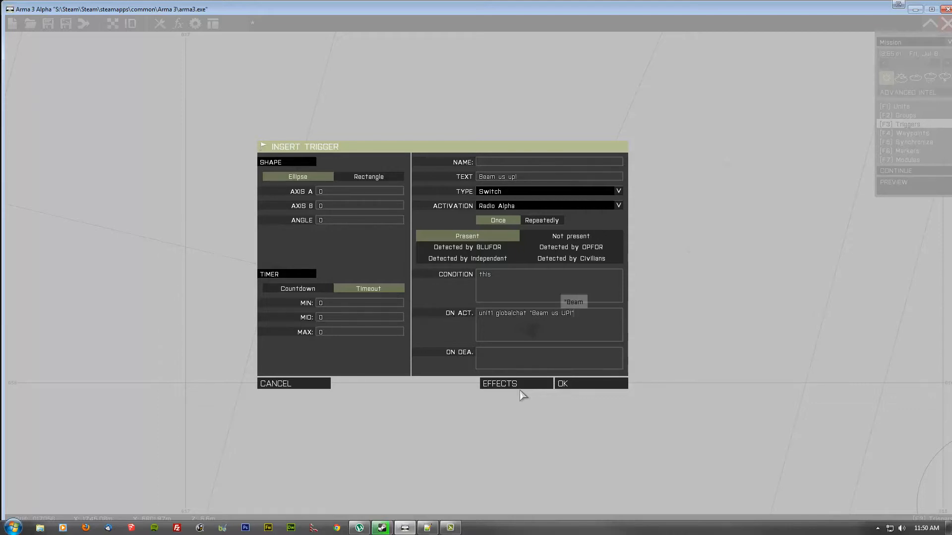
pyautogui.click(558, 384)
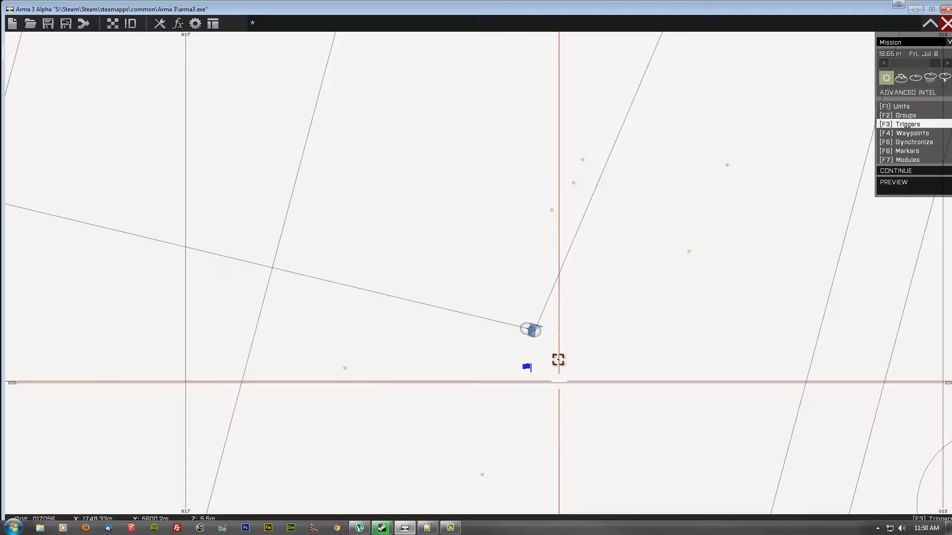
# Synchronize the Radio Alpha trigger with the load waypoint beside it and preview the mission.
pyautogui.scroll(2, 575, 329)
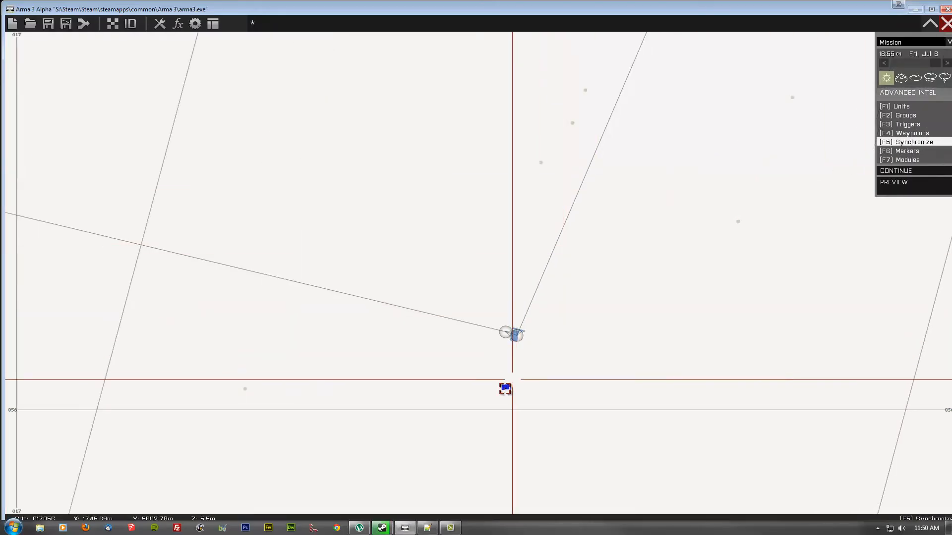
pyautogui.click(894, 183)
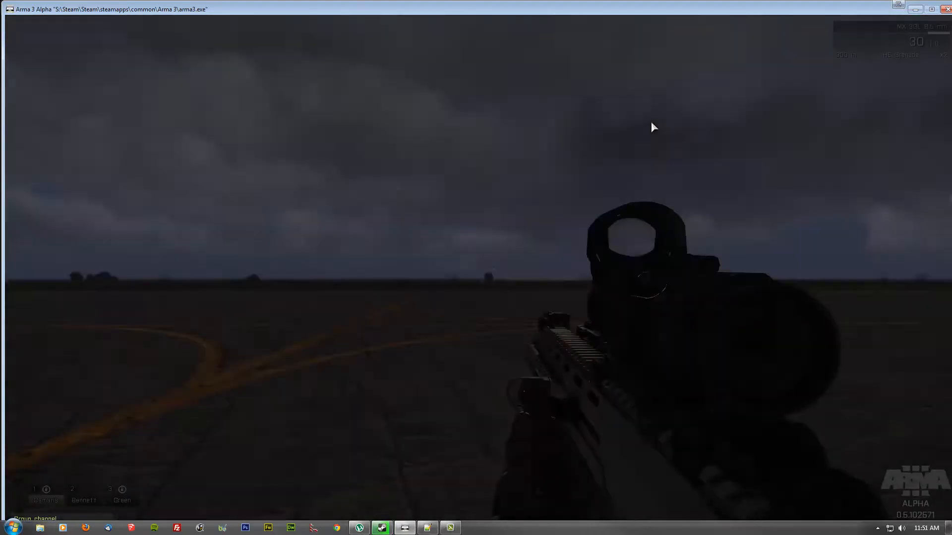
# Accelerate time to x2 and walk into the BLUFOR trigger area to call in the helicopter.
pyautogui.press('=')
pyautogui.press('=')
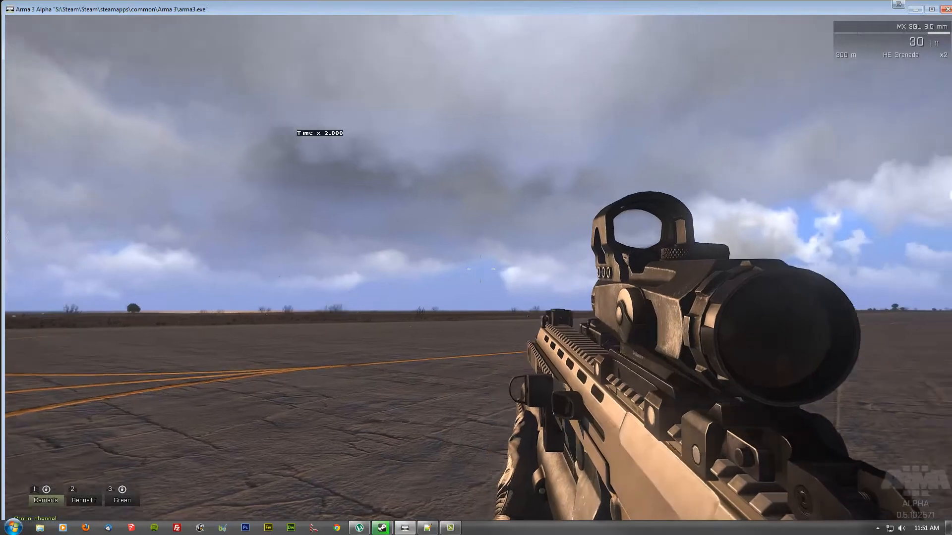
pyautogui.press('w')
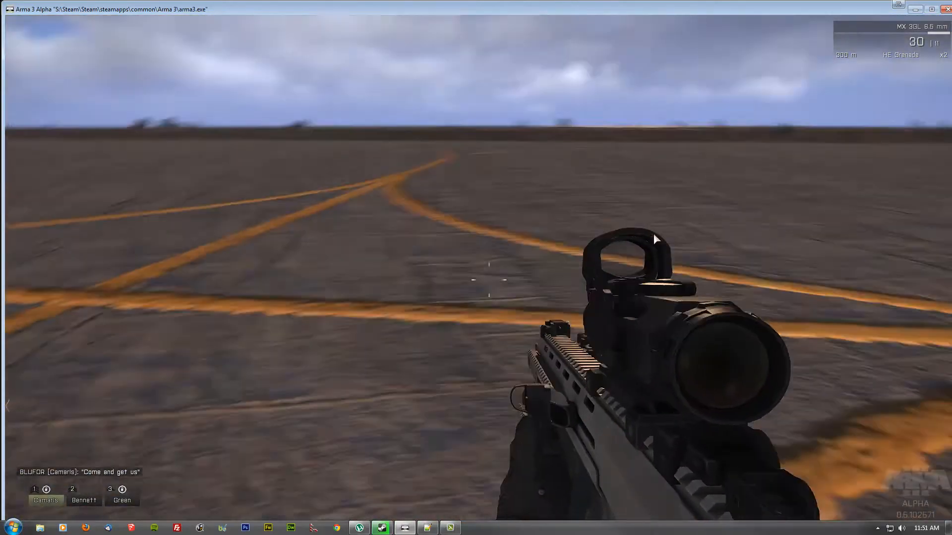
pyautogui.press('w')
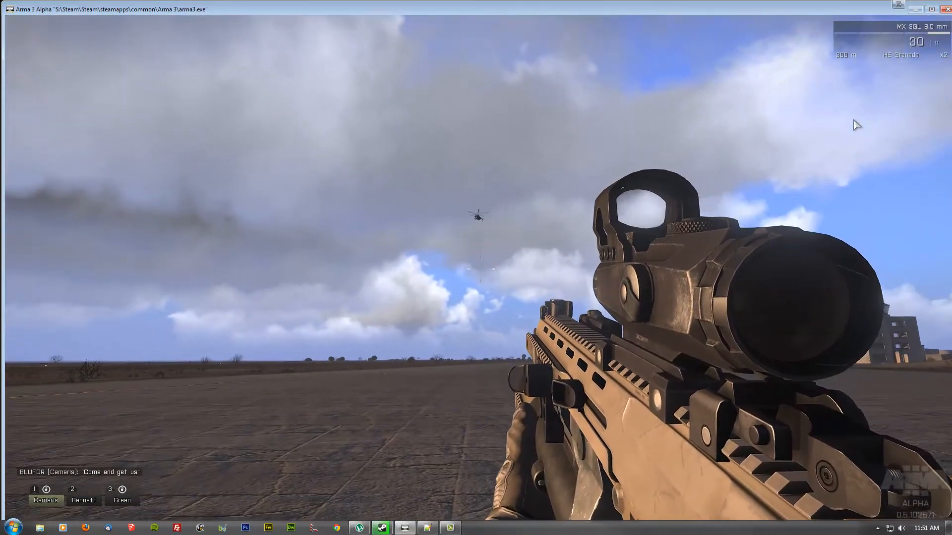
# Check the radio commands for the "Beam us up!" call and leave the list without sending it.
pyautogui.press('0')
pyautogui.press('0')
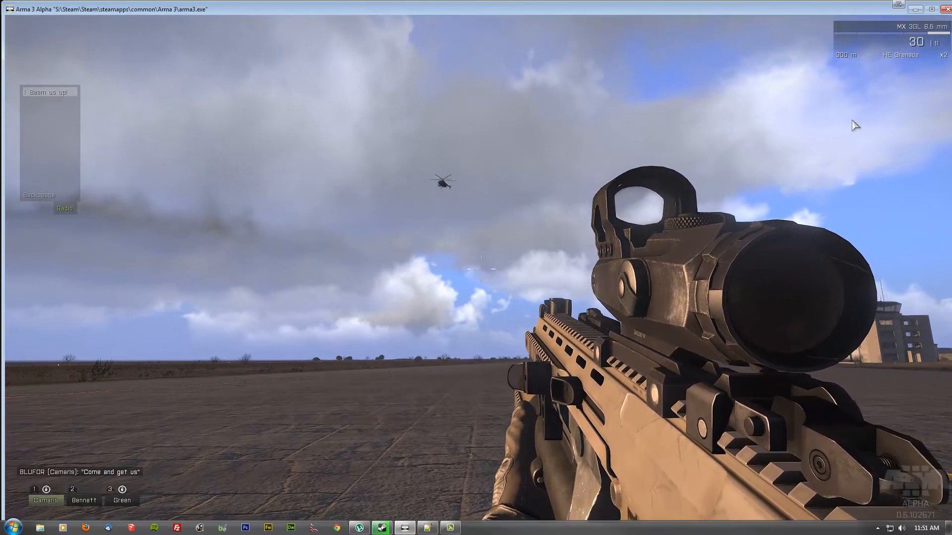
pyautogui.press('BackSpace')
pyautogui.press('BackSpace')
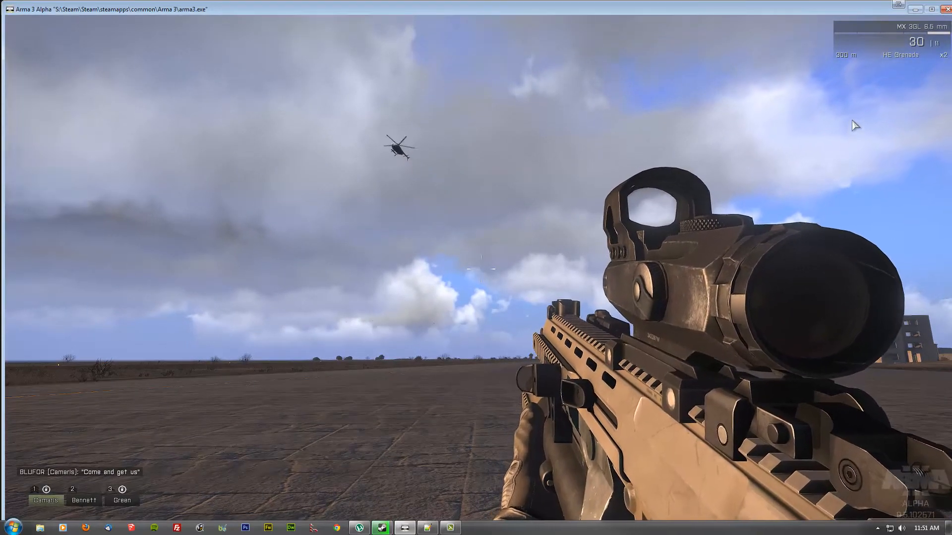
# Run toward the incoming MH-9 and order squad members 2 and 3 to board it.
pyautogui.hotkey('shift', 'w')
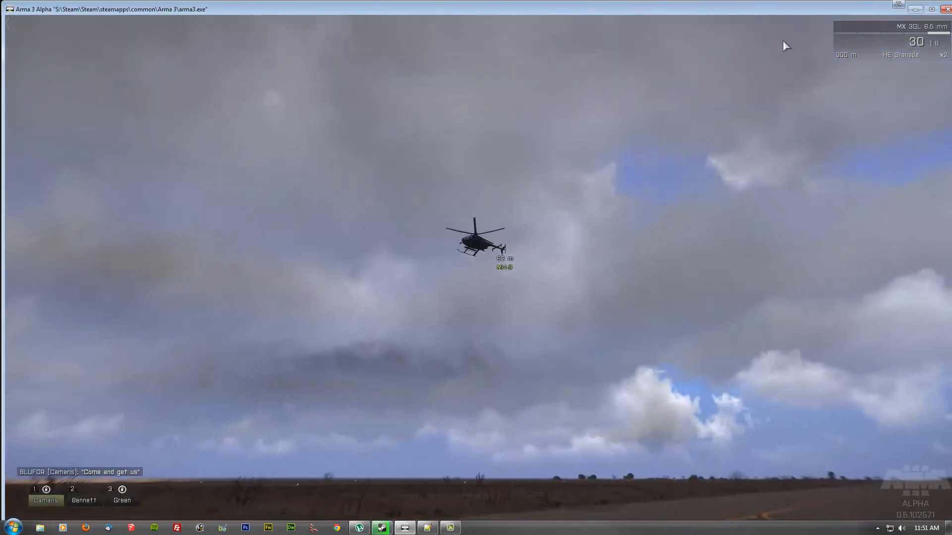
pyautogui.press('F2')
pyautogui.press('space')
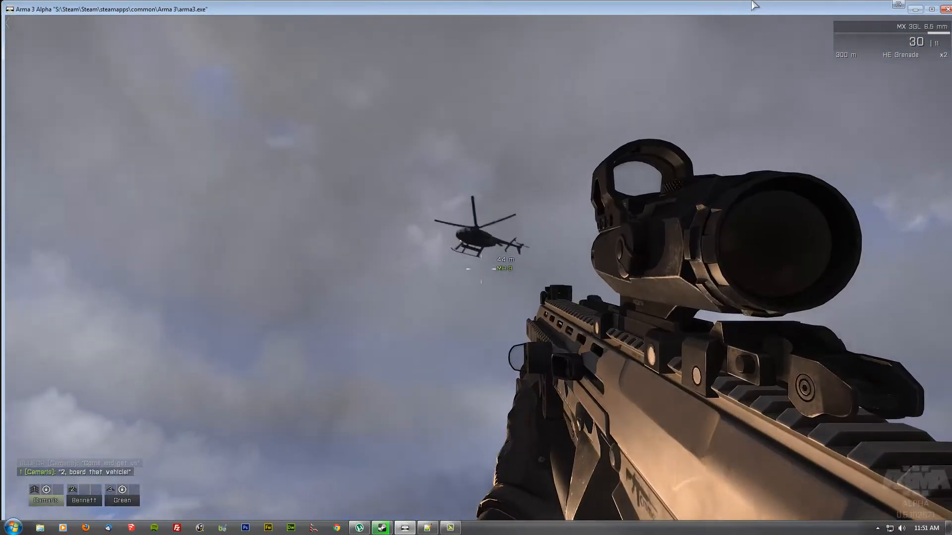
pyautogui.press('F3')
pyautogui.press('space')
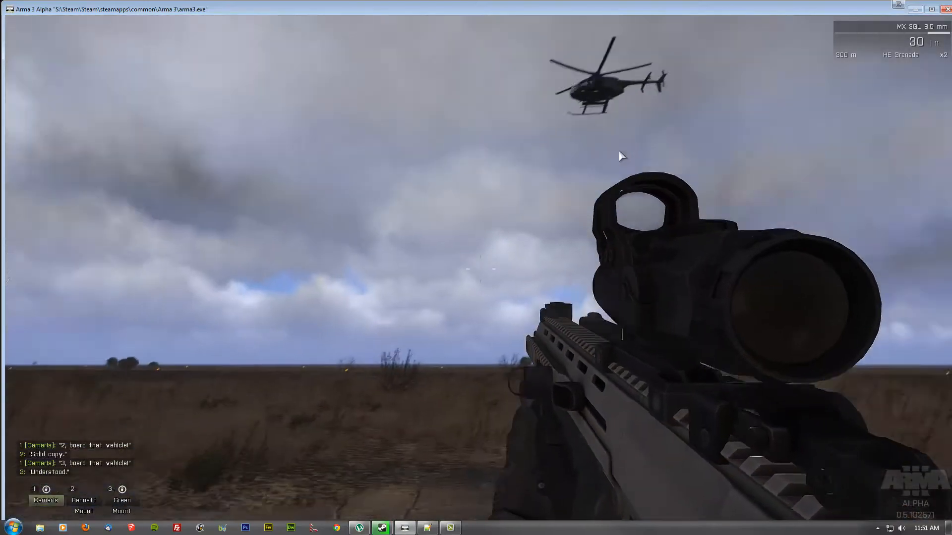
# Approach the landing MH-9 and get in as a passenger.
pyautogui.press('w')
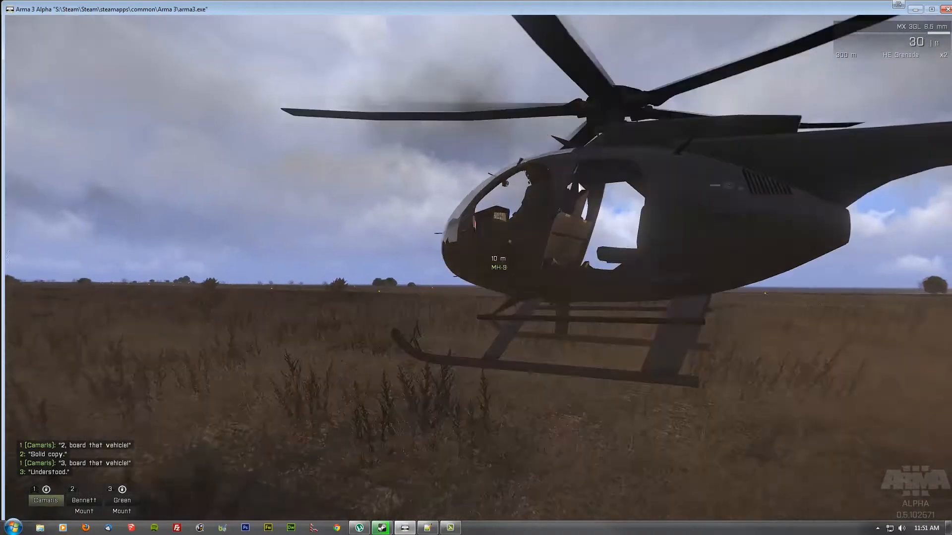
pyautogui.scroll(-2, 583, 186)
pyautogui.scroll(1, 583, 186)
pyautogui.middleClick(583, 186)
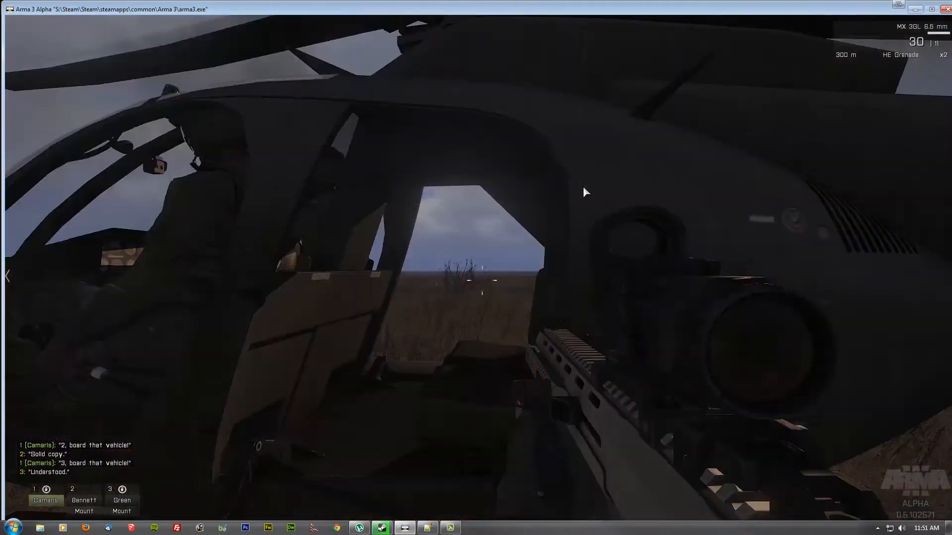
pyautogui.press('KP_Enter')
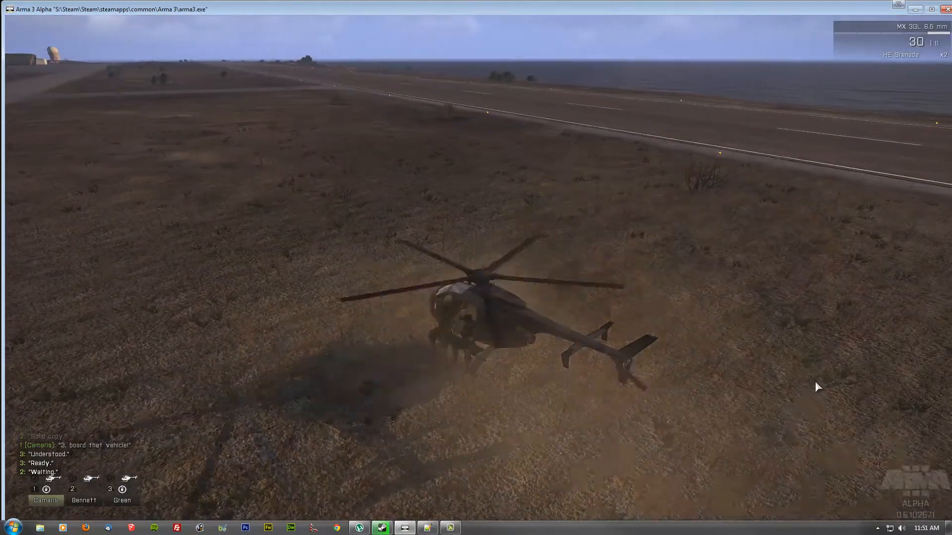
# Send the "Beam us up!" radio call, ride the helicopter to the end trigger, and continue past the debriefing.
pyautogui.press('0')
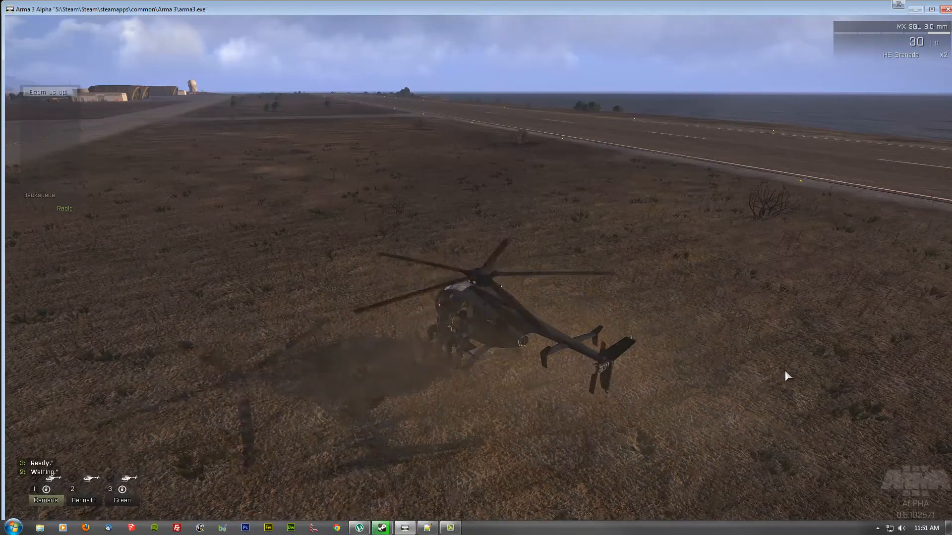
pyautogui.press('0')
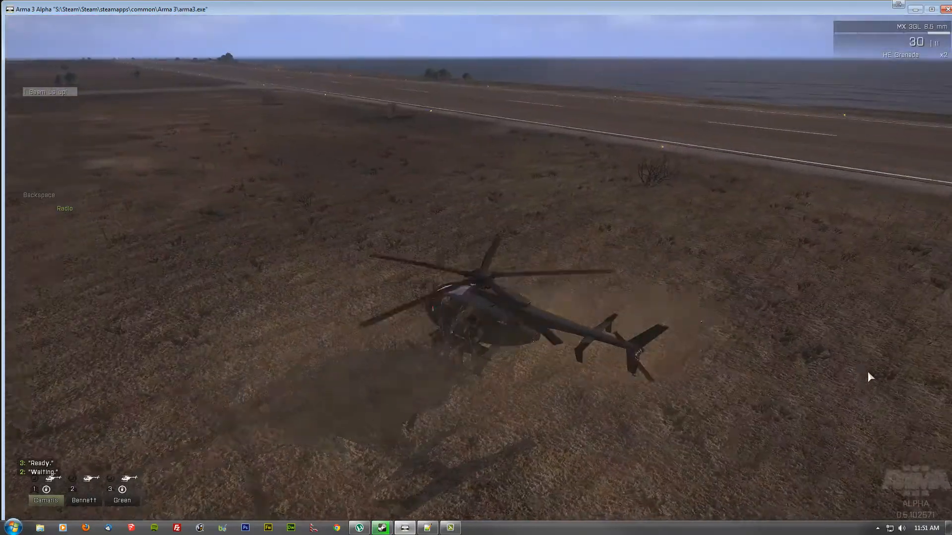
pyautogui.press('1')
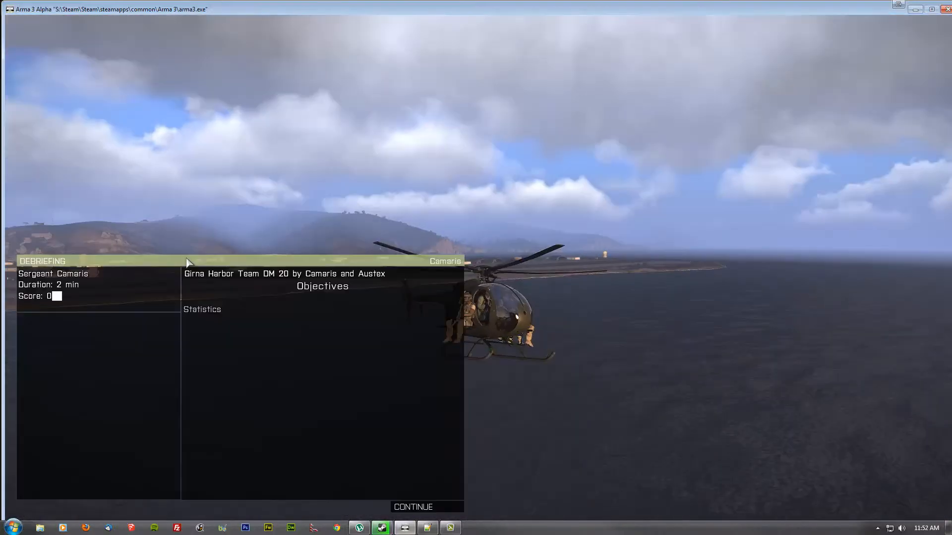
pyautogui.click(431, 511)
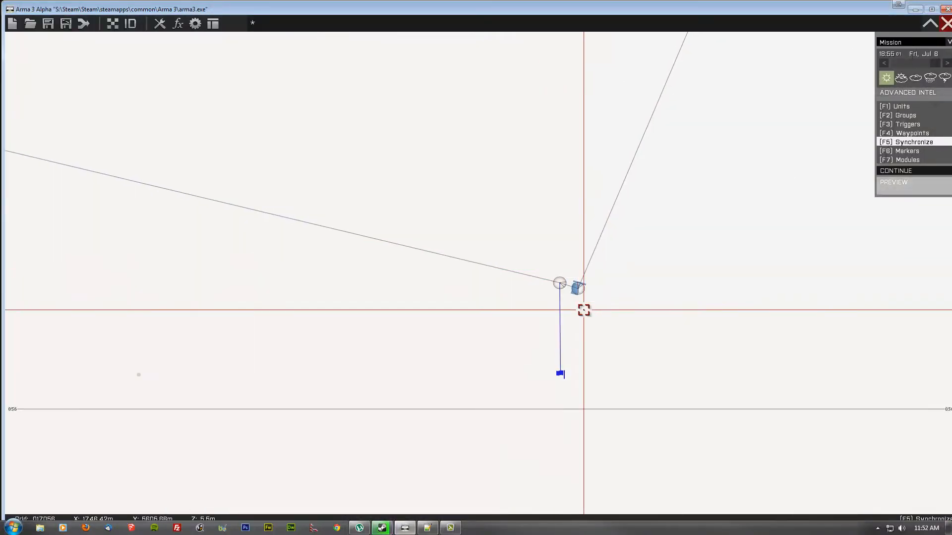
# Delete the end trigger and the helicopter's final MOVE waypoint over the sea west of the airfield.
pyautogui.scroll(-6, 584, 310)
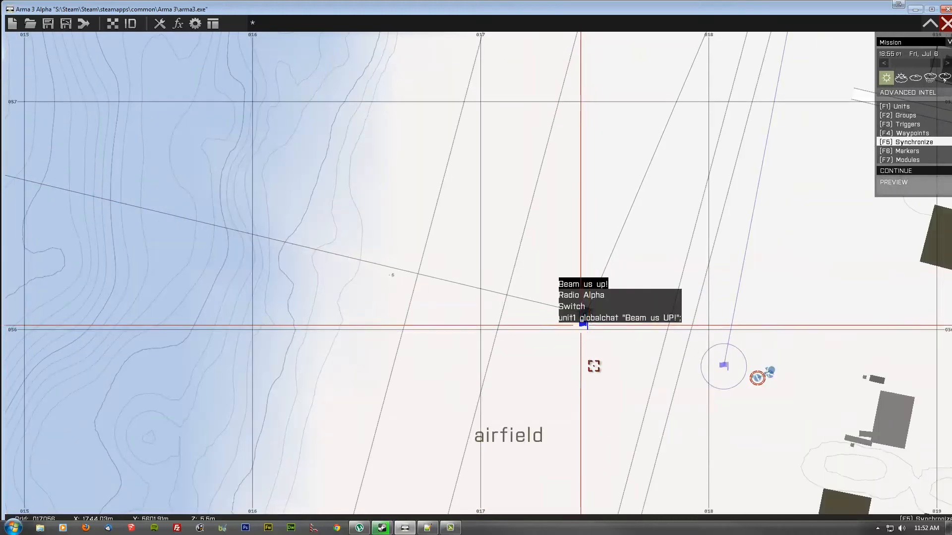
pyautogui.moveTo(460, 317); pyautogui.dragTo(526, 326, button='right')
pyautogui.scroll(-3, 847, 367)
pyautogui.moveTo(543, 367); pyautogui.dragTo(910, 450, button='right')
pyautogui.scroll(-3, 523, 354)
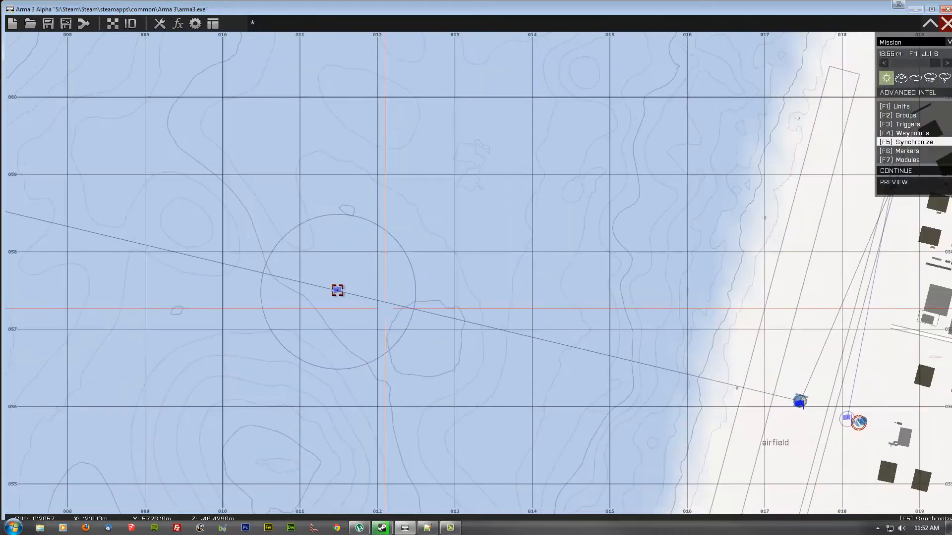
pyautogui.scroll(-3, 337, 291)
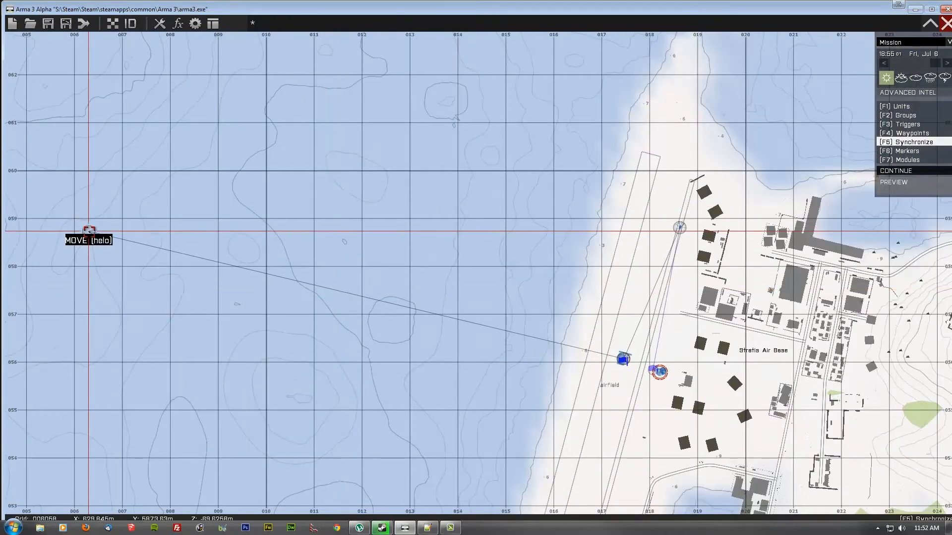
pyautogui.moveTo(554, 369); pyautogui.dragTo(466, 274, button='right')
pyautogui.scroll(3, 465, 274)
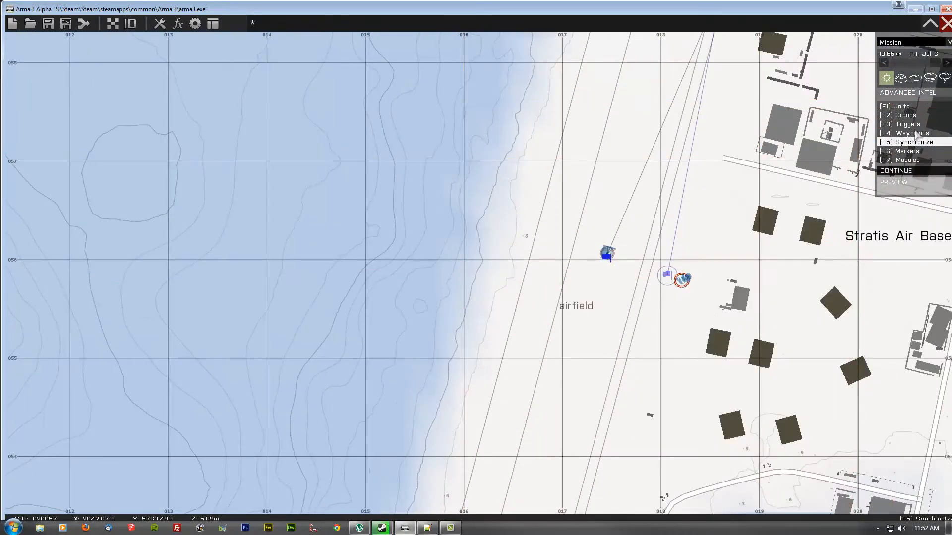
# Place another empty helicopter landing pad at the southern end of the runway.
pyautogui.moveTo(749, 141); pyautogui.dragTo(544, 196, button='right')
pyautogui.moveTo(481, 378); pyautogui.dragTo(577, 112, button='right')
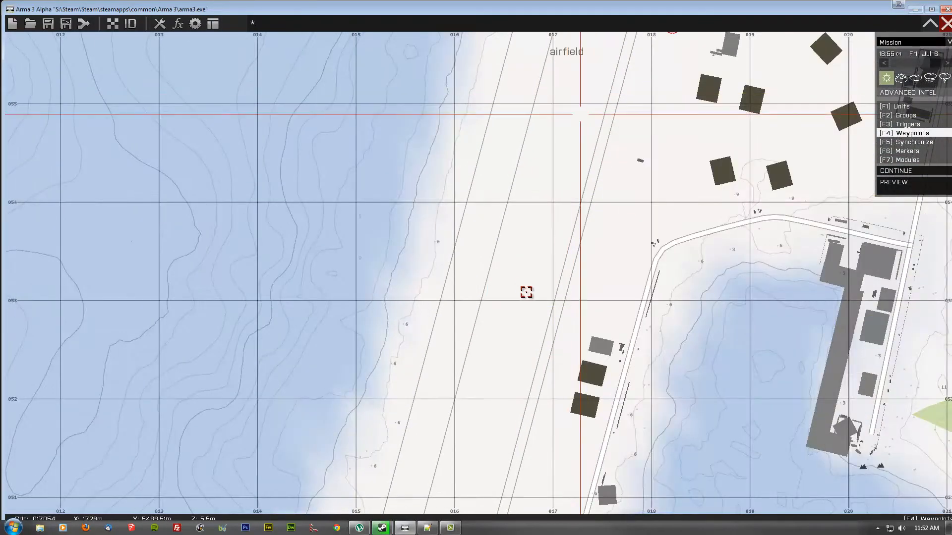
pyautogui.scroll(-3, 524, 291)
pyautogui.moveTo(611, 256); pyautogui.dragTo(589, 292, button='right')
pyautogui.scroll(8, 530, 123)
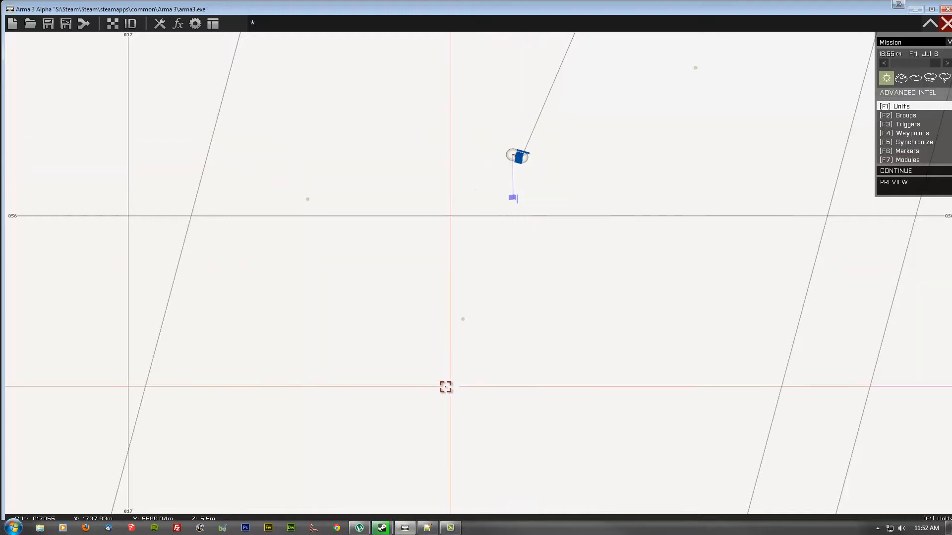
pyautogui.moveTo(444, 387); pyautogui.dragTo(656, 232, button='right')
pyautogui.scroll(-5, 659, 236)
pyautogui.moveTo(609, 392); pyautogui.dragTo(669, 174, button='right')
pyautogui.scroll(-3, 670, 169)
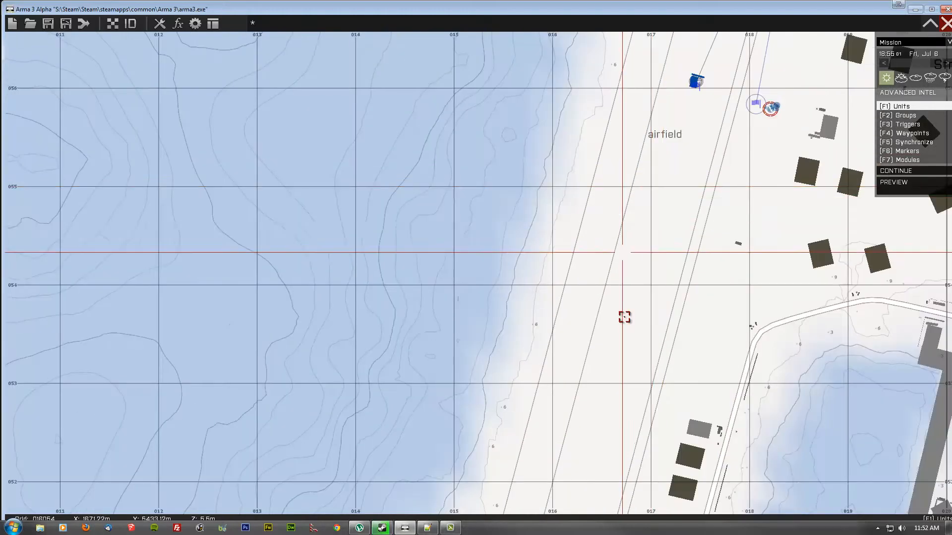
pyautogui.moveTo(626, 352); pyautogui.dragTo(645, 233, button='right')
pyautogui.scroll(-3, 645, 235)
pyautogui.scroll(2, 580, 358)
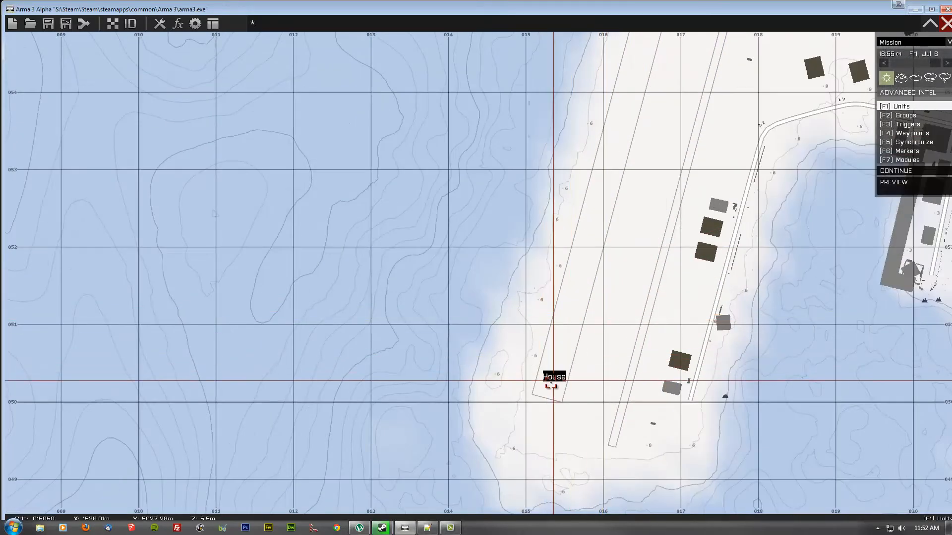
pyautogui.moveTo(650, 244); pyautogui.dragTo(505, 377, button='right')
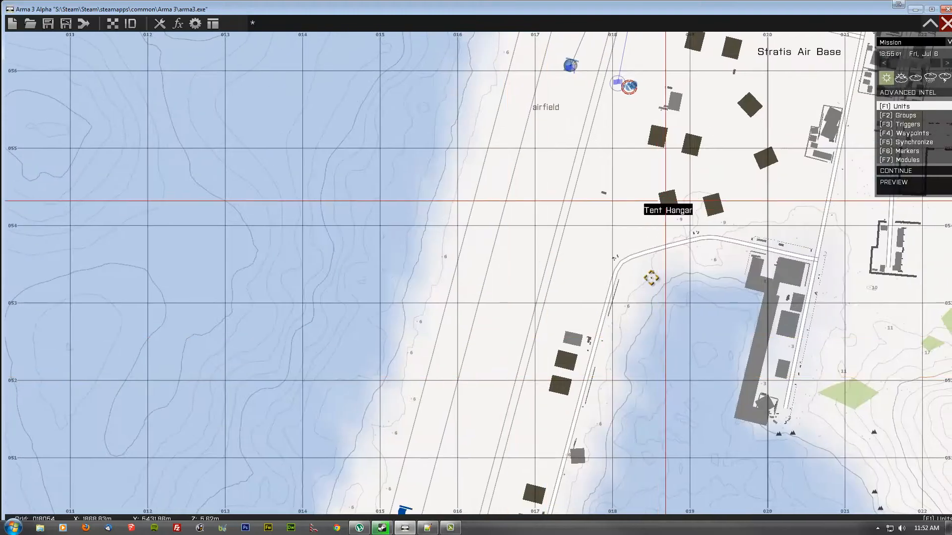
# Add a TRANSPORT UNLOAD waypoint for the MH-9 on the landing pad at the southern end of the runway.
pyautogui.moveTo(665, 200); pyautogui.dragTo(660, 274, button='right')
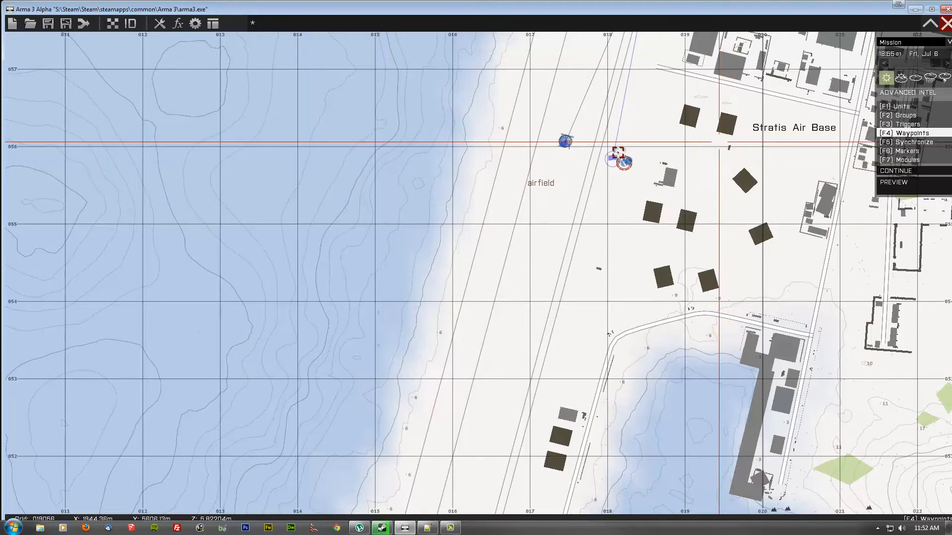
pyautogui.scroll(5, 617, 152)
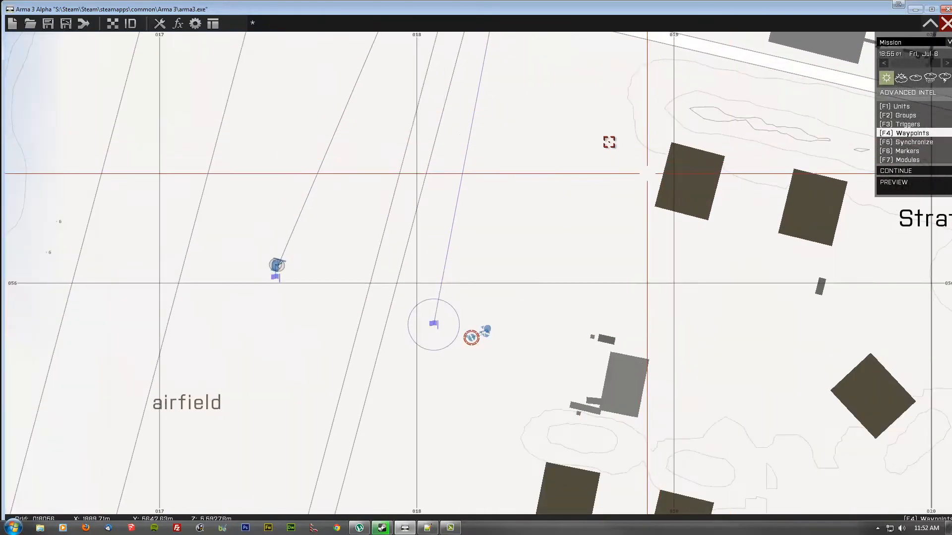
pyautogui.moveTo(606, 144); pyautogui.dragTo(559, 434, button='right')
pyautogui.moveTo(657, 144); pyautogui.dragTo(620, 329, button='right')
pyautogui.scroll(-3, 571, 203)
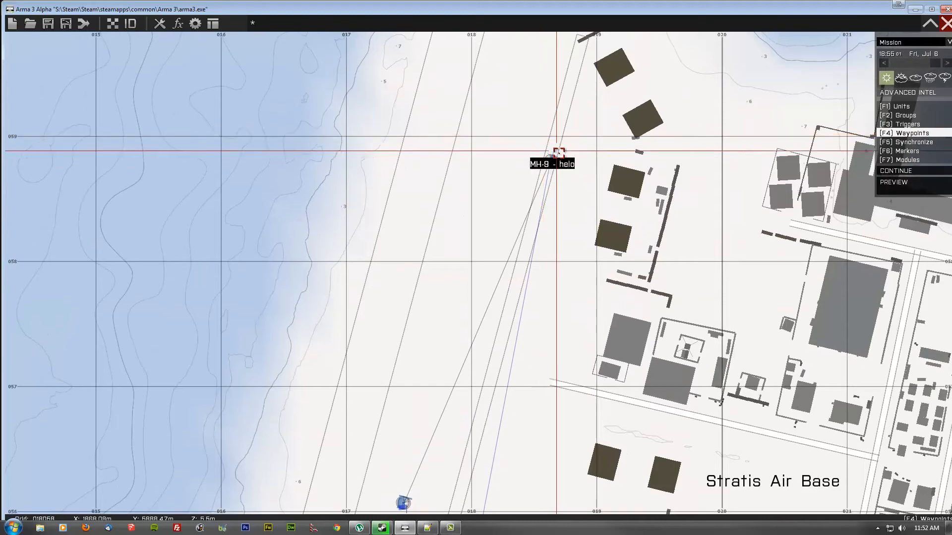
pyautogui.scroll(-3, 568, 330)
pyautogui.moveTo(568, 330); pyautogui.dragTo(690, 90, button='right')
pyautogui.moveTo(618, 271); pyautogui.dragTo(671, 86, button='right')
pyautogui.scroll(3, 571, 243)
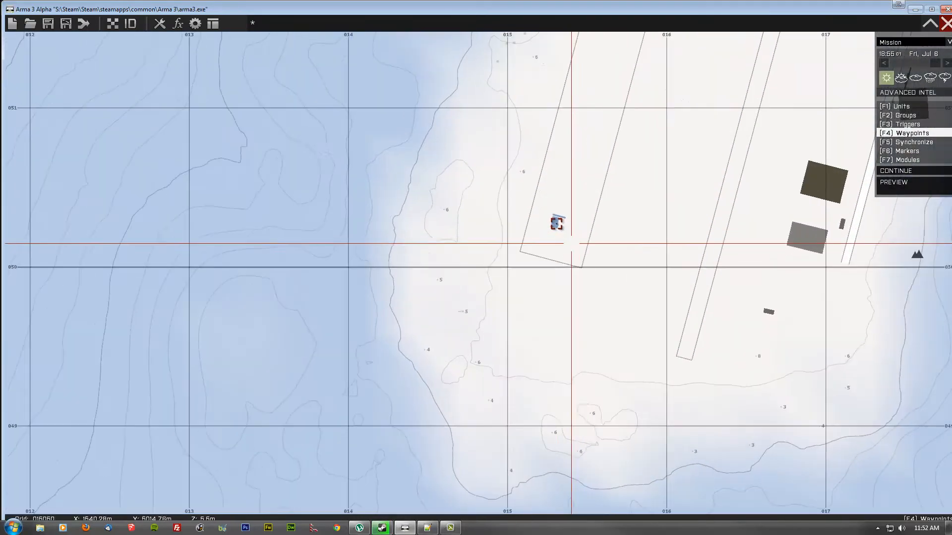
pyautogui.doubleClick(556, 227)
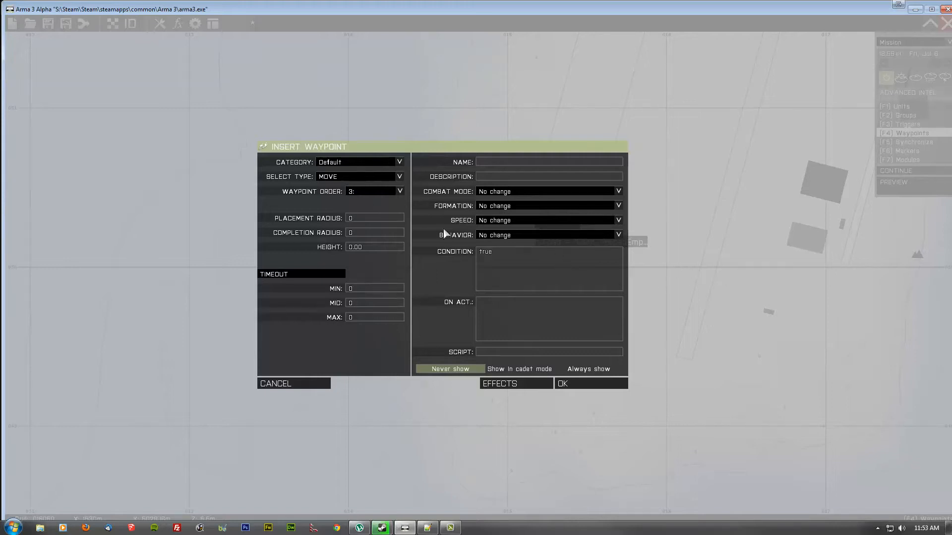
pyautogui.click(354, 176)
pyautogui.click(359, 178)
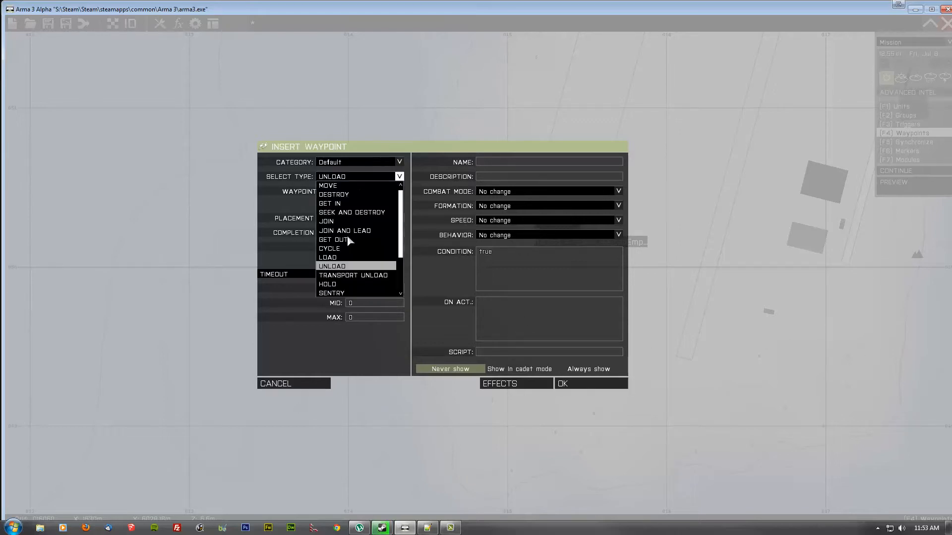
pyautogui.click(356, 276)
pyautogui.click(583, 383)
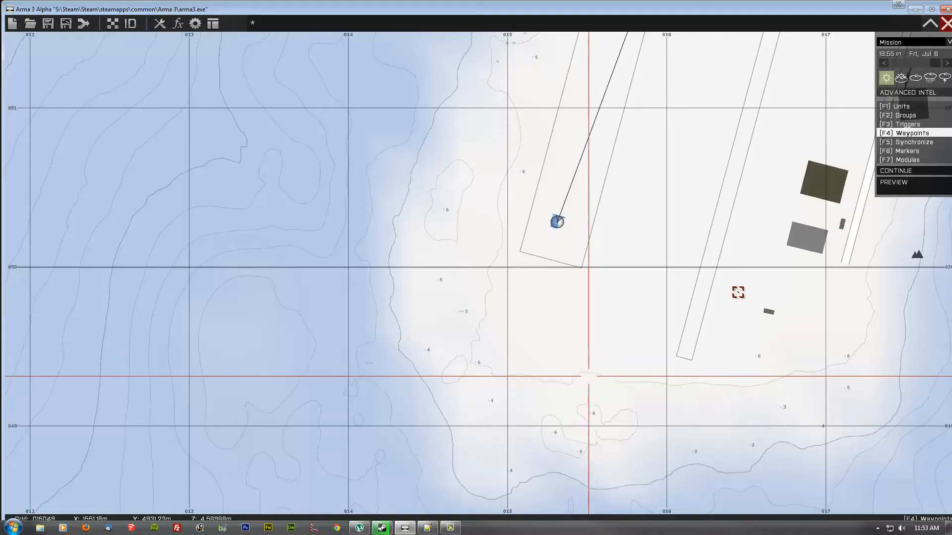
pyautogui.click(904, 193)
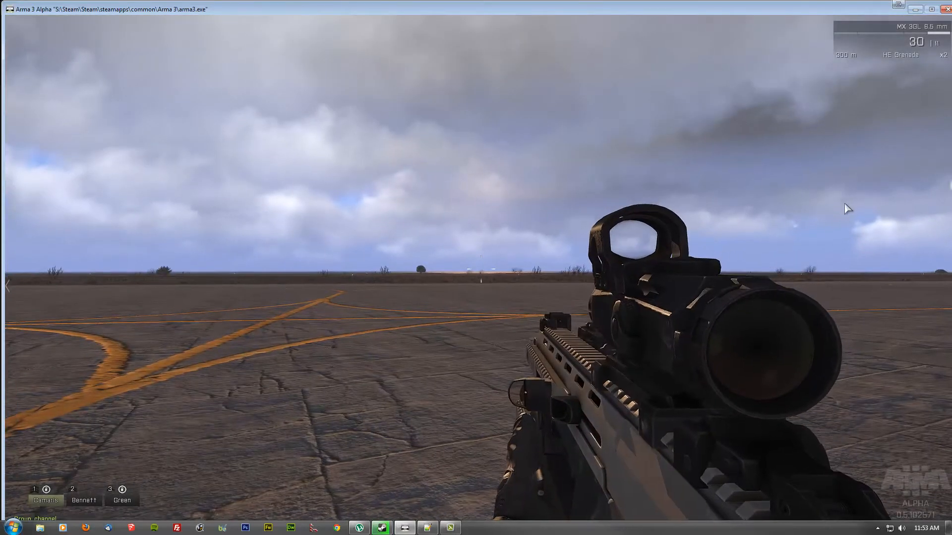
pyautogui.press('Escape')
pyautogui.click(130, 483)
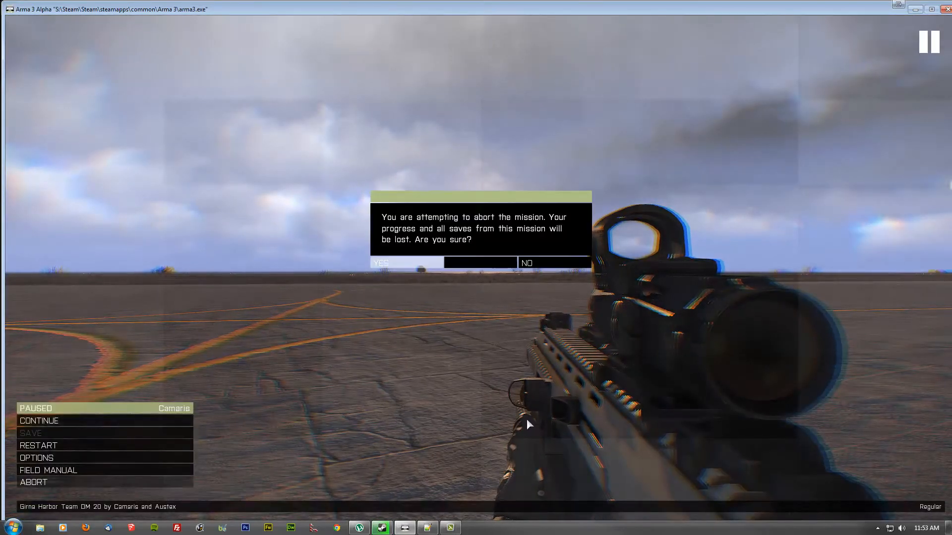
pyautogui.click(427, 265)
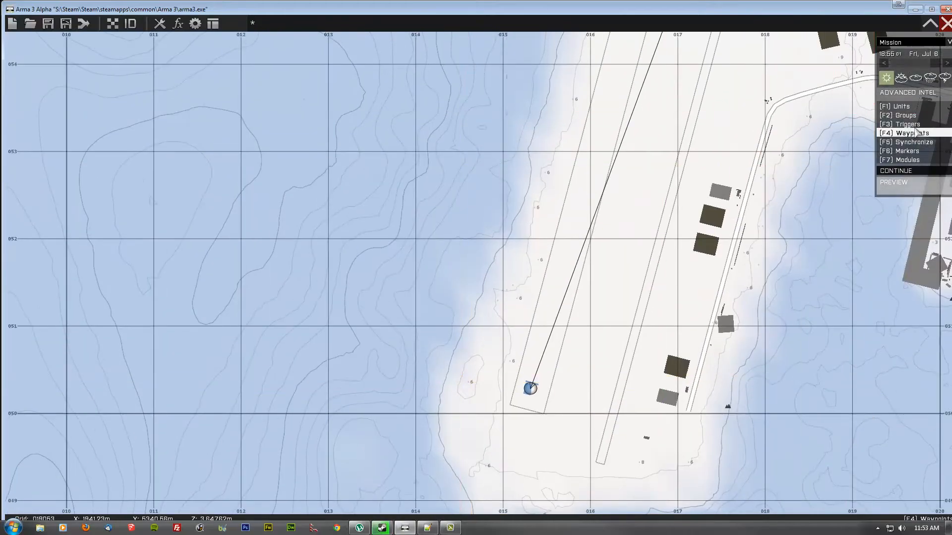
# Add a MOVE waypoint for the MH-9 out at sea, far west of the southern landing pad.
pyautogui.scroll(-5, 515, 425)
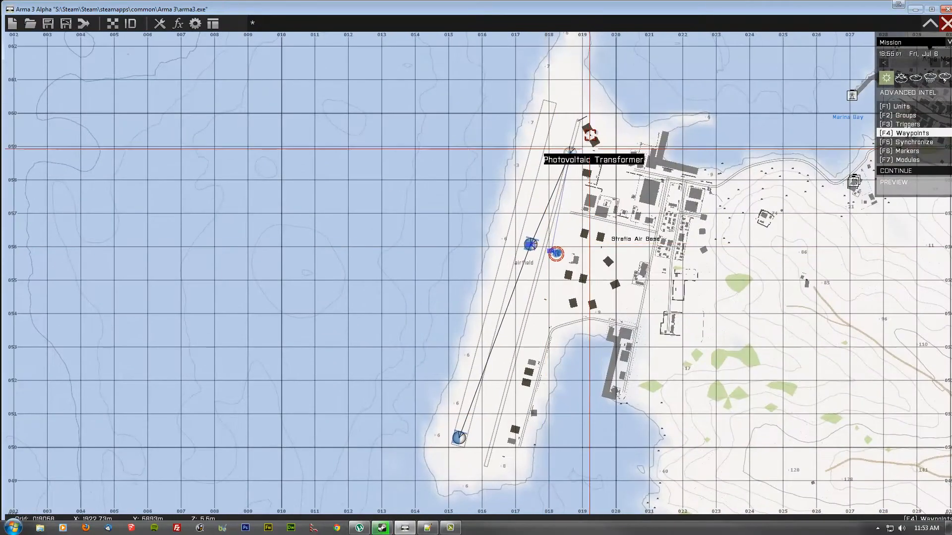
pyautogui.moveTo(446, 298); pyautogui.dragTo(865, 69, button='right')
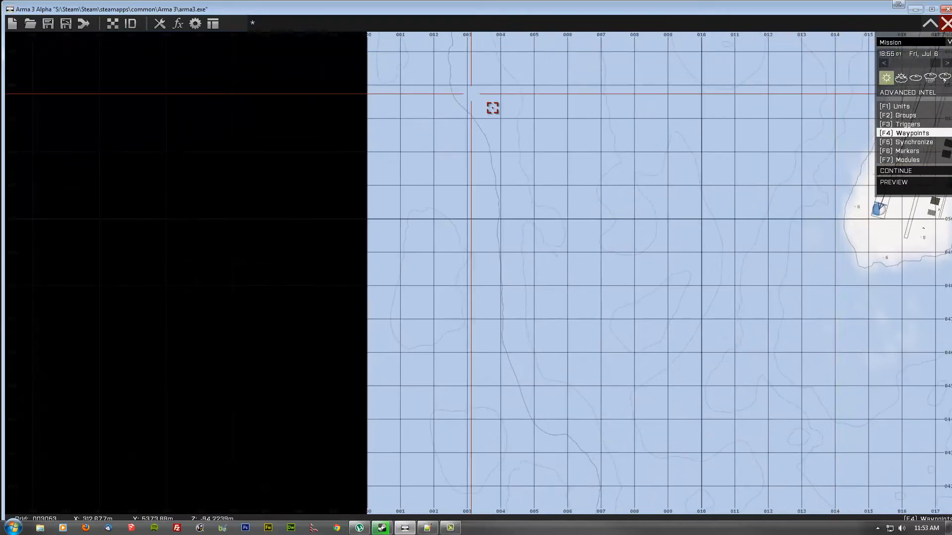
pyautogui.doubleClick(494, 112)
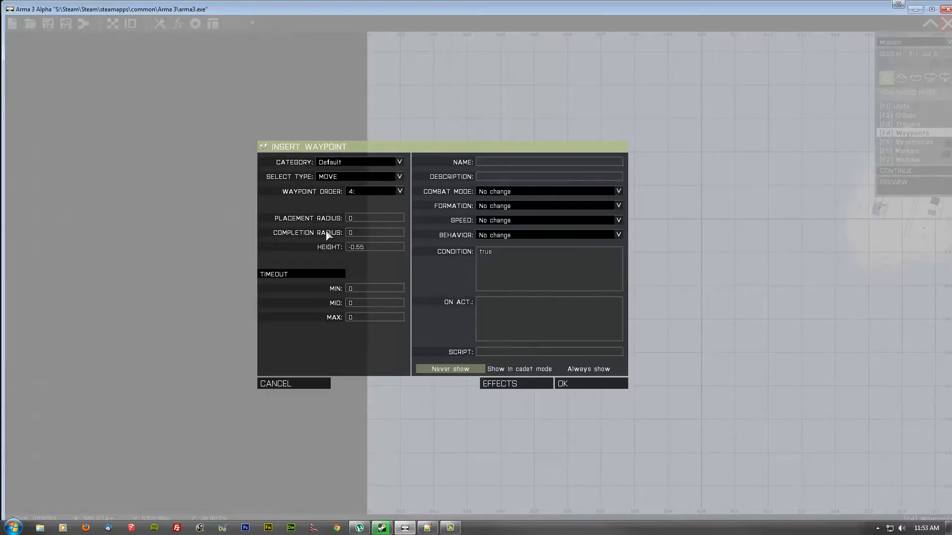
pyautogui.click(612, 378)
# Preview the mission and run into the BLUFOR trigger area that calls in the MH-9.
pyautogui.scroll(6, 422, 250)
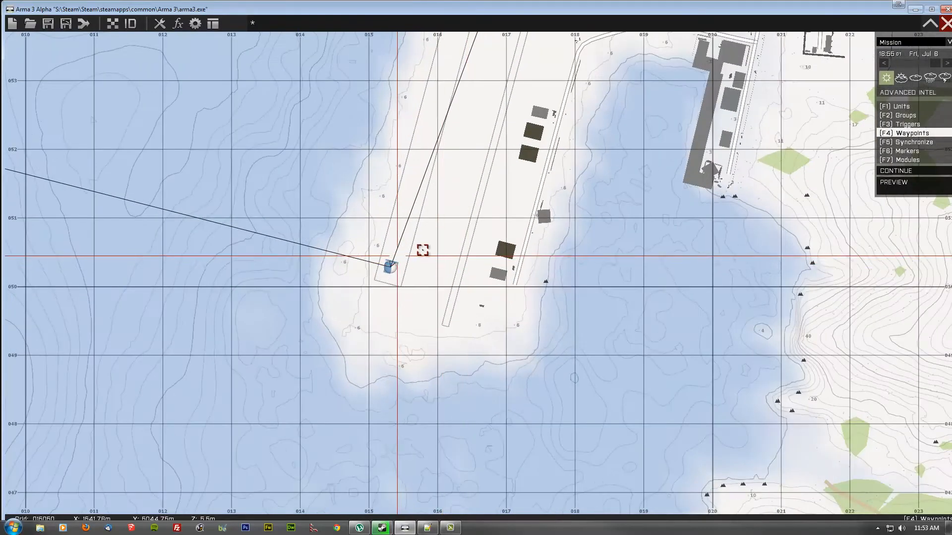
pyautogui.moveTo(410, 249); pyautogui.dragTo(402, 336, button='right')
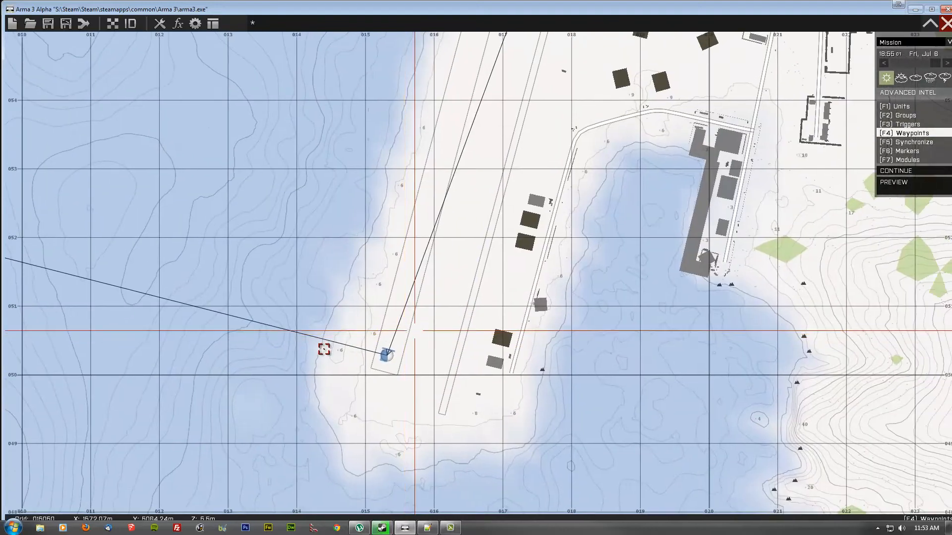
pyautogui.scroll(2, 327, 348)
pyautogui.scroll(-3, 449, 334)
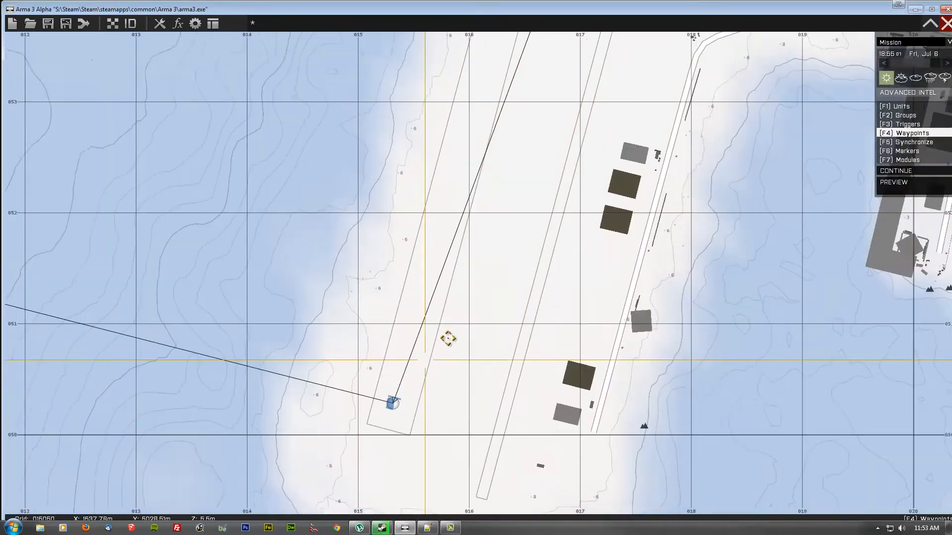
pyautogui.click(908, 190)
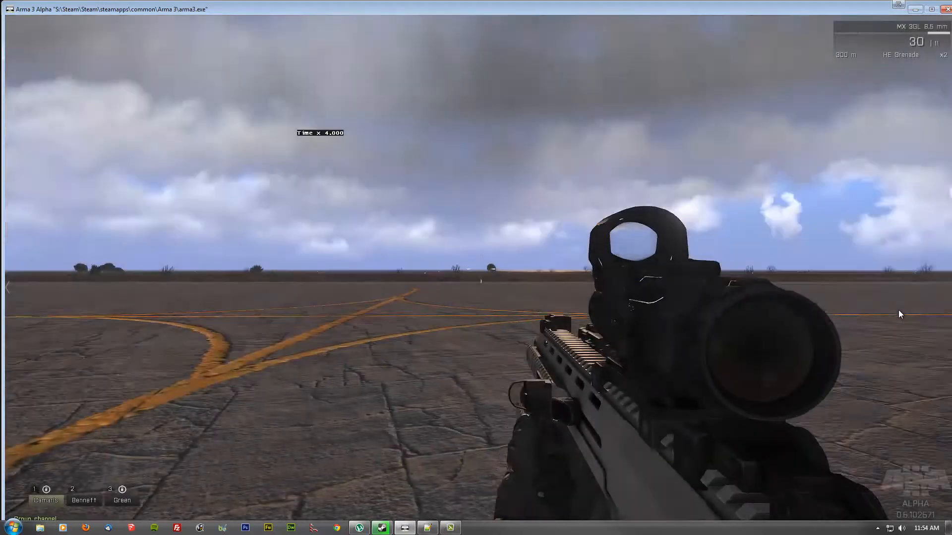
pyautogui.hotkey('shift', 'w')
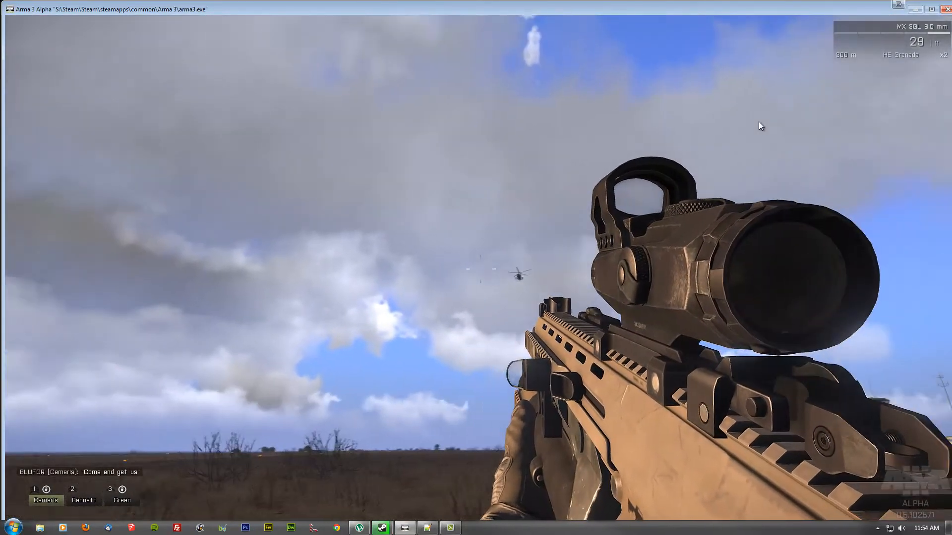
# Fire several rifle shots toward the approaching MH-9 and reload the weapon.
pyautogui.click(759, 123)
pyautogui.click(758, 123)
pyautogui.click(759, 123)
pyautogui.click(759, 123)
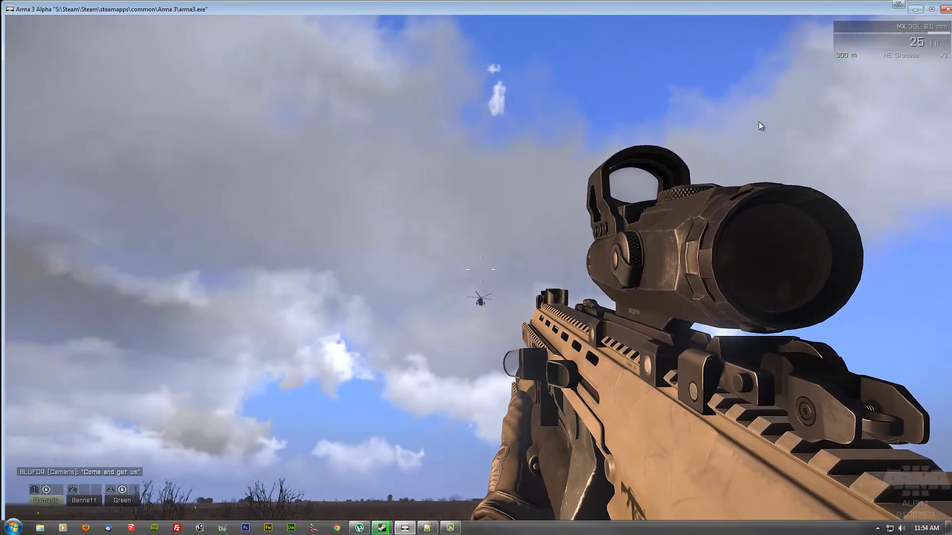
pyautogui.click(759, 123)
pyautogui.click(759, 123)
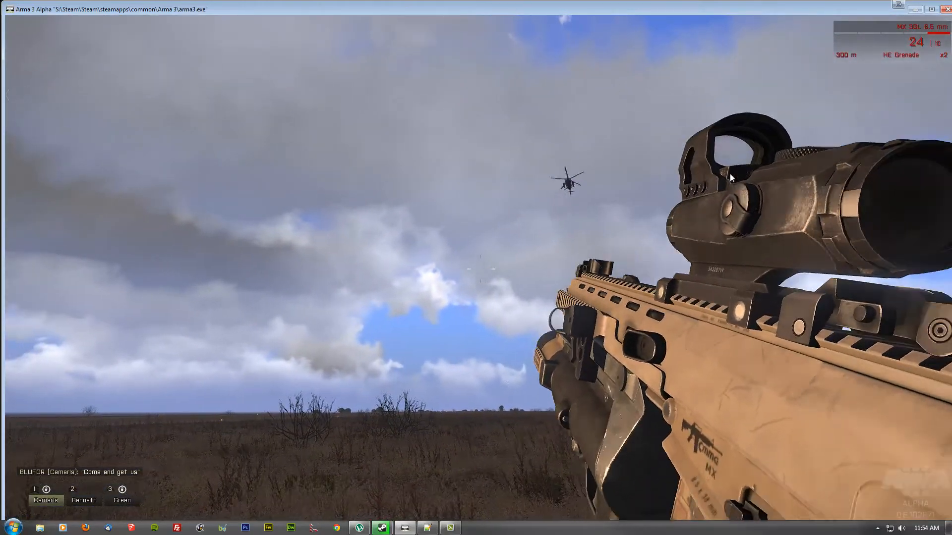
pyautogui.press('r')
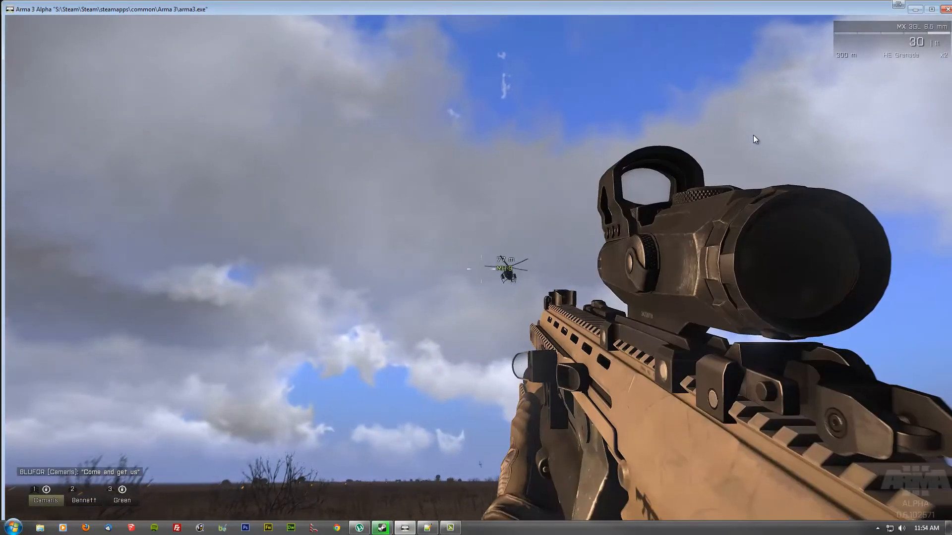
# Order squad members 2 and 3 to board the incoming MH-9.
pyautogui.press('F2')
pyautogui.click(754, 135)
pyautogui.press('F3')
pyautogui.click(754, 135)
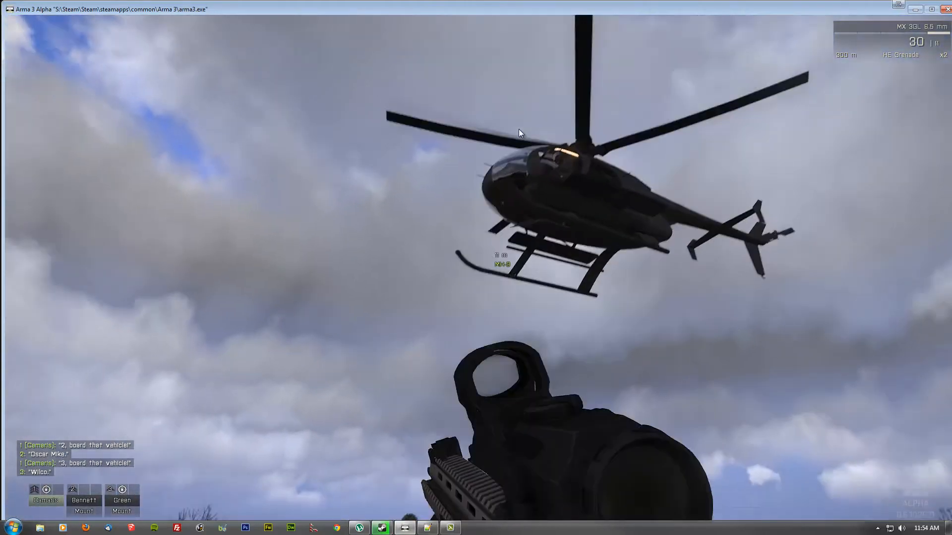
# Approach the landed MH-9 and get in to ride in back.
pyautogui.scroll(-1, 464, 215)
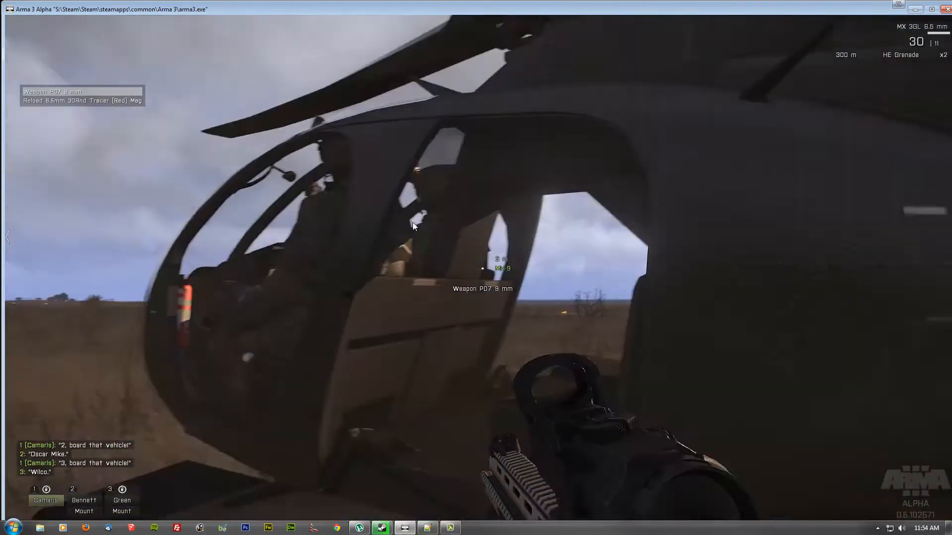
pyautogui.scroll(1, 412, 223)
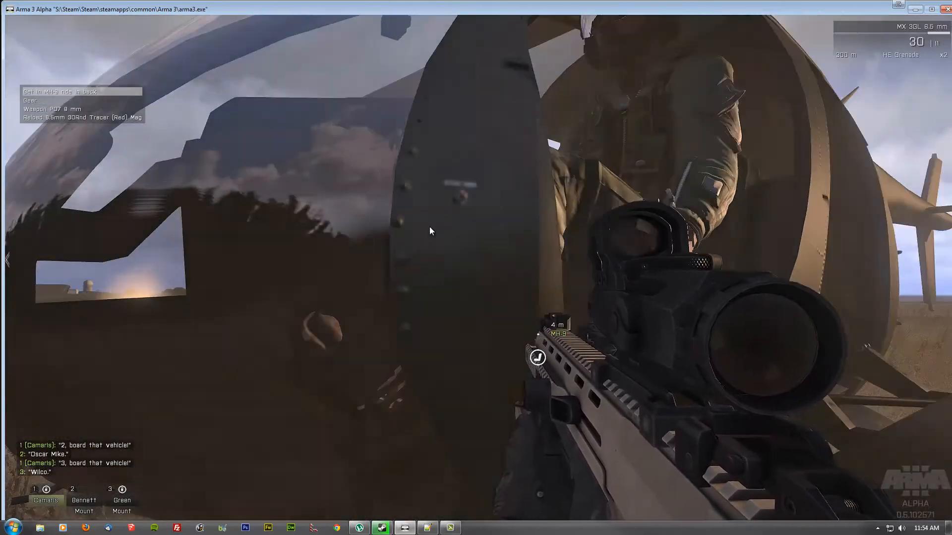
pyautogui.middleClick(431, 229)
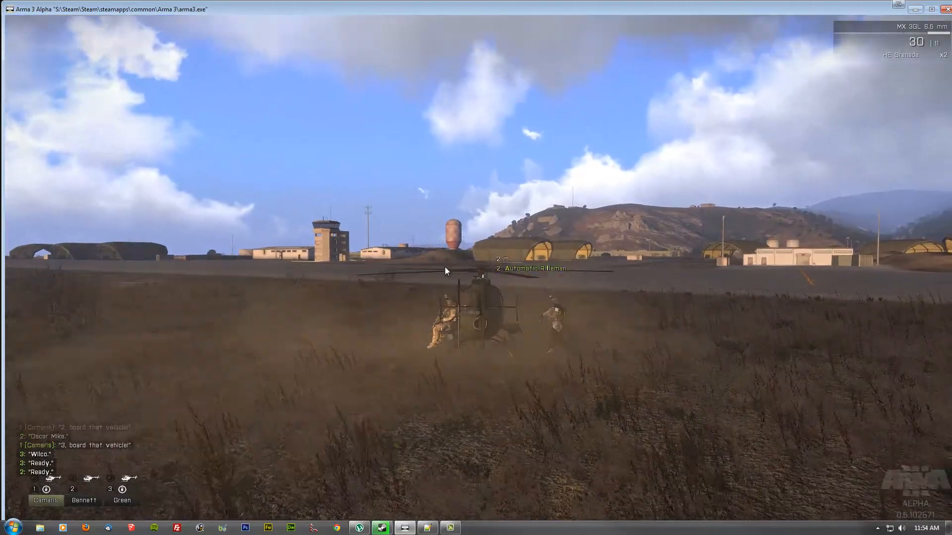
# Send the "Beam us up!" radio call from aboard the MH-9 and speed up game time for the flight.
pyautogui.press('0')
pyautogui.press('0')
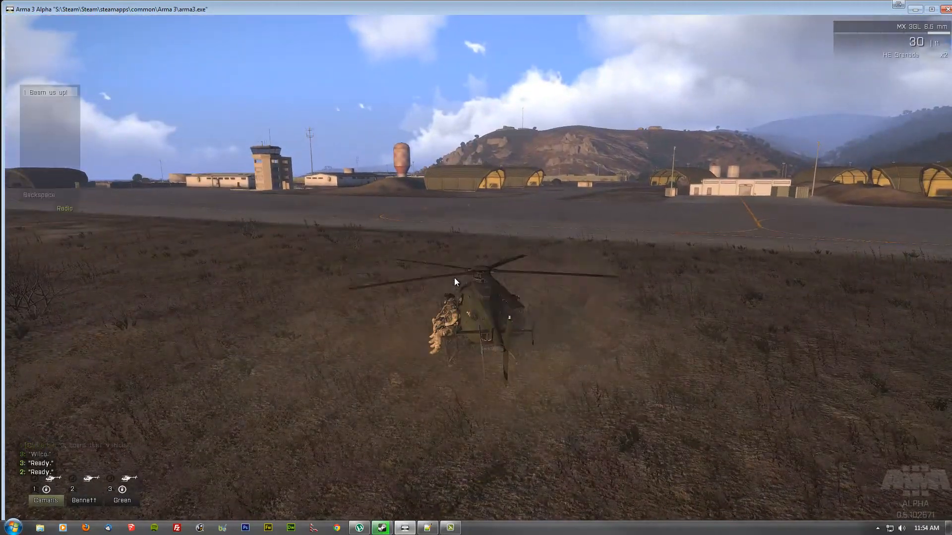
pyautogui.press('1')
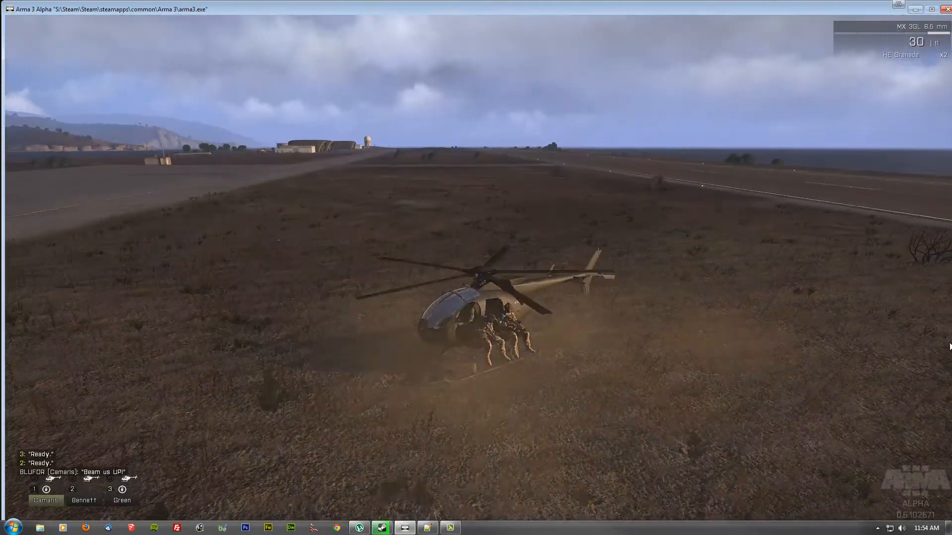
pyautogui.press('=')
pyautogui.press('=')
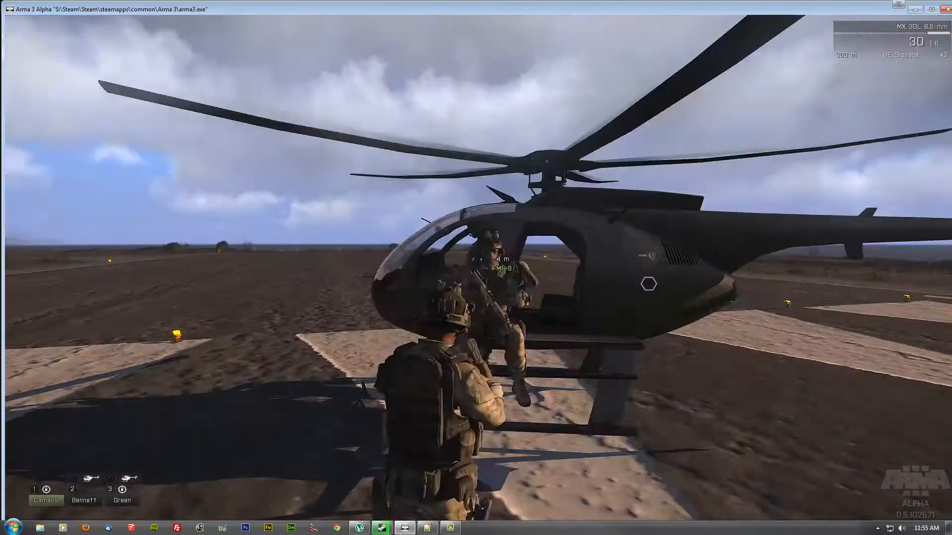
# Circle the landed MH-9 on foot and back away from it to examine which squad members are still seated.
pyautogui.press('a')
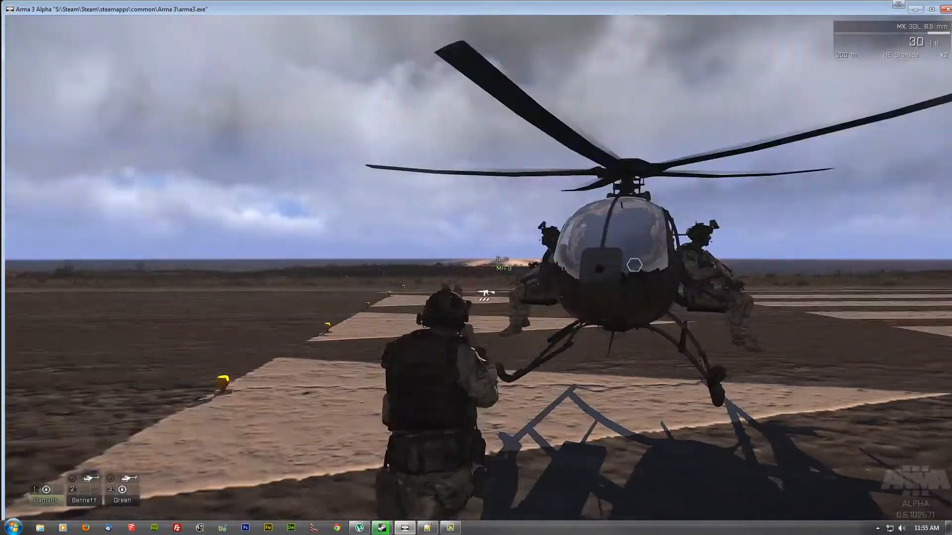
pyautogui.press('d')
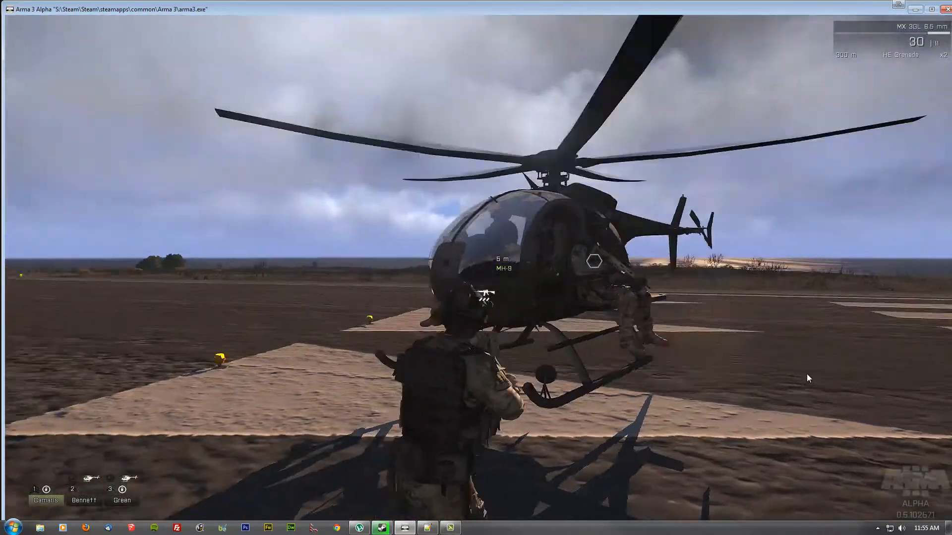
pyautogui.press('a')
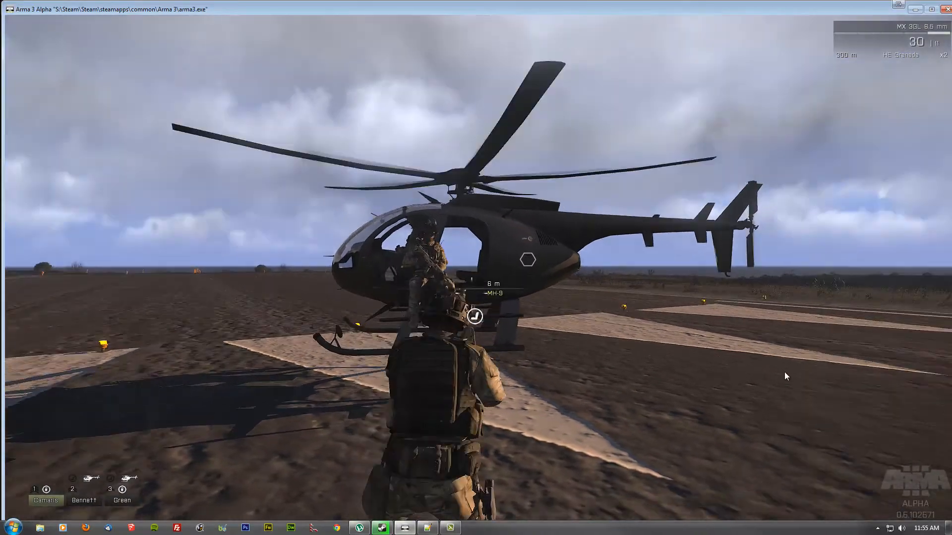
pyautogui.press('a')
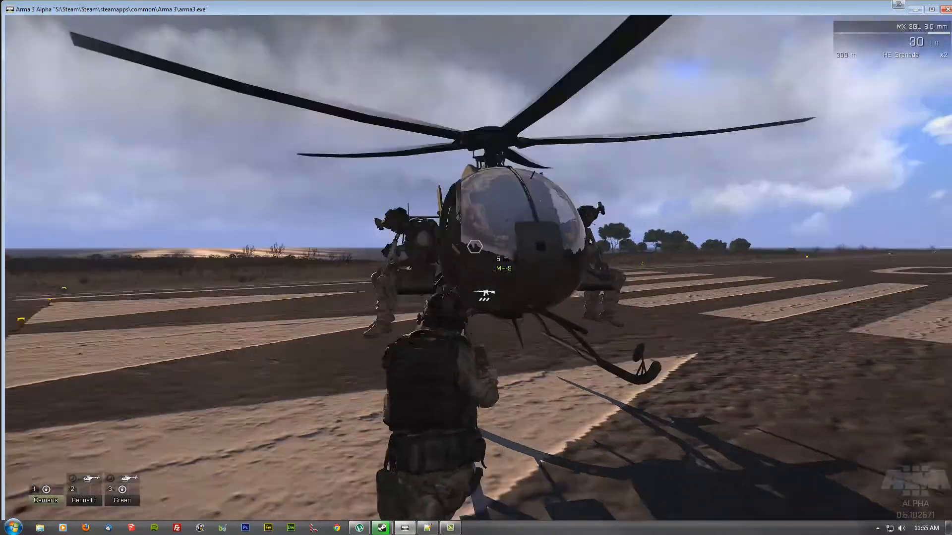
pyautogui.press('s')
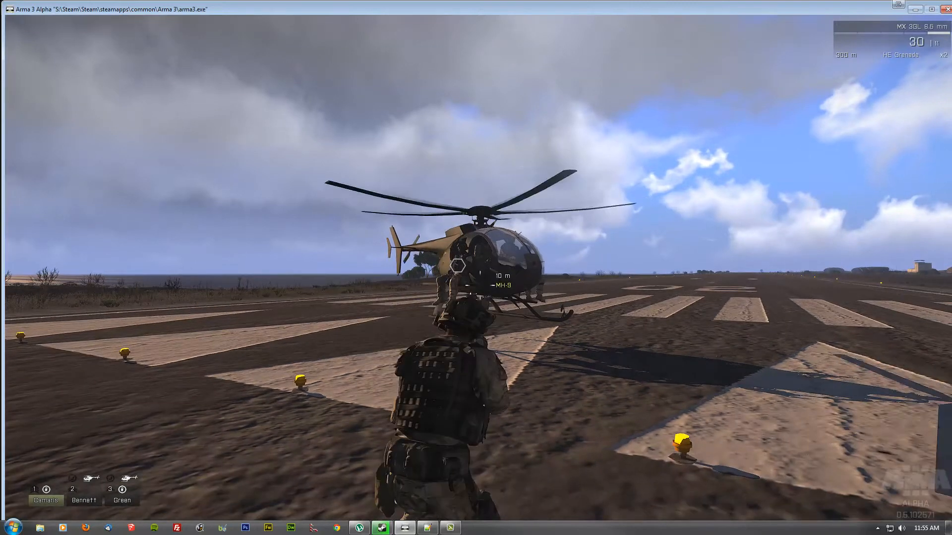
pyautogui.press('F3')
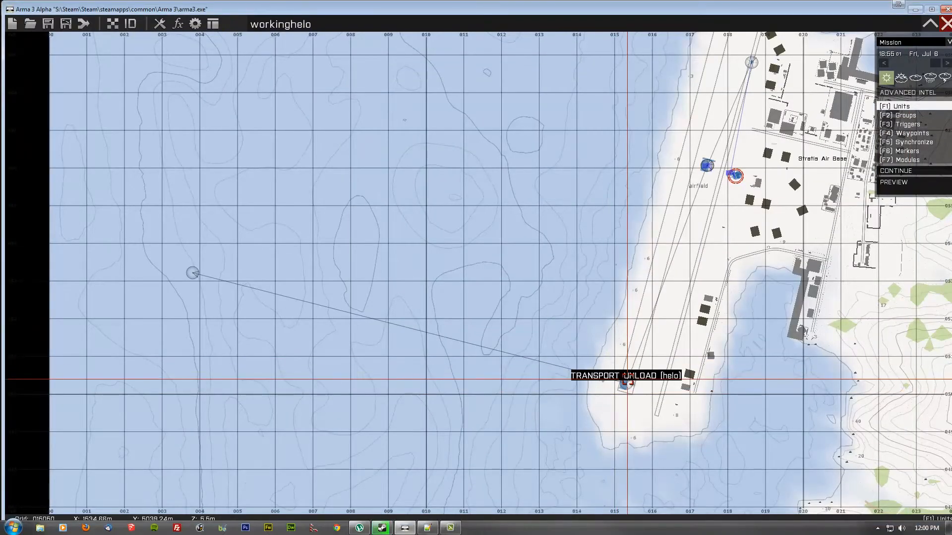
# Delete the helicopter's Transport Unload waypoint and the helipad Game Logic at the runway's southern end.
pyautogui.press('Delete')
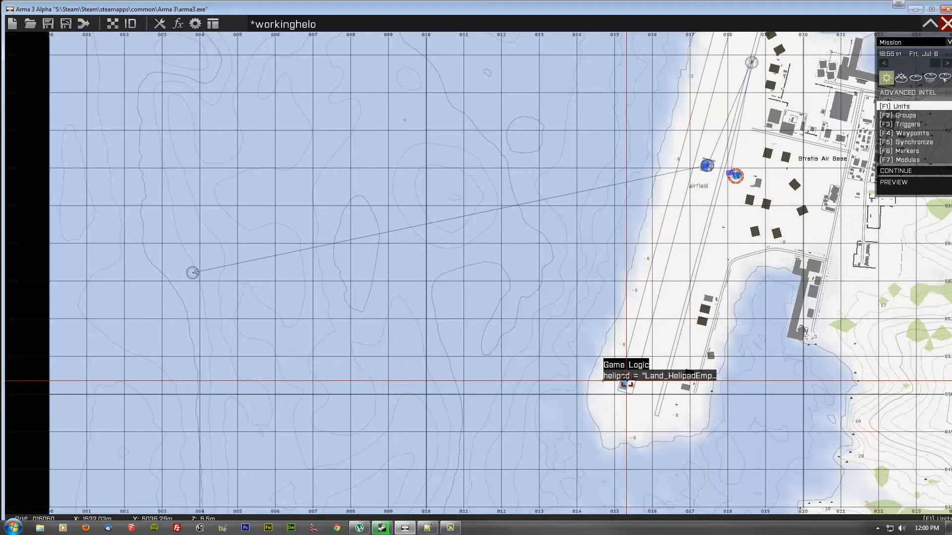
pyautogui.moveTo(446, 290); pyautogui.dragTo(468, 316, button='right')
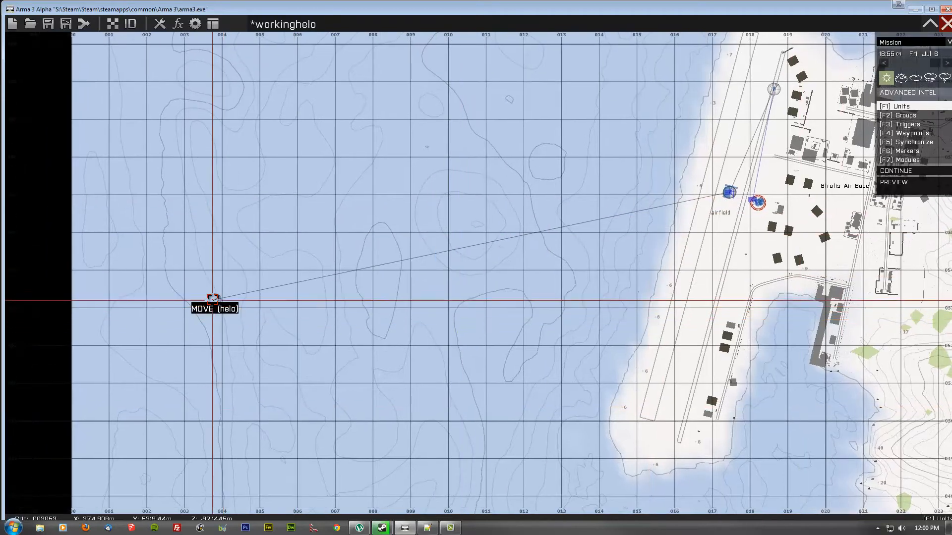
# Move the helicopter's final MOVE waypoint to the water just off the runway's southwest shore and change its type to LOAD.
pyautogui.moveTo(213, 299); pyautogui.dragTo(594, 386)
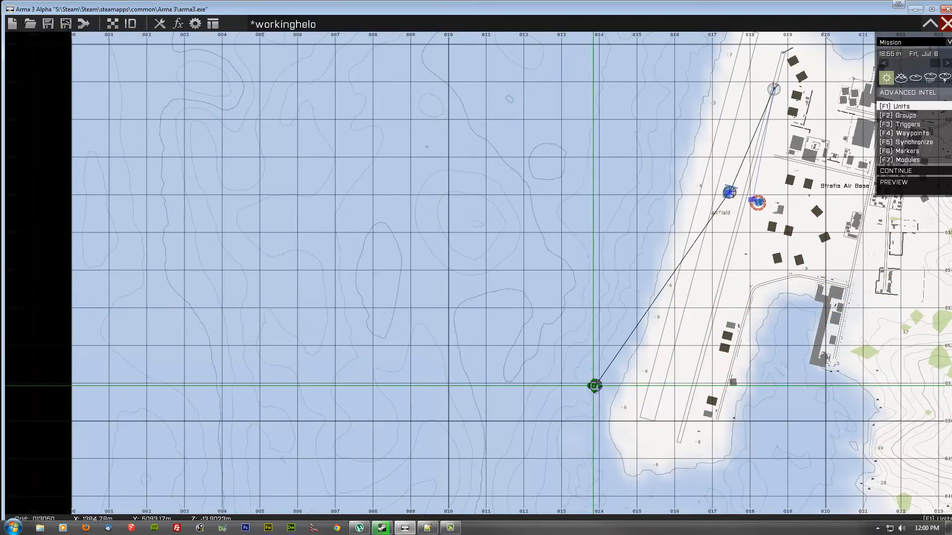
pyautogui.scroll(2, 595, 386)
pyautogui.doubleClick(593, 384)
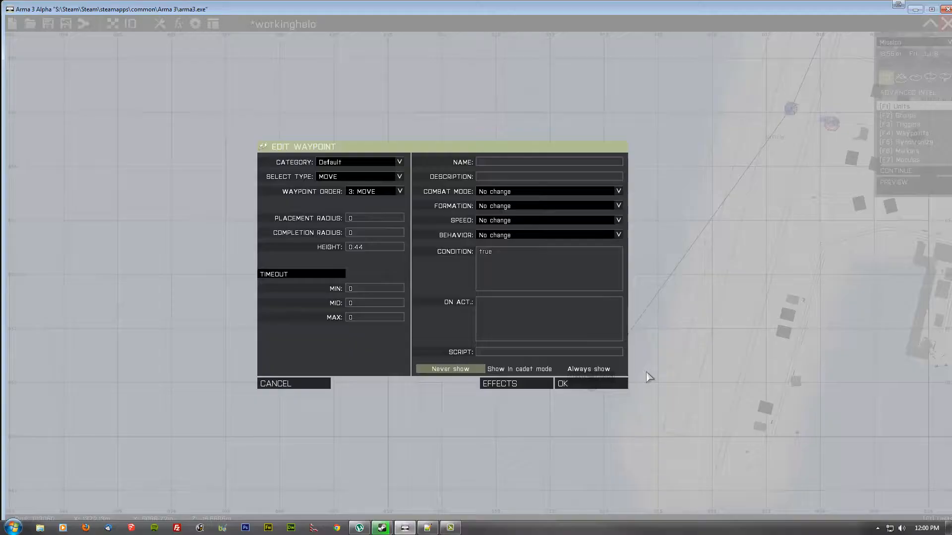
pyautogui.click(359, 179)
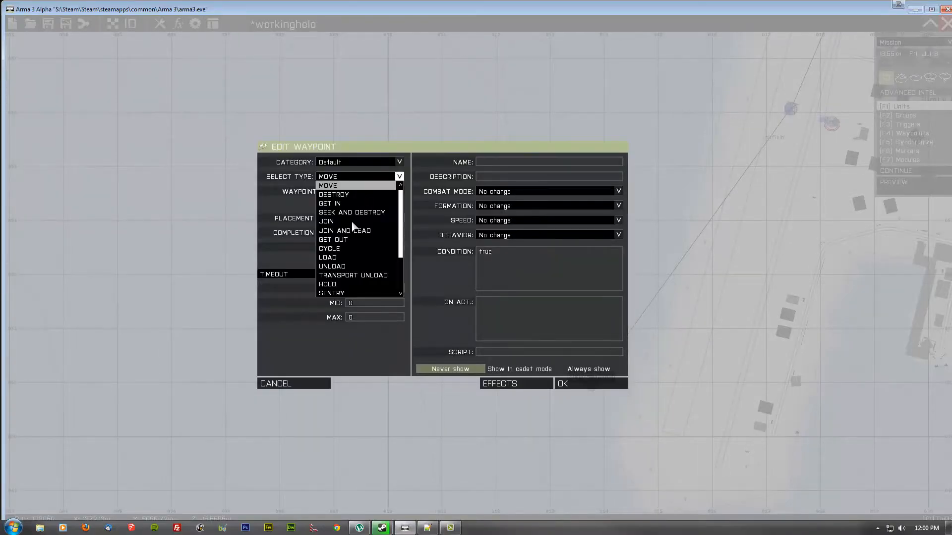
pyautogui.click(341, 259)
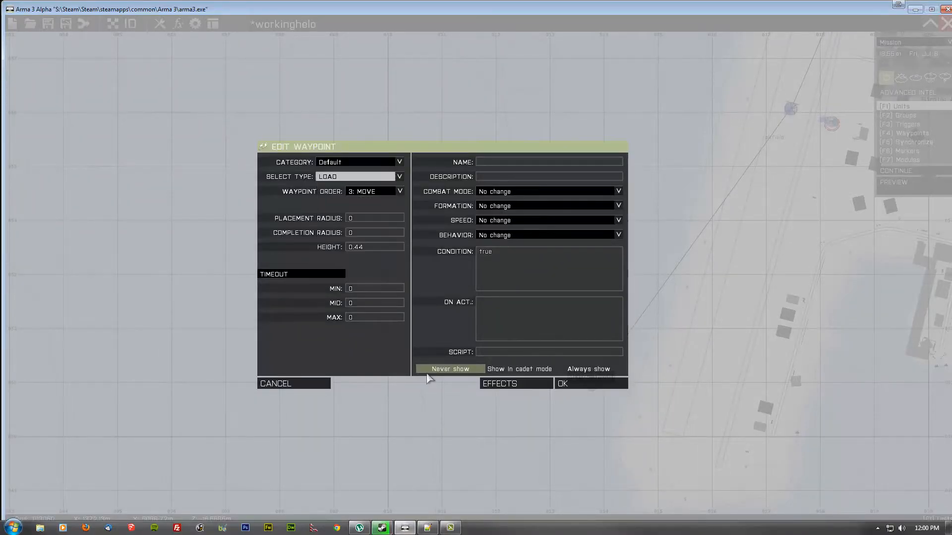
pyautogui.press('Return')
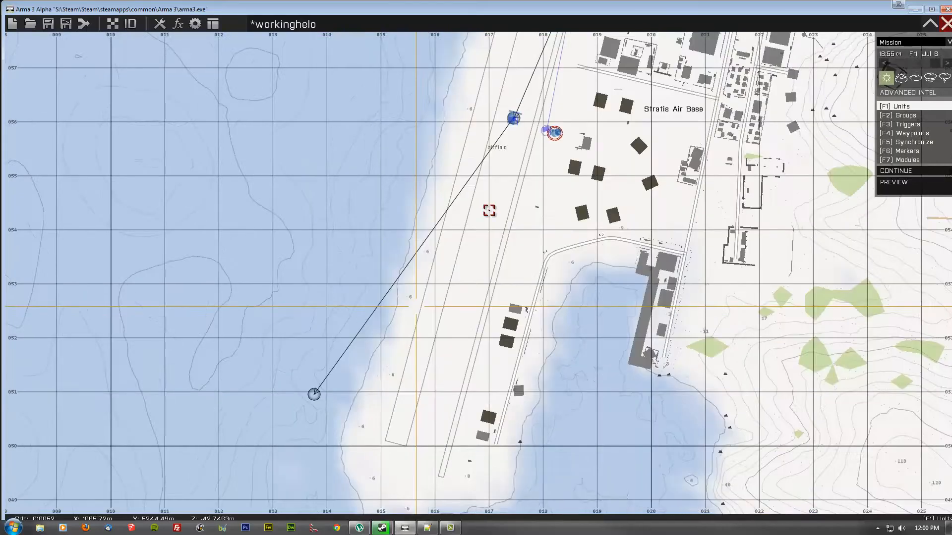
# Enter "grp = group this;" in the initialization of the Team Leader unit1.
pyautogui.scroll(5, 433, 208)
pyautogui.scroll(3, 470, 286)
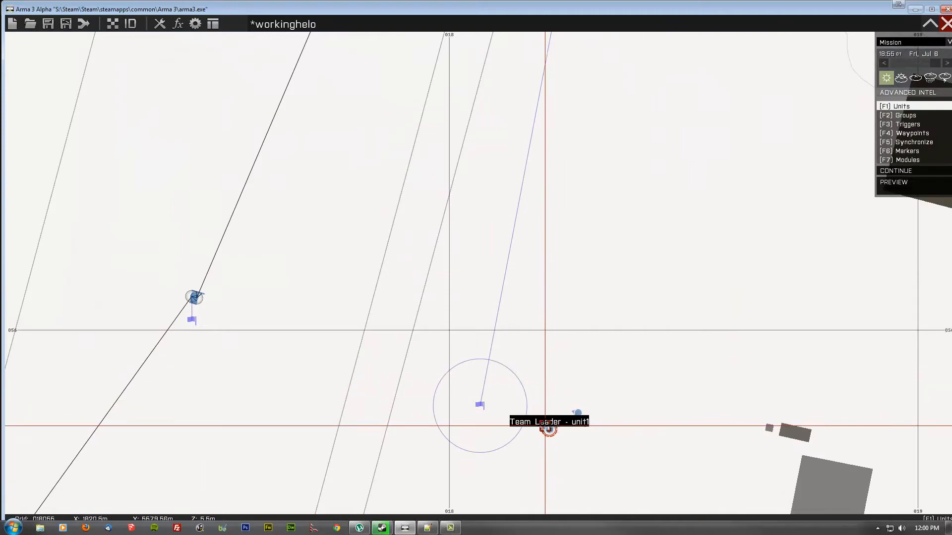
pyautogui.doubleClick(549, 429)
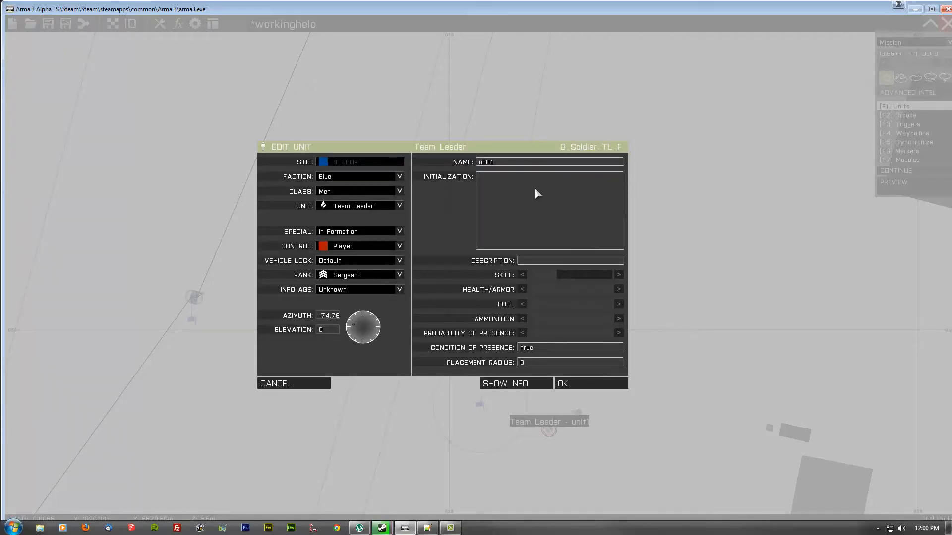
pyautogui.write('grp = group')
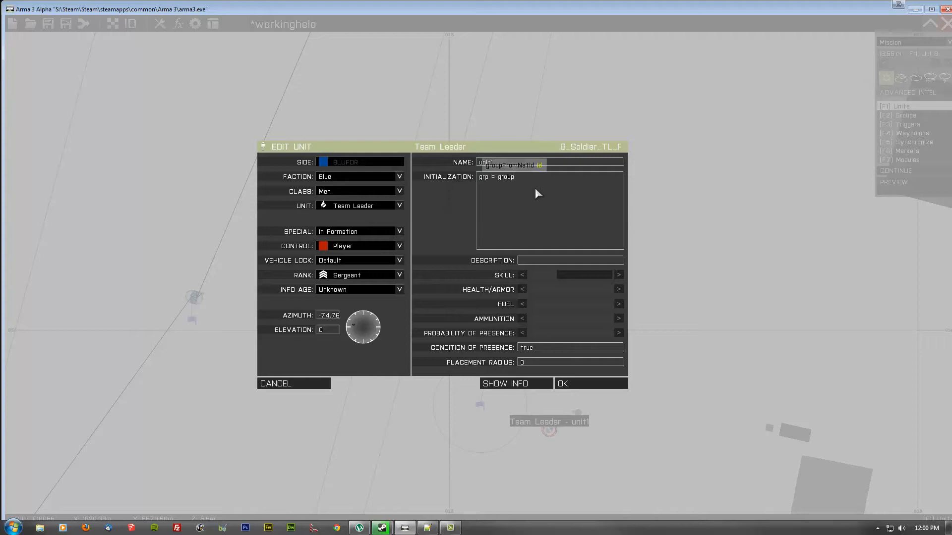
pyautogui.write(' this')
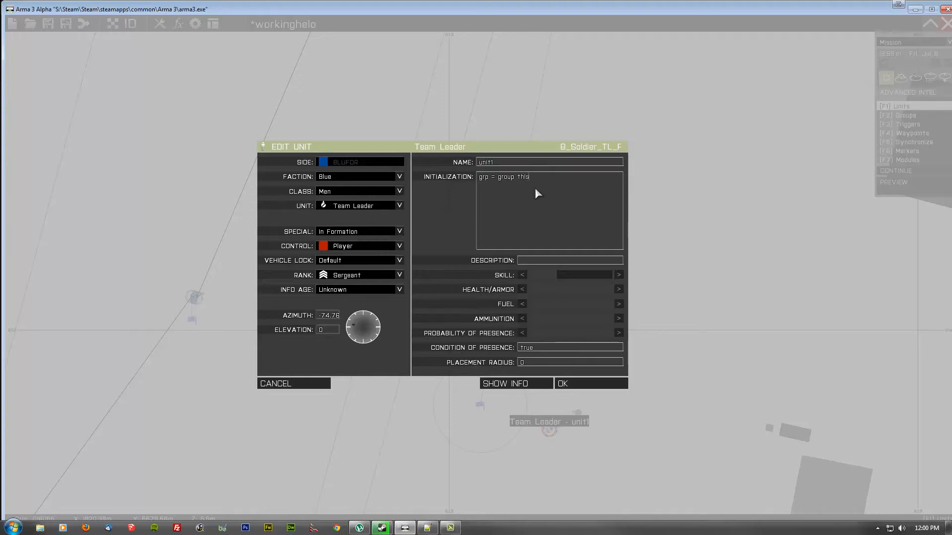
pyautogui.write(';')
# Swap the group variable name to crazycows and back to grp, and apply the Team Leader's settings.
pyautogui.moveTo(488, 179); pyautogui.dragTo(448, 181)
pyautogui.write('crazycows')
pyautogui.moveTo(511, 177); pyautogui.dragTo(415, 179)
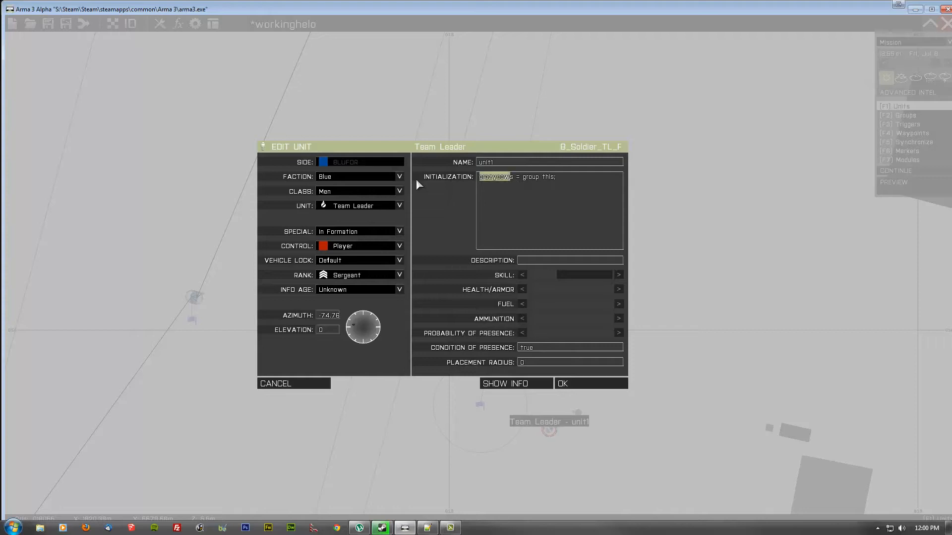
pyautogui.press('BackSpace')
pyautogui.press('Delete')
pyautogui.write('grp')
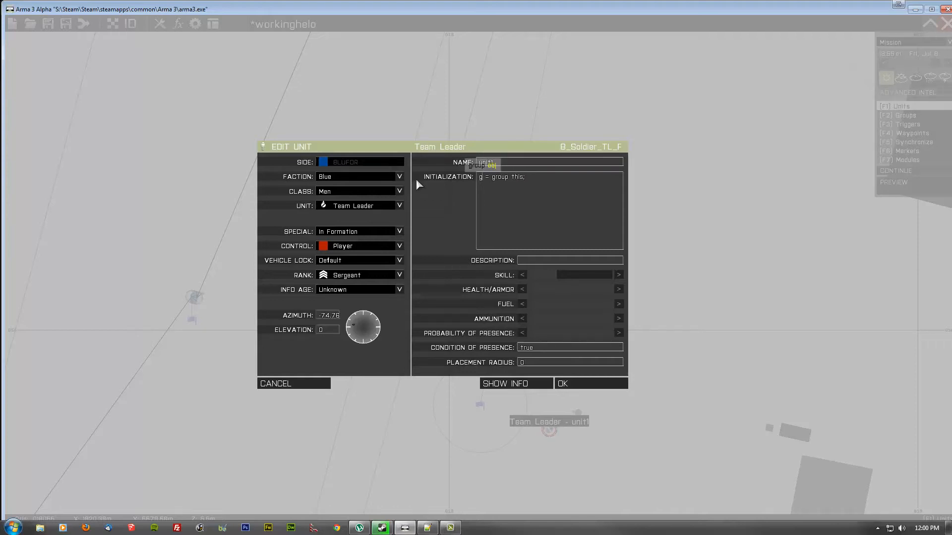
pyautogui.click(588, 383)
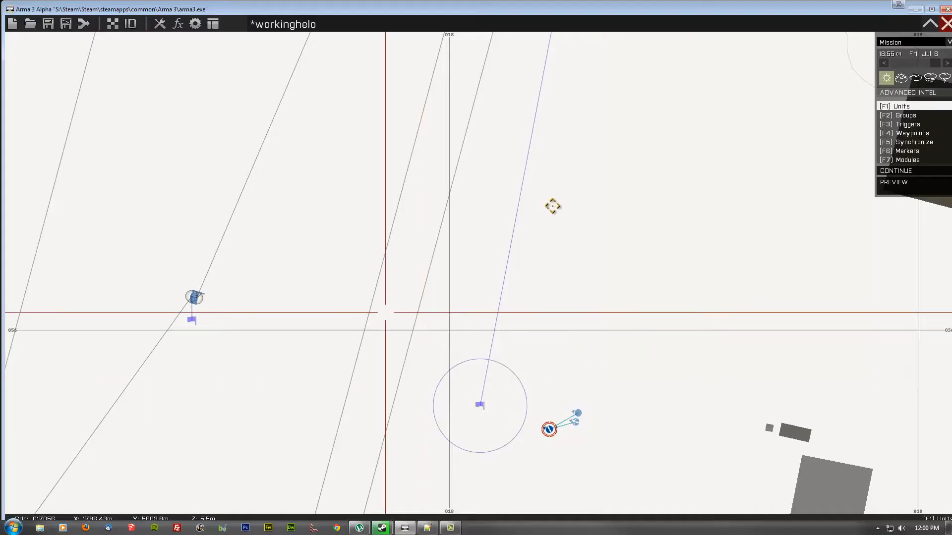
# Start the LOAD waypoint's On Act. code with "helo flyinheight 10;".
pyautogui.scroll(6, 522, 255)
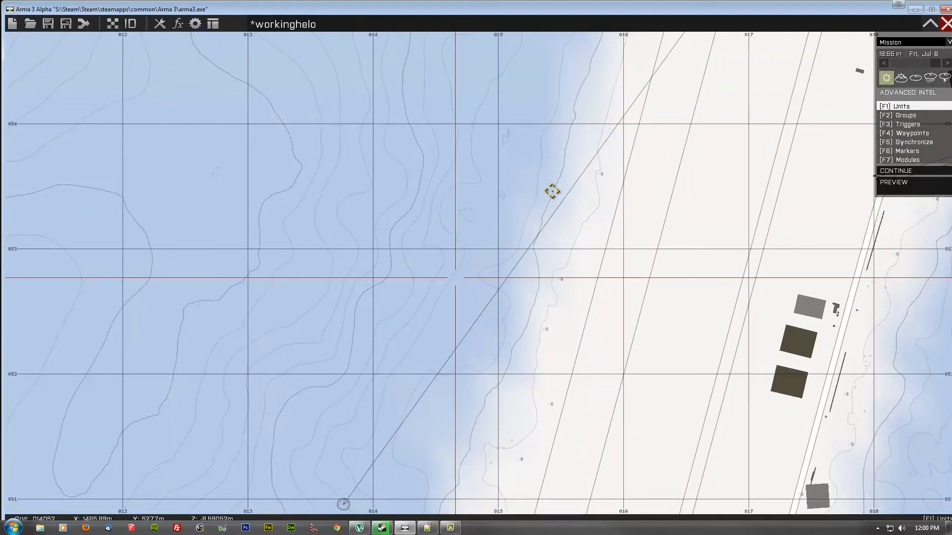
pyautogui.doubleClick(435, 403)
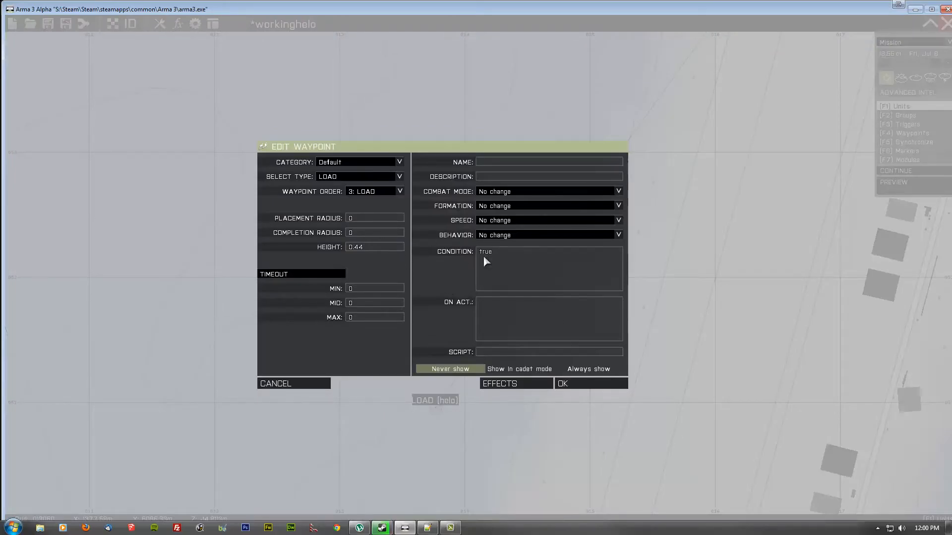
pyautogui.click(532, 318)
pyautogui.write('helo fl')
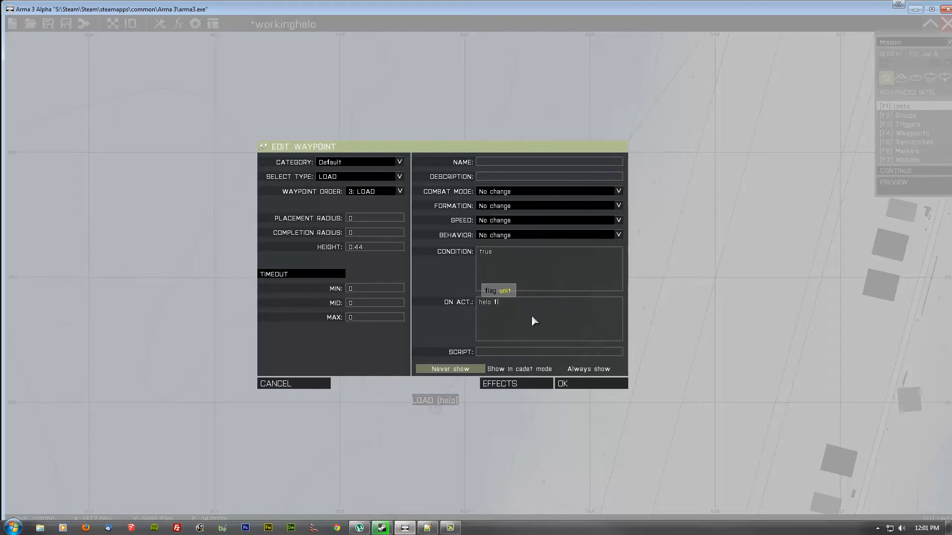
pyautogui.write('yInHeight')
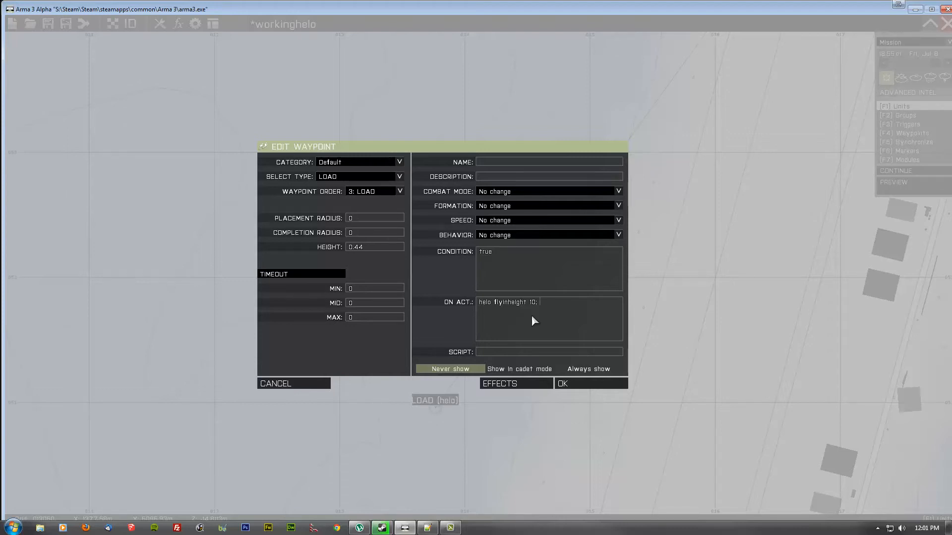
# Append {_x action ["eject", helo]} foreach units for the team's group to the waypoint's On Act. code and apply it.
pyautogui.write('{')
pyautogui.write('_x ')
pyautogui.write('action')
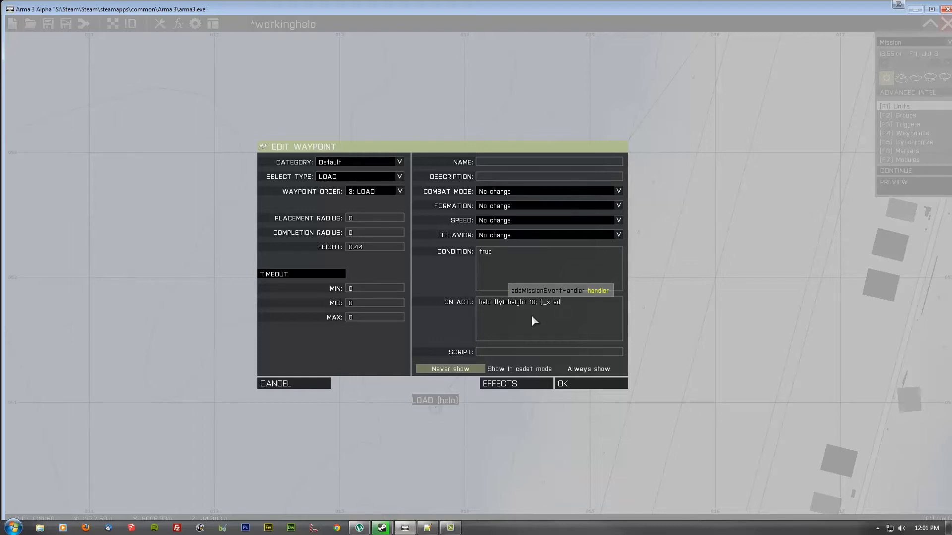
pyautogui.write(' [')
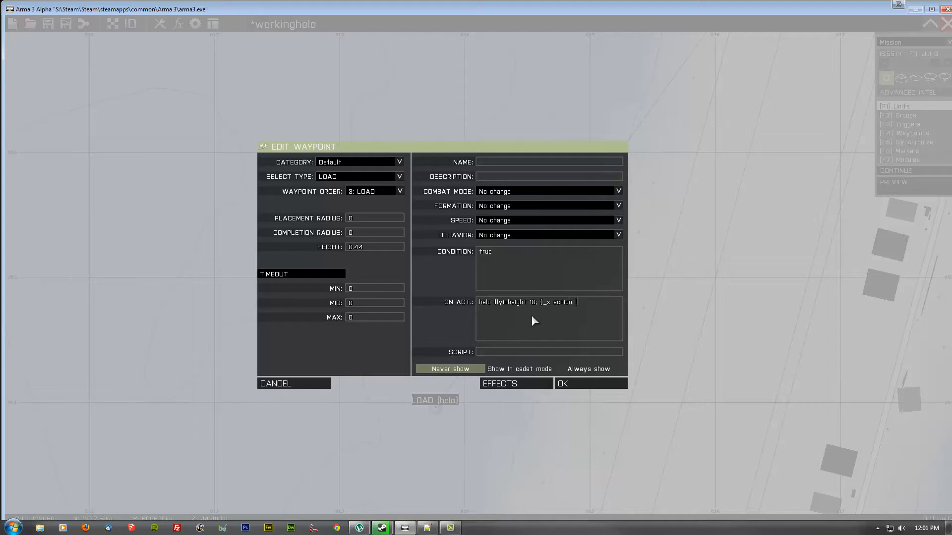
pyautogui.write('"eject", helo]} foreach units')
pyautogui.click(597, 385)
# Add two MOVE waypoints to the helicopter's route, heading west over open water beyond the LOAD waypoint.
pyautogui.moveTo(236, 339); pyautogui.dragTo(328, 359, button='right')
pyautogui.scroll(-5, 589, 247)
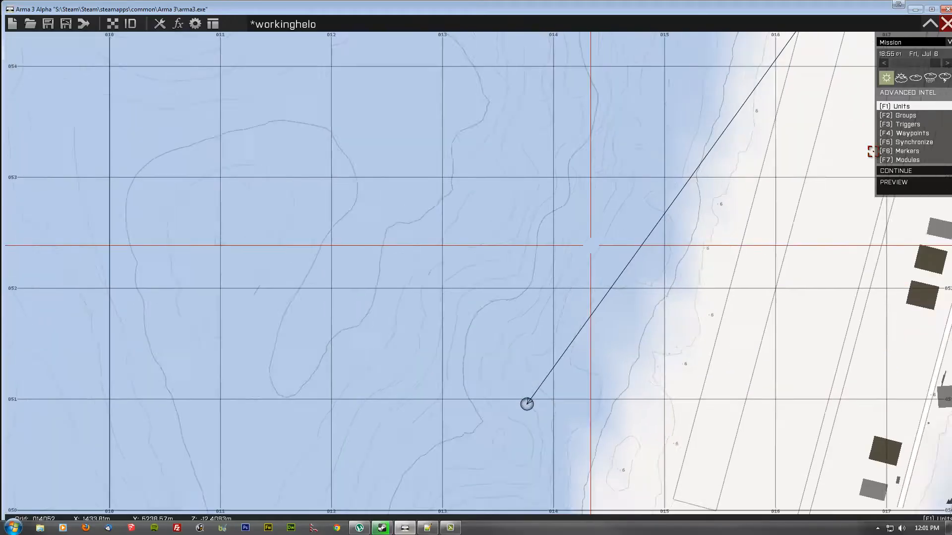
pyautogui.moveTo(654, 154); pyautogui.dragTo(670, 228, button='right')
pyautogui.moveTo(653, 187); pyautogui.dragTo(544, 194, button='right')
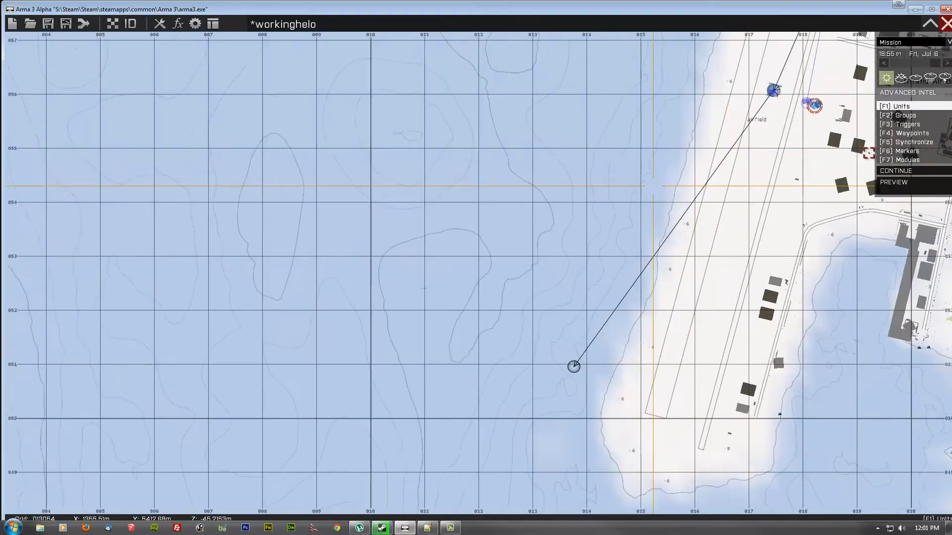
pyautogui.click(913, 133)
pyautogui.moveTo(787, 91); pyautogui.dragTo(683, 306, button='right')
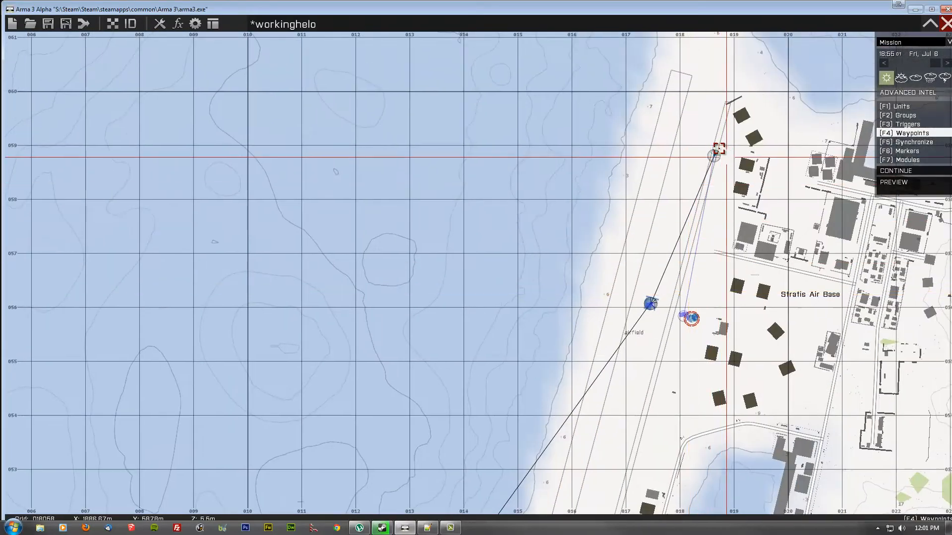
pyautogui.moveTo(526, 266); pyautogui.dragTo(622, 155, button='right')
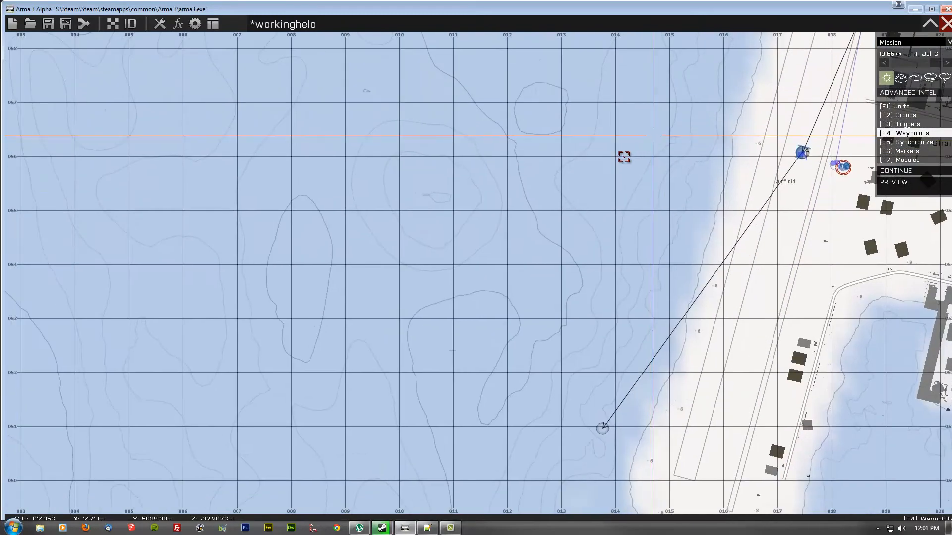
pyautogui.scroll(-3, 623, 155)
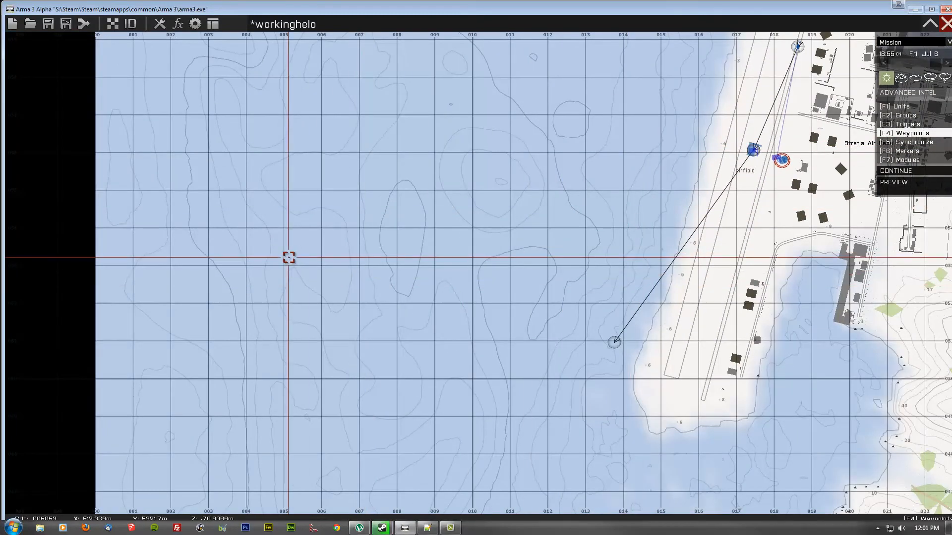
pyautogui.doubleClick(359, 276)
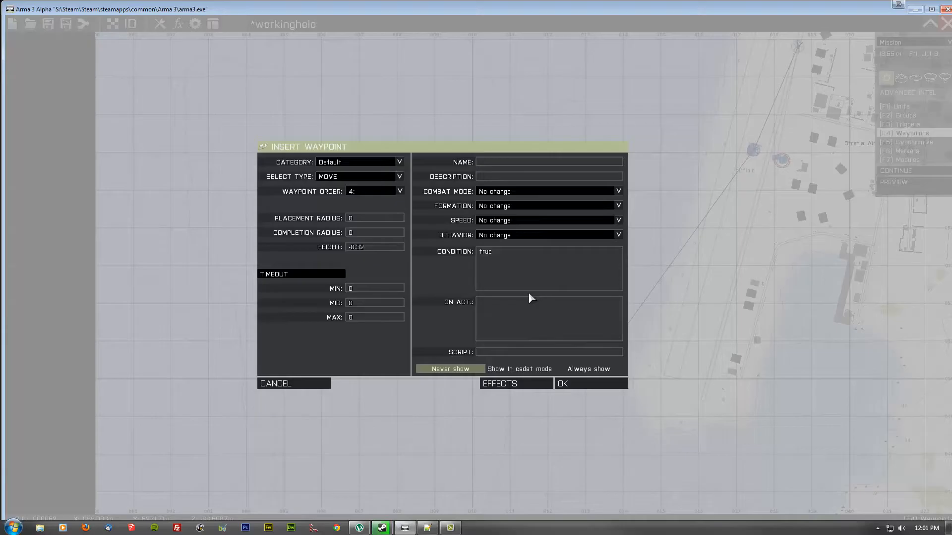
pyautogui.click(609, 386)
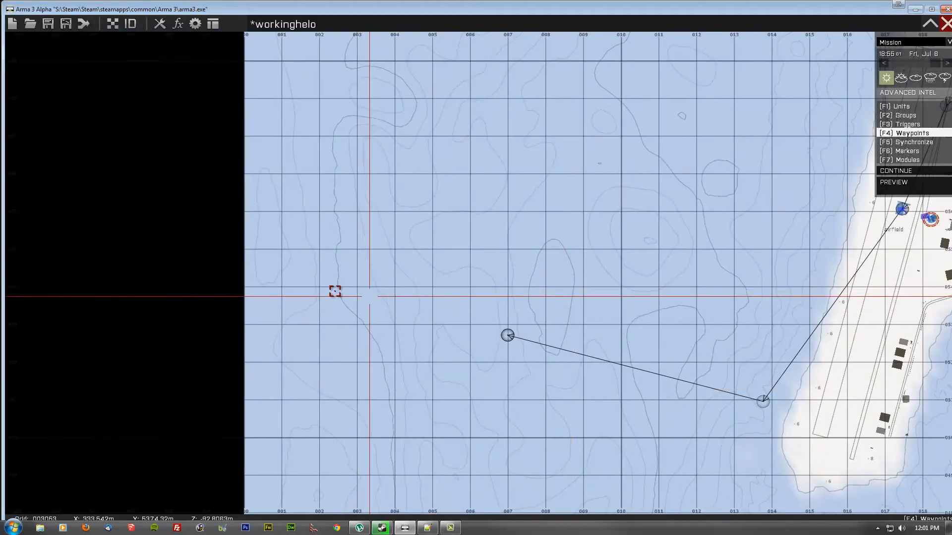
pyautogui.doubleClick(329, 289)
pyautogui.click(582, 382)
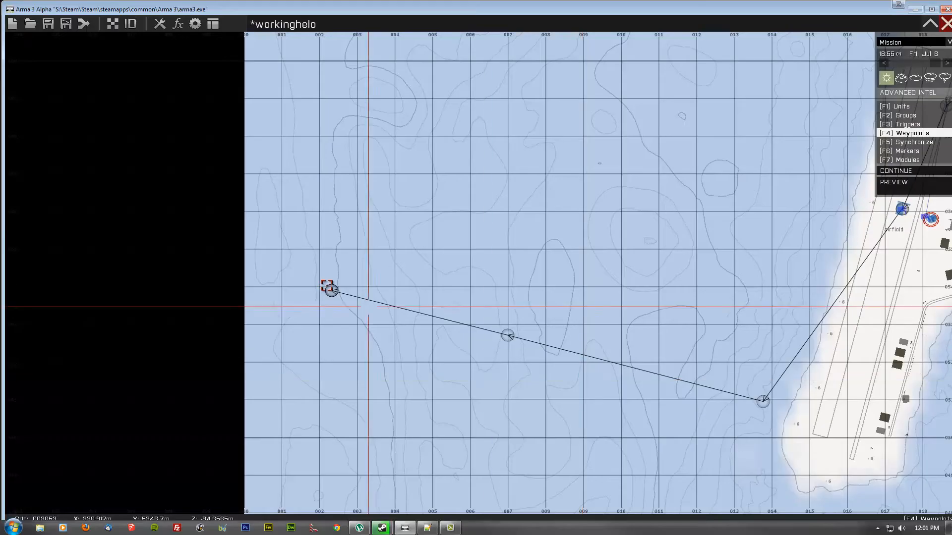
# Add a DISMISSED waypoint just past the last MOVE waypoint to end the helicopter's route.
pyautogui.doubleClick(314, 282)
pyautogui.click(353, 177)
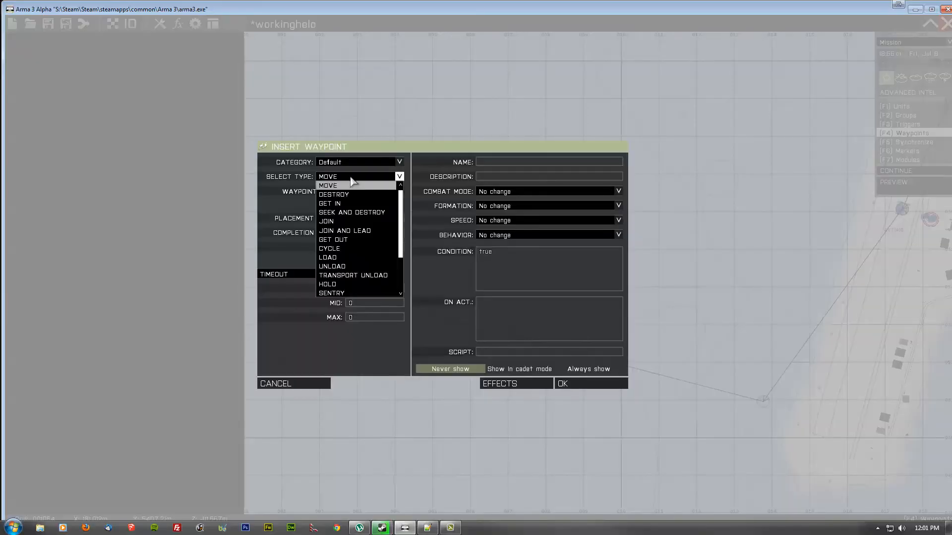
pyautogui.scroll(-2, 361, 270)
pyautogui.scroll(-3, 360, 277)
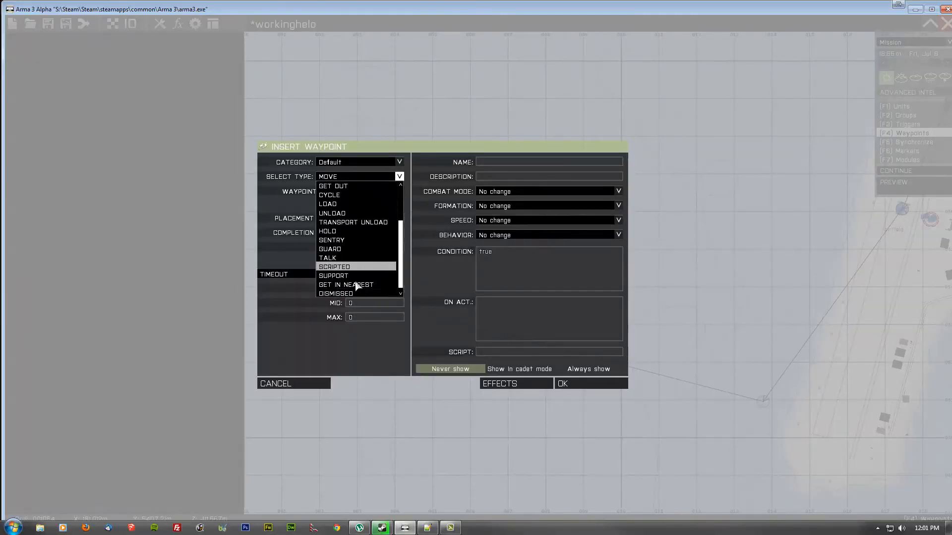
pyautogui.click(357, 292)
pyautogui.click(605, 385)
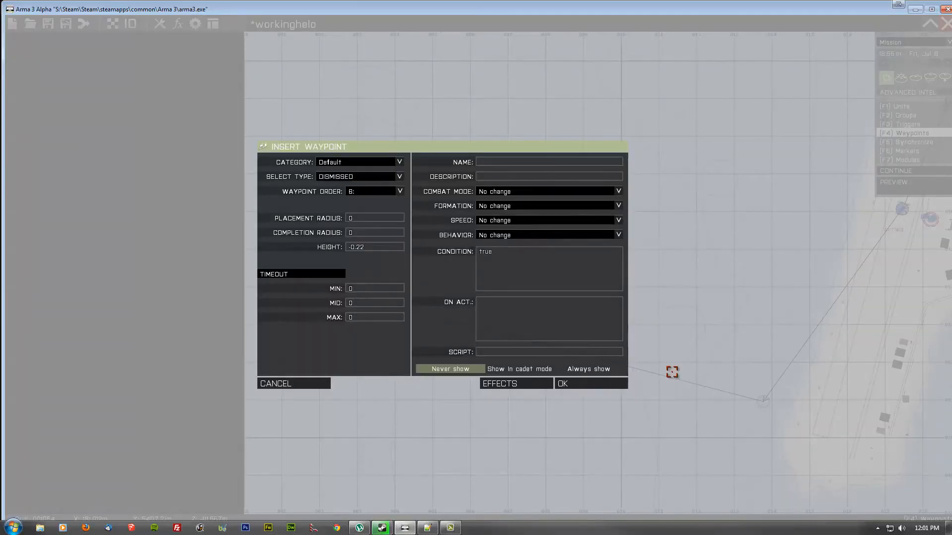
# Review the settings and On Act. code of the LOAD waypoint near the shore.
pyautogui.scroll(5, 535, 307)
pyautogui.scroll(2, 534, 350)
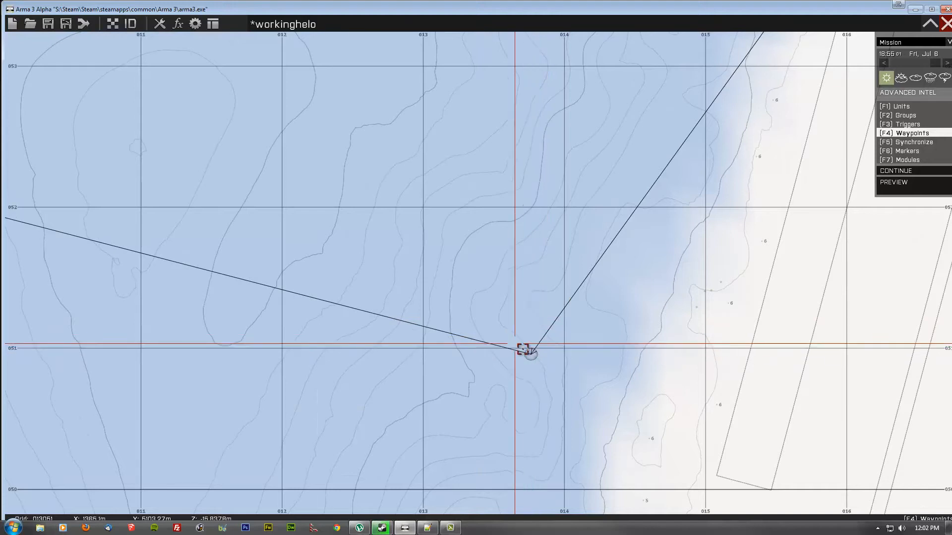
pyautogui.moveTo(542, 372); pyautogui.dragTo(669, 342, button='right')
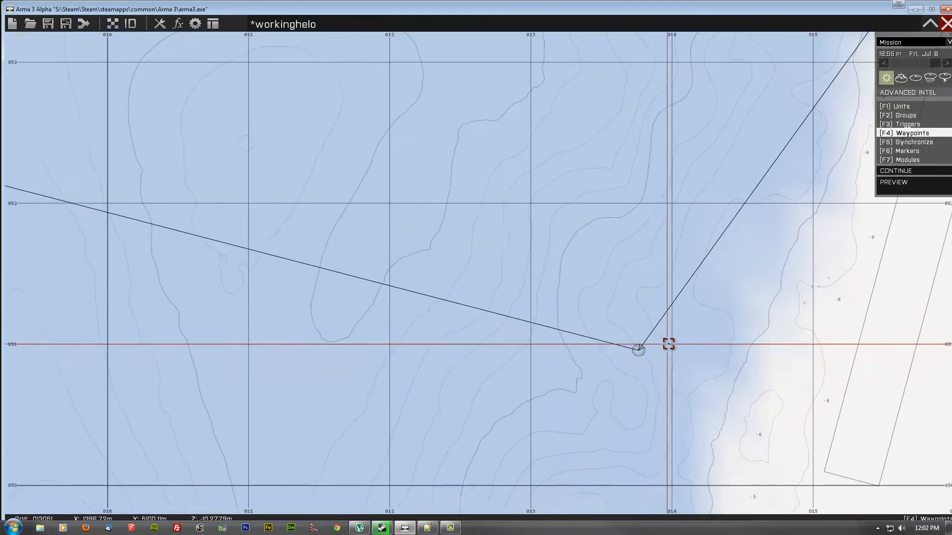
pyautogui.scroll(-2, 646, 344)
pyautogui.doubleClick(653, 343)
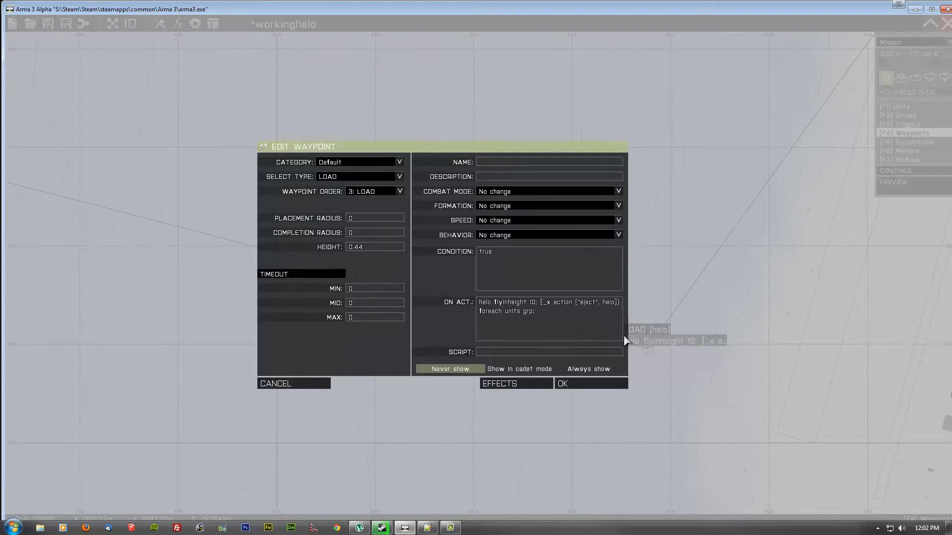
pyautogui.click(574, 383)
# Enter "helogrp = group this;" in the initialization of the MH-9 named helo and apply it.
pyautogui.scroll(-3, 491, 330)
pyautogui.scroll(6, 498, 290)
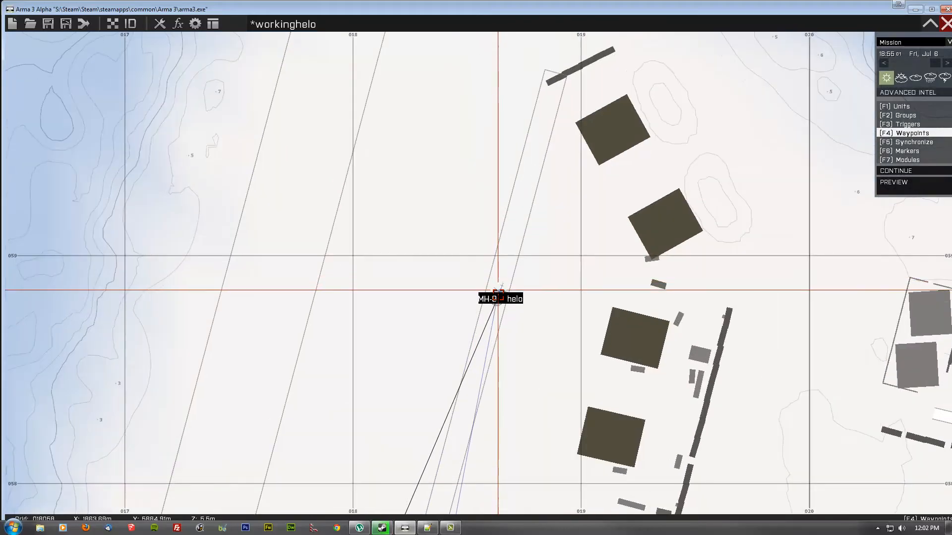
pyautogui.doubleClick(497, 295)
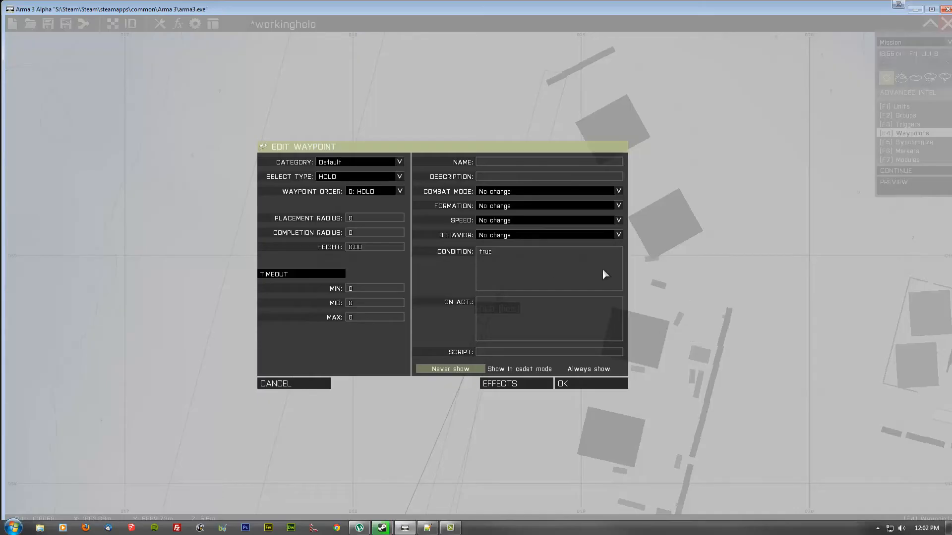
pyautogui.click(317, 384)
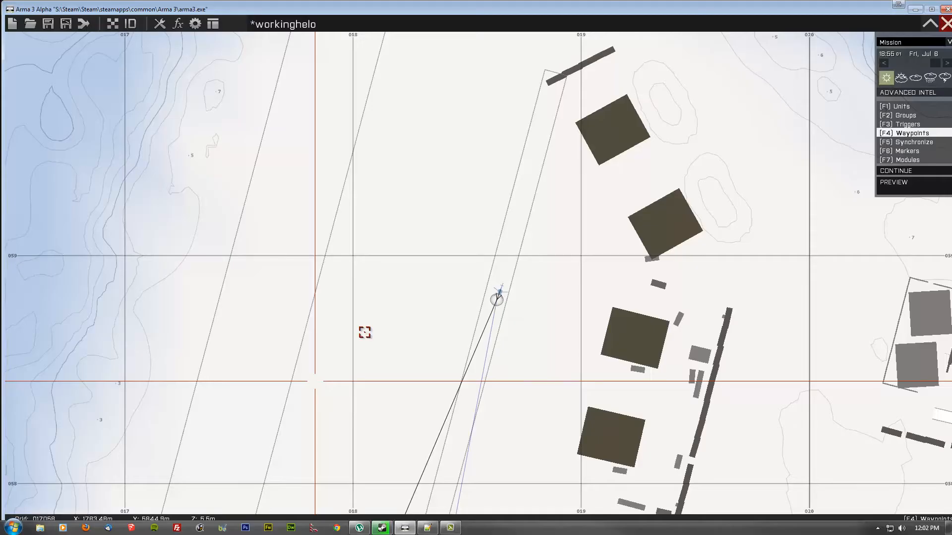
pyautogui.doubleClick(498, 289)
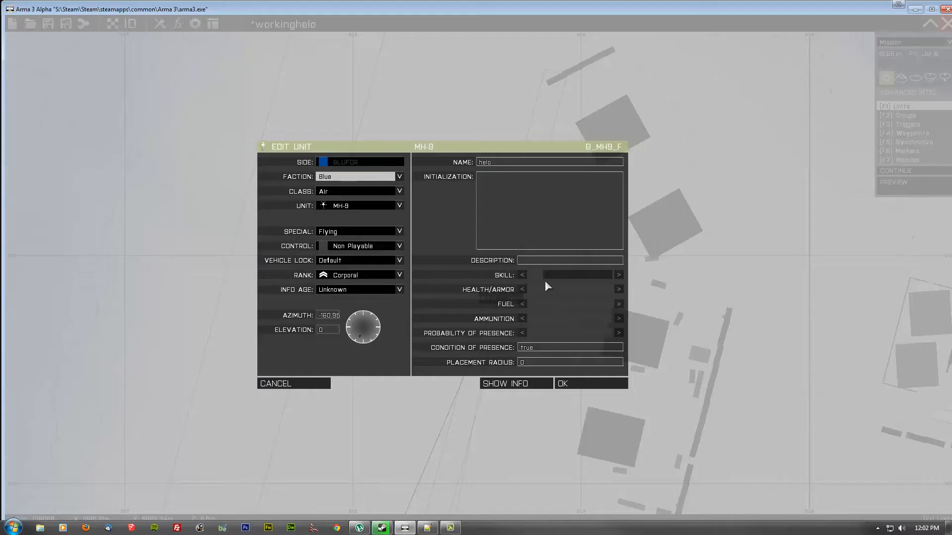
pyautogui.click(551, 215)
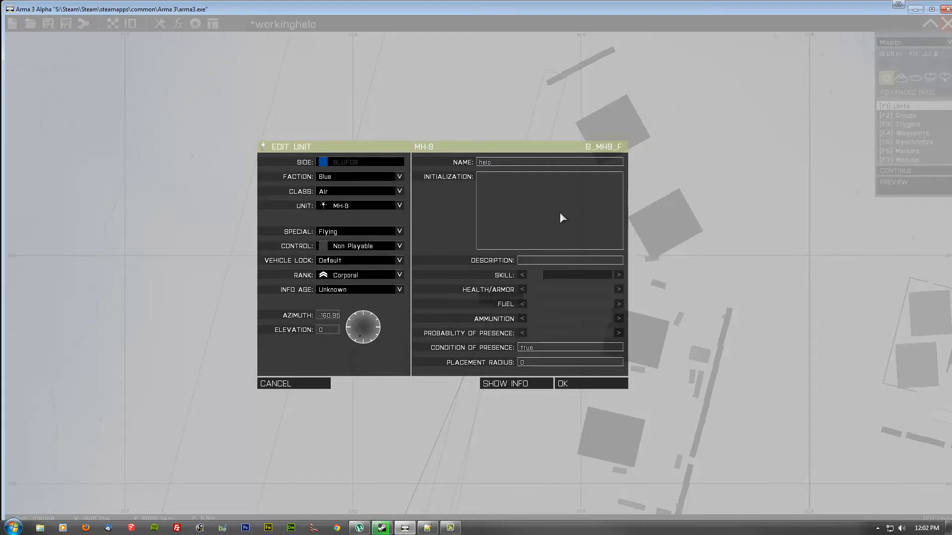
pyautogui.write('helogrp = groupth')
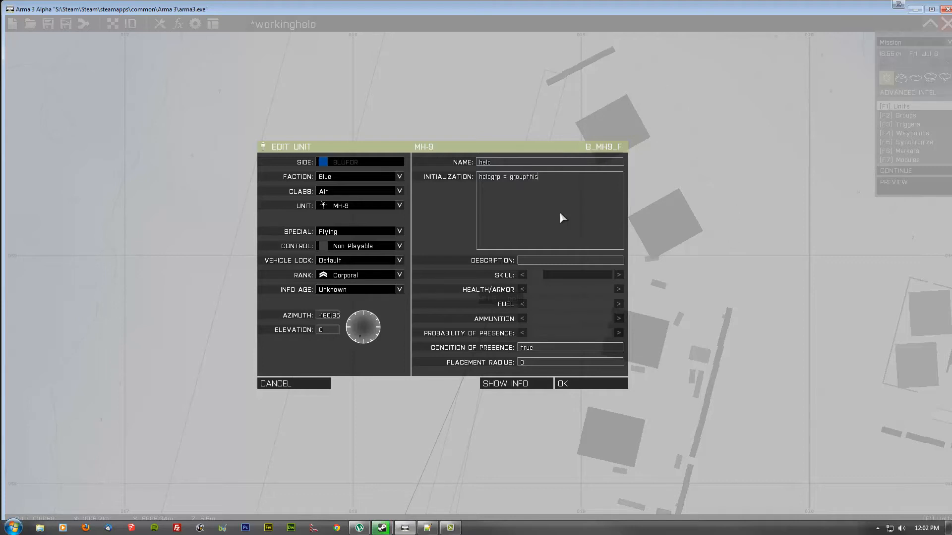
pyautogui.press('BackSpace')
pyautogui.write('this;')
pyautogui.click(593, 384)
# Check the waypoint order of the LOAD waypoint near the shore and of the second MOVE waypoint over the water.
pyautogui.scroll(-3, 538, 293)
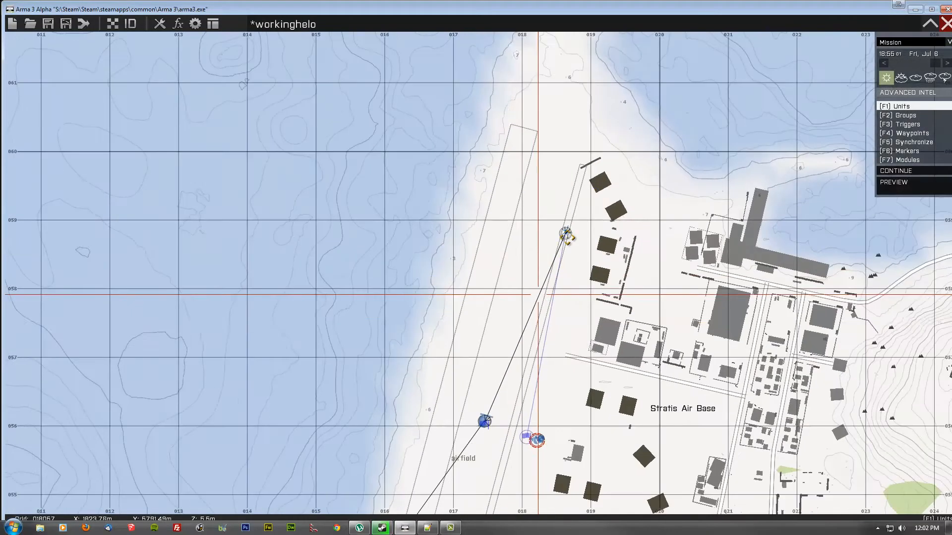
pyautogui.moveTo(568, 237); pyautogui.dragTo(645, 115, button='right')
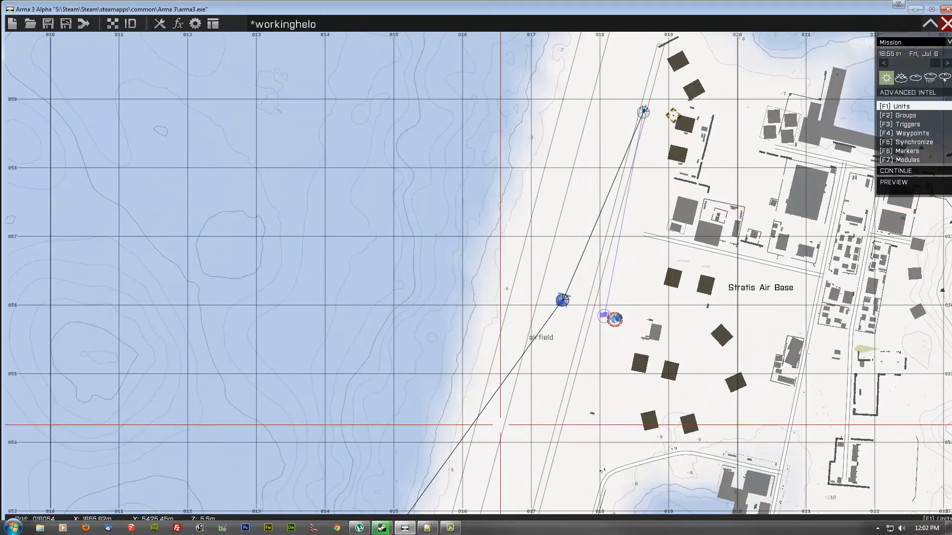
pyautogui.moveTo(520, 397); pyautogui.dragTo(665, 121, button='right')
pyautogui.moveTo(583, 275); pyautogui.dragTo(682, 270, button='right')
pyautogui.scroll(1, 540, 289)
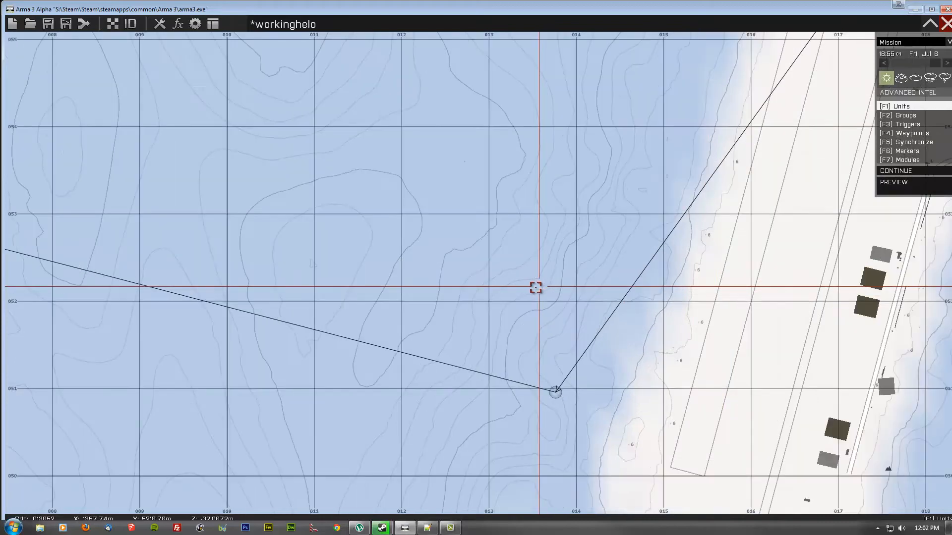
pyautogui.moveTo(483, 322); pyautogui.dragTo(731, 340, button='right')
pyautogui.moveTo(488, 240); pyautogui.dragTo(564, 272, button='right')
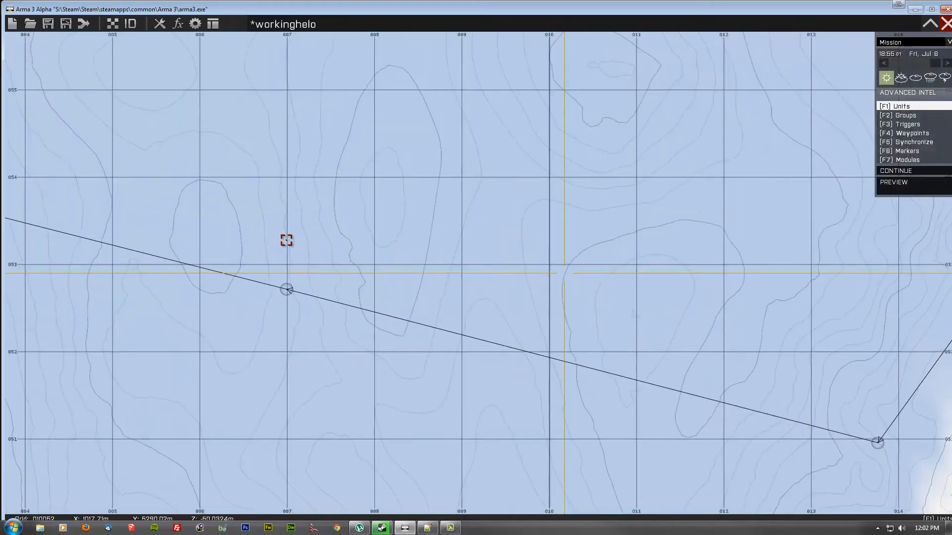
pyautogui.scroll(-1, 287, 240)
pyautogui.moveTo(533, 307); pyautogui.dragTo(507, 310, button='right')
pyautogui.doubleClick(629, 368)
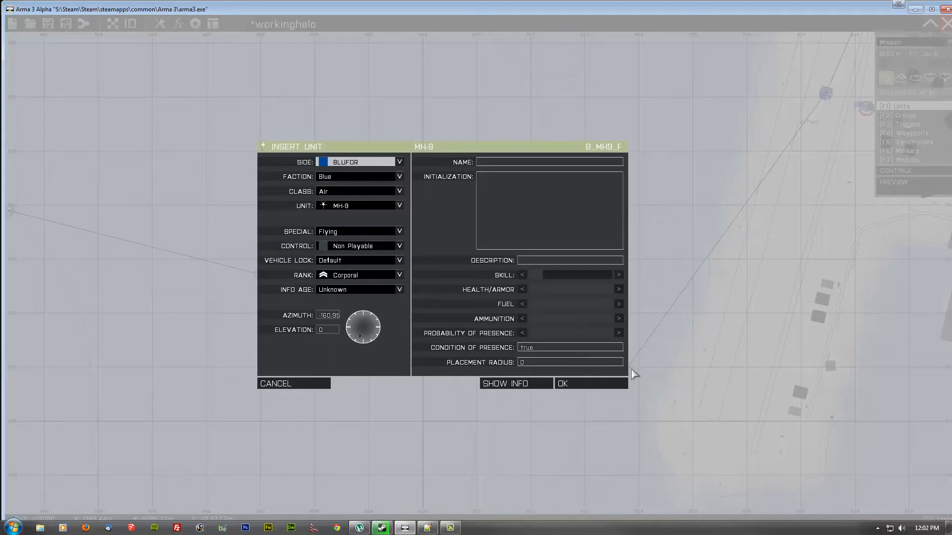
pyautogui.click(321, 382)
pyautogui.moveTo(515, 342); pyautogui.dragTo(623, 383, button='right')
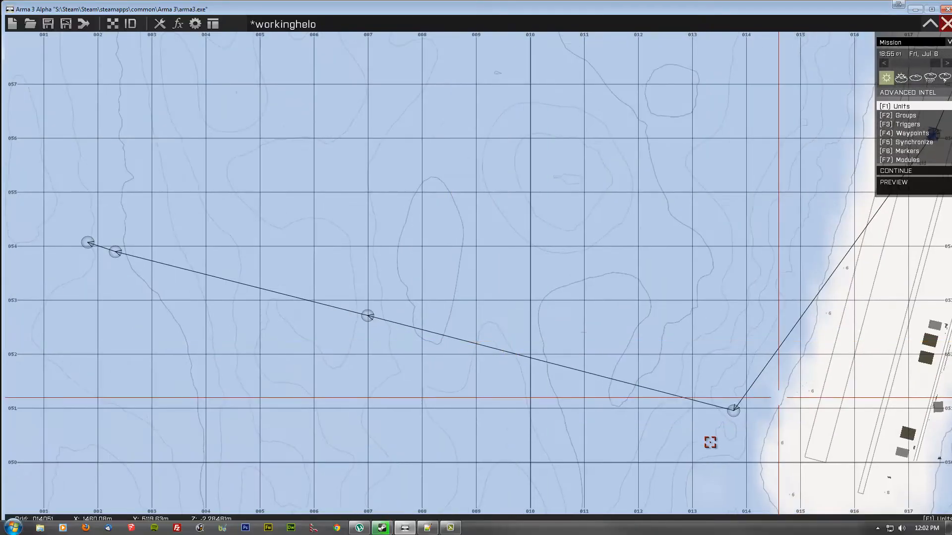
pyautogui.doubleClick(727, 410)
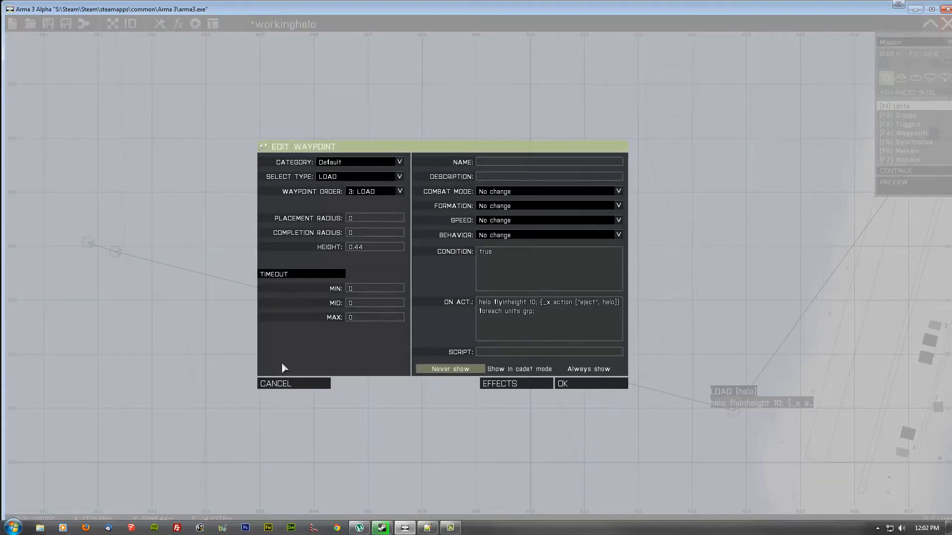
pyautogui.click(289, 384)
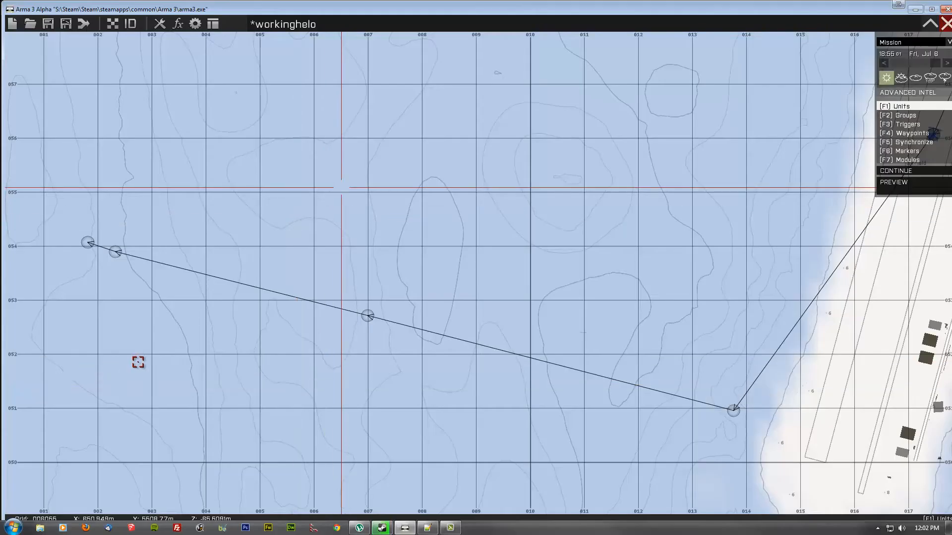
pyautogui.doubleClick(120, 257)
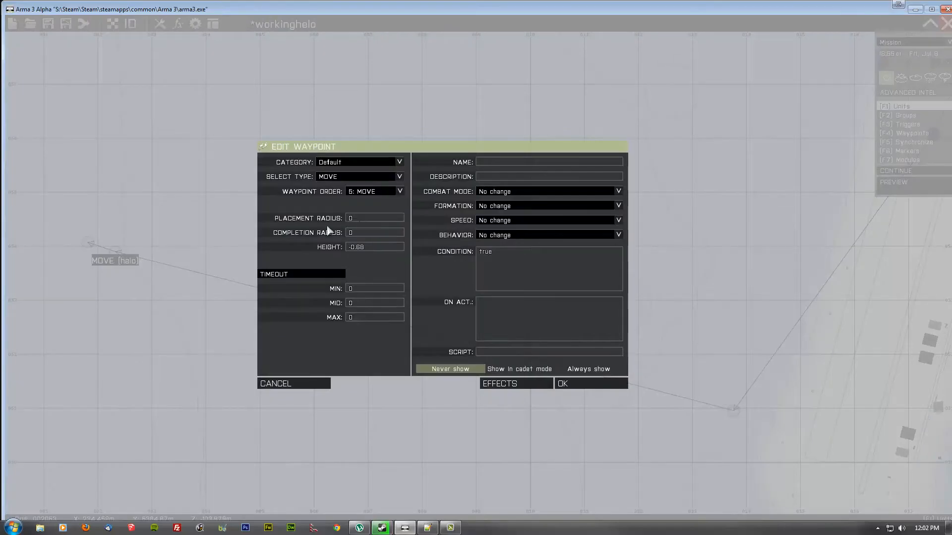
pyautogui.click(295, 384)
# Append "helogrp setcurrentwaypoint [helogrp, 5];" to the On Act. code of the LOAD waypoint near the shore and apply it.
pyautogui.doubleClick(730, 408)
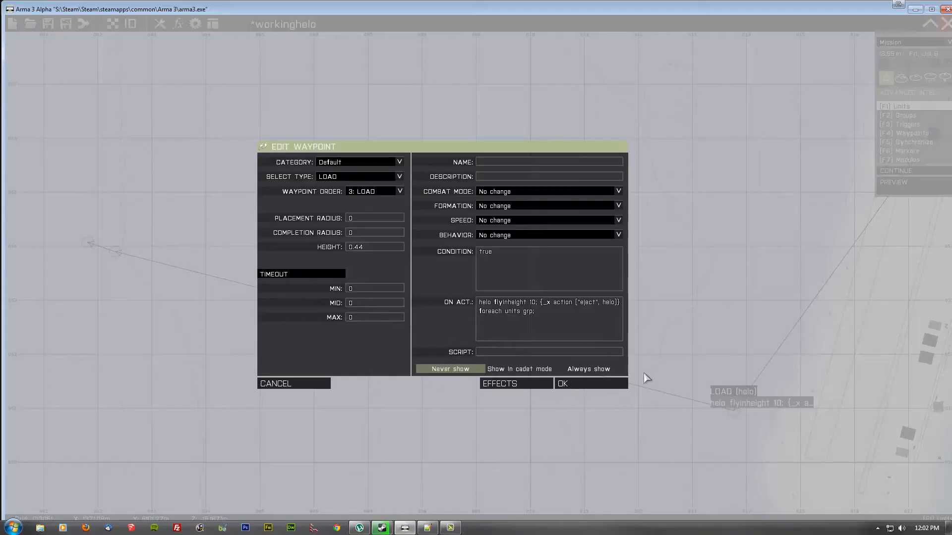
pyautogui.click(562, 318)
pyautogui.write('this set')
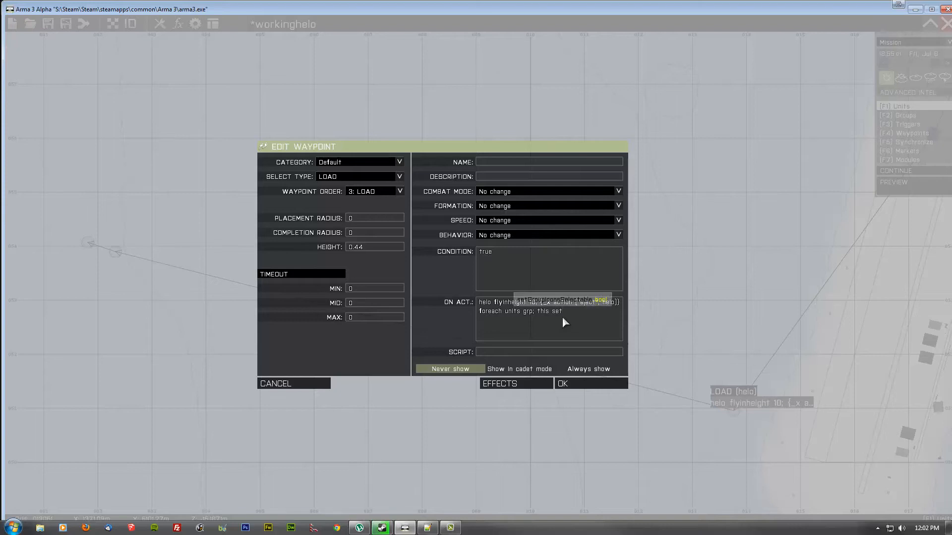
pyautogui.press('BackSpace')
pyautogui.press('BackSpace')
pyautogui.press('BackSpace')
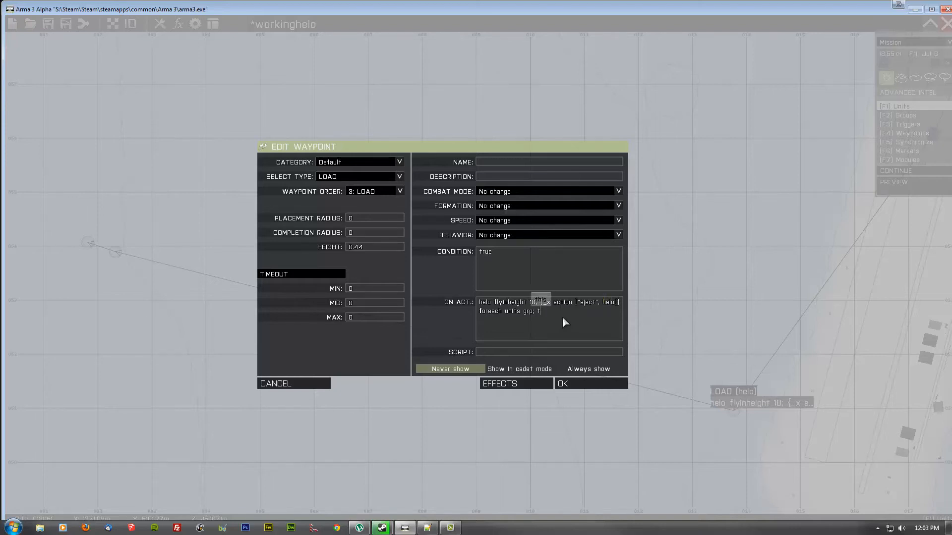
pyautogui.press('BackSpace')
pyautogui.write('helogrp setcurren')
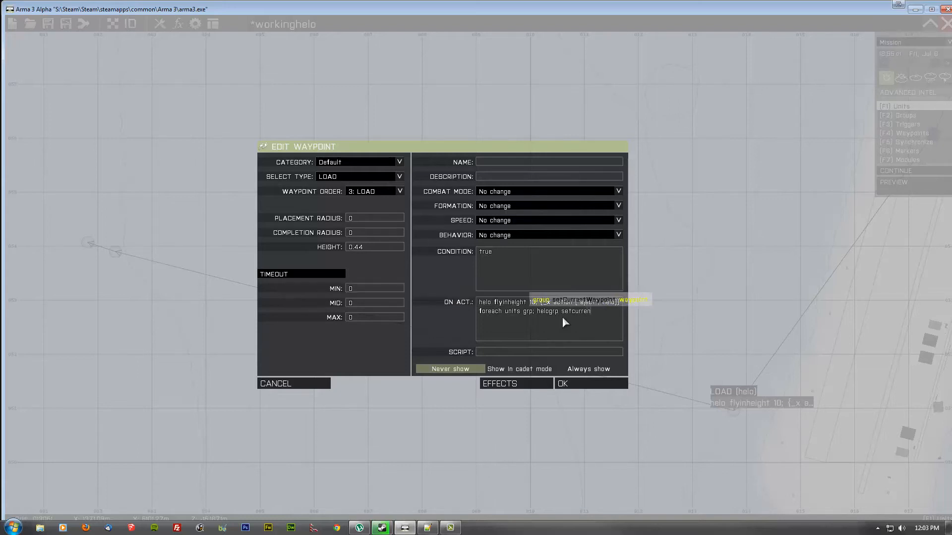
pyautogui.write('twaypoin')
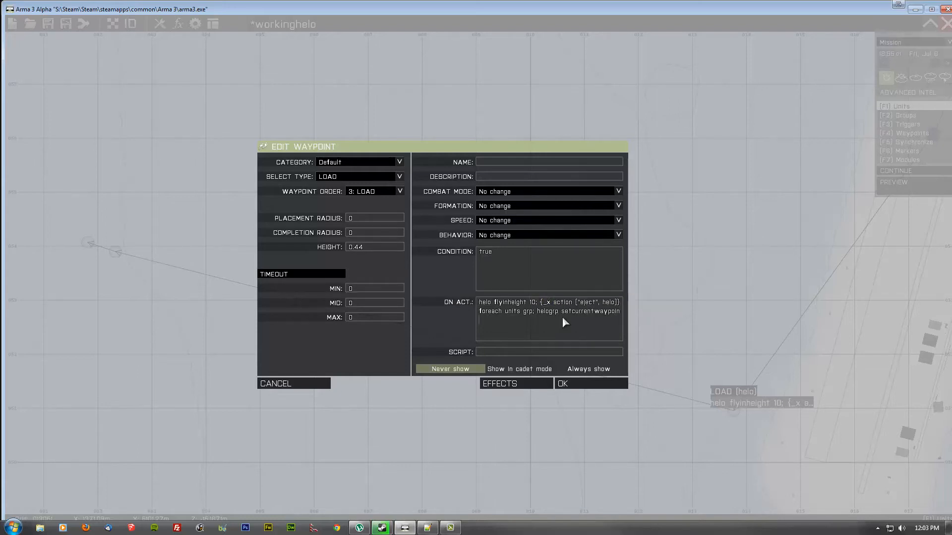
pyautogui.write('t')
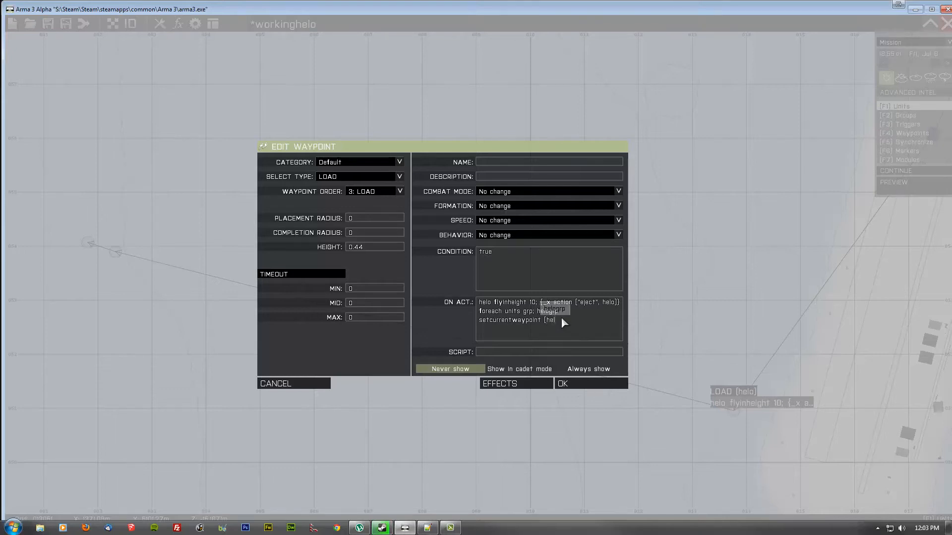
pyautogui.write('ogrp, 5];')
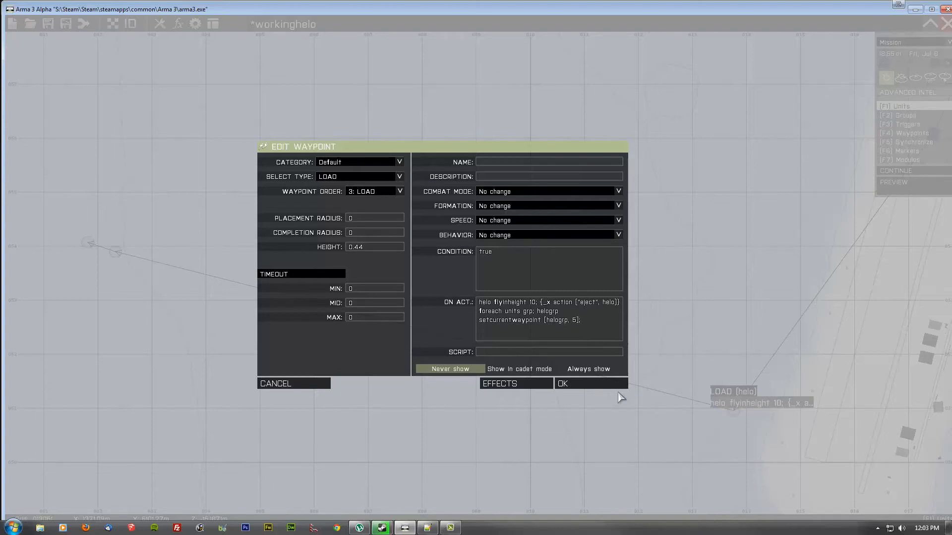
pyautogui.click(597, 386)
# Insert a new trigger at the LOAD waypoint near the shore and set both of its axes to 100.
pyautogui.scroll(-1, 574, 357)
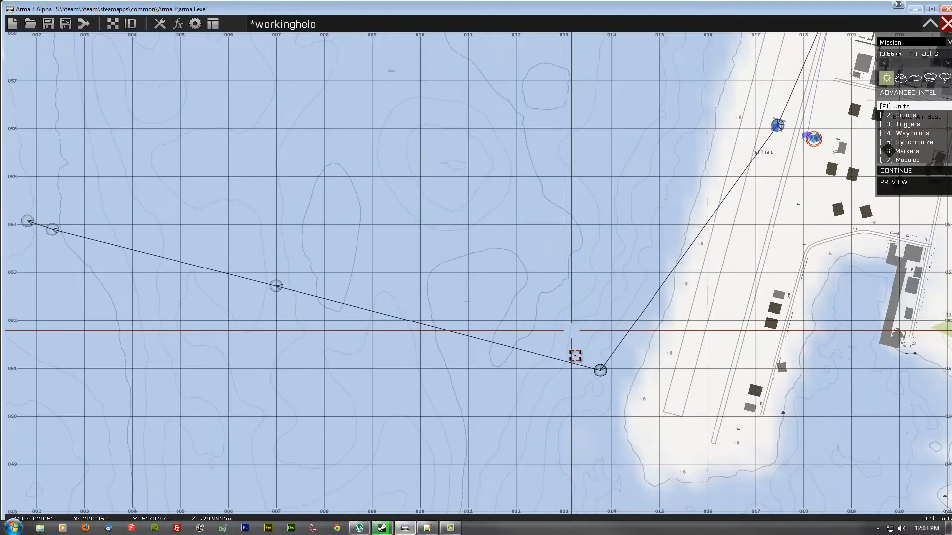
pyautogui.scroll(2, 620, 361)
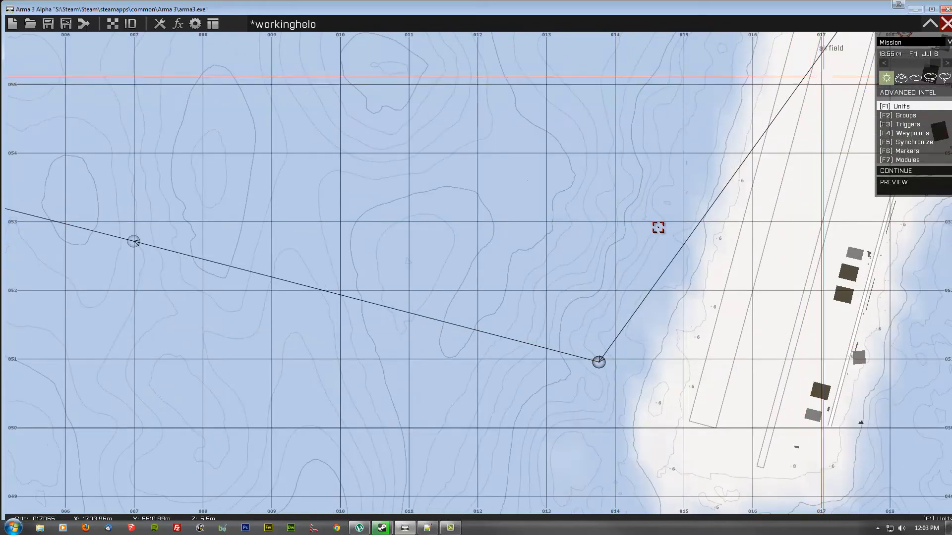
pyautogui.moveTo(766, 141); pyautogui.dragTo(690, 172, button='right')
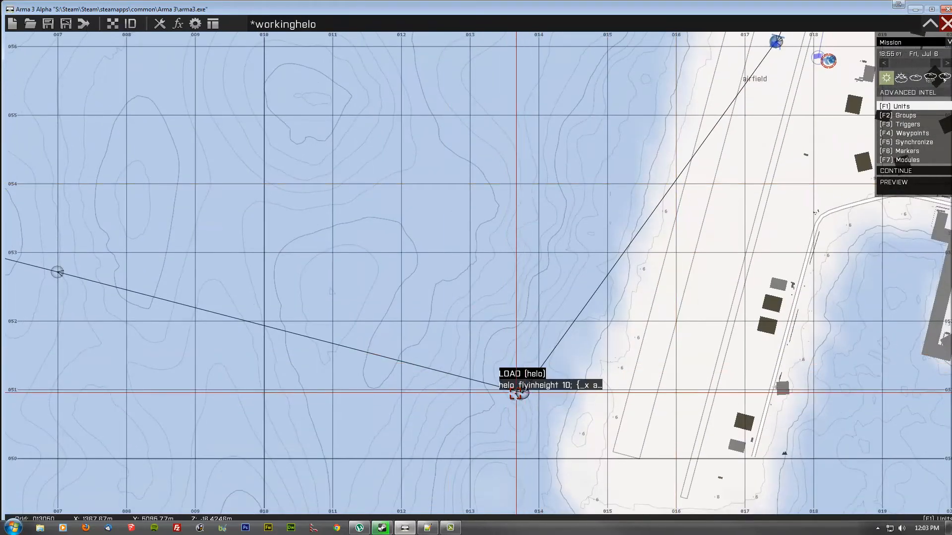
pyautogui.scroll(2, 519, 392)
pyautogui.scroll(4, 527, 365)
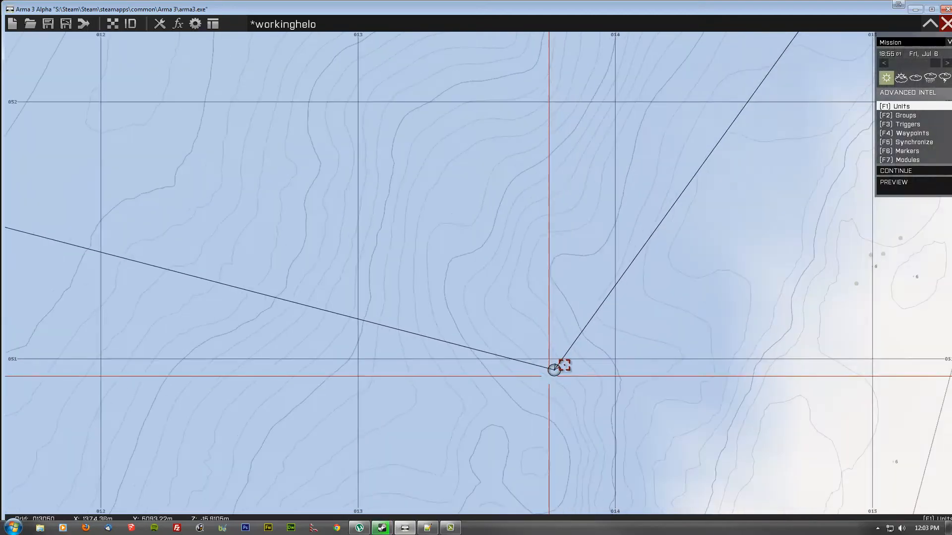
pyautogui.scroll(1, 550, 373)
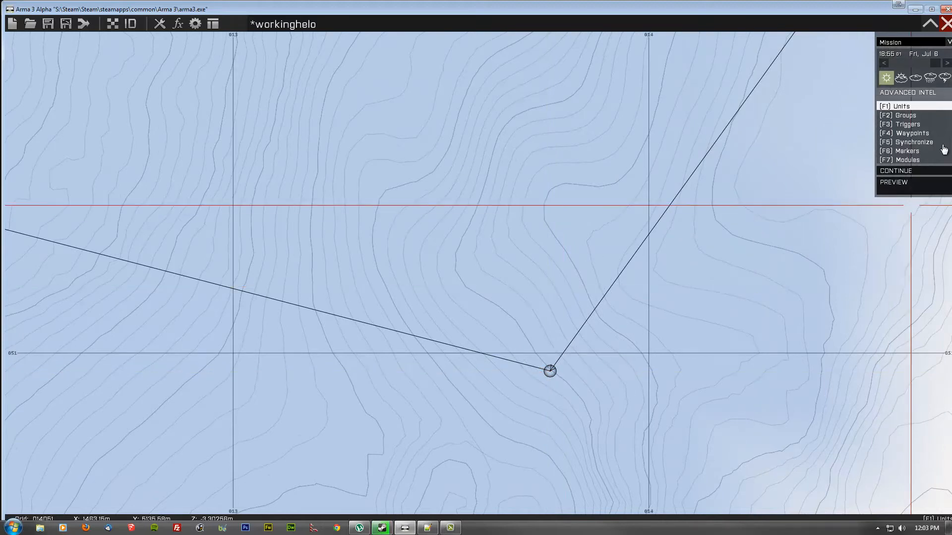
pyautogui.press('F3')
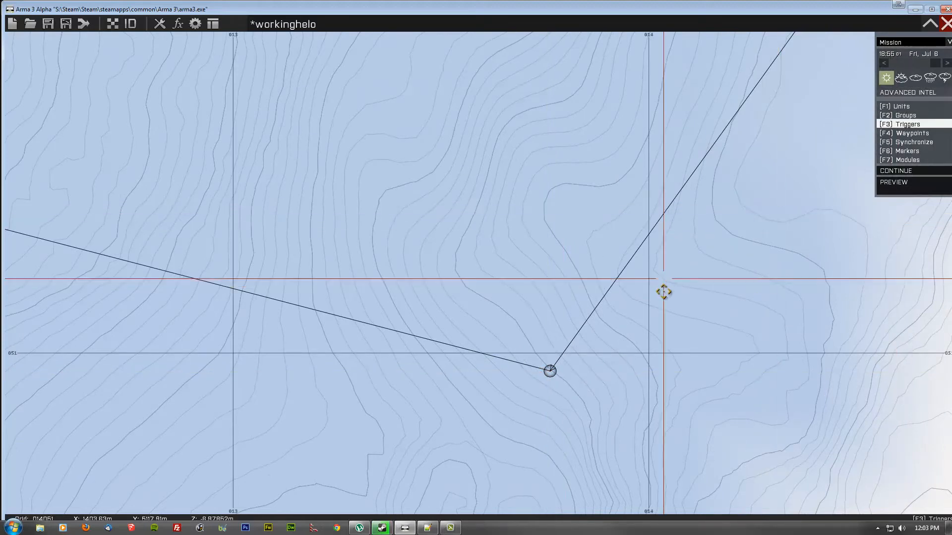
pyautogui.doubleClick(556, 389)
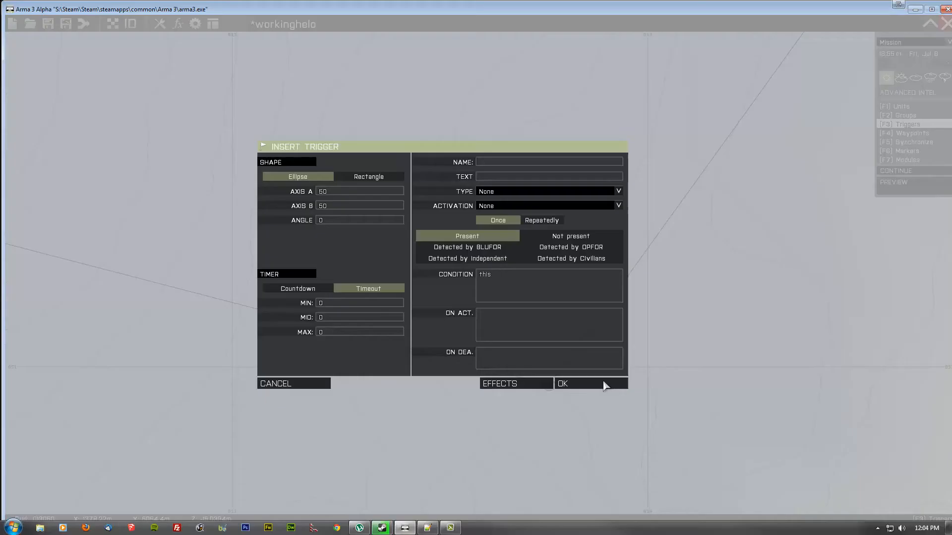
pyautogui.doubleClick(362, 191)
pyautogui.write('100')
pyautogui.press('Tab')
# Set the new trigger to activate repeatedly when BLUFOR is present.
pyautogui.click(515, 207)
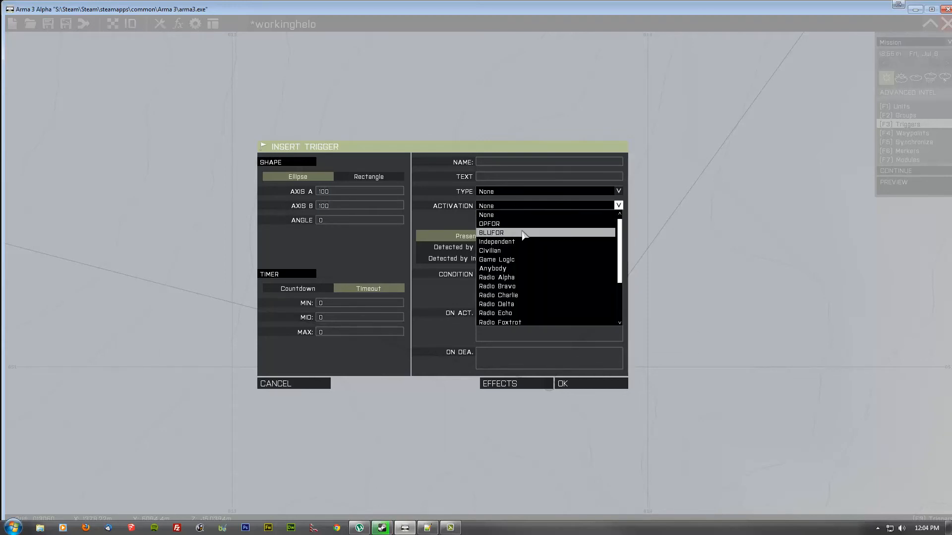
pyautogui.click(522, 232)
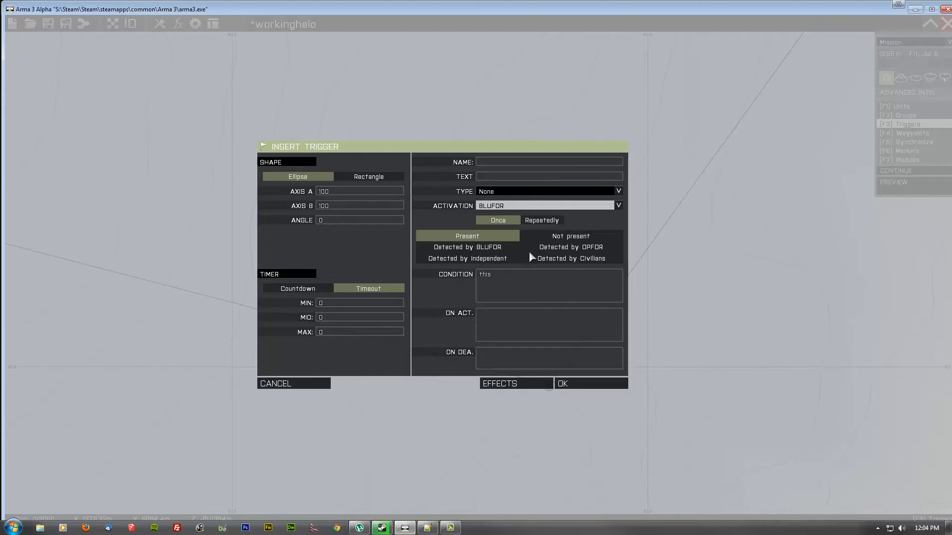
pyautogui.click(545, 220)
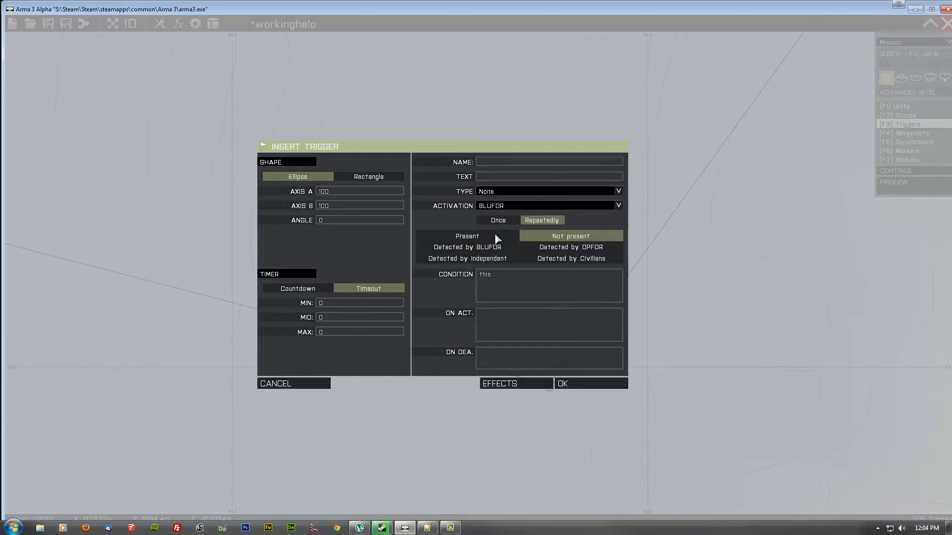
# Enter "unit1 allowdamage false;" as the new trigger's On Act. code.
pyautogui.click(554, 335)
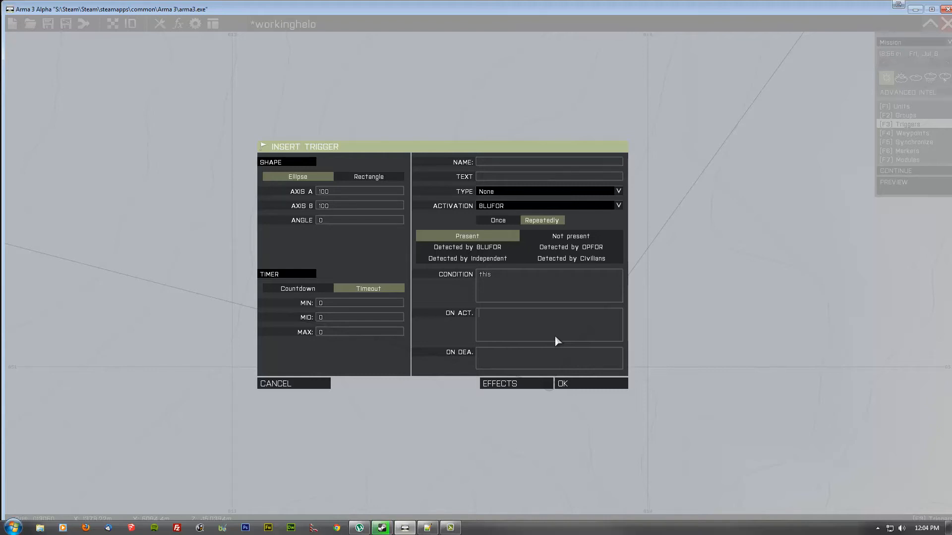
pyautogui.write('allow')
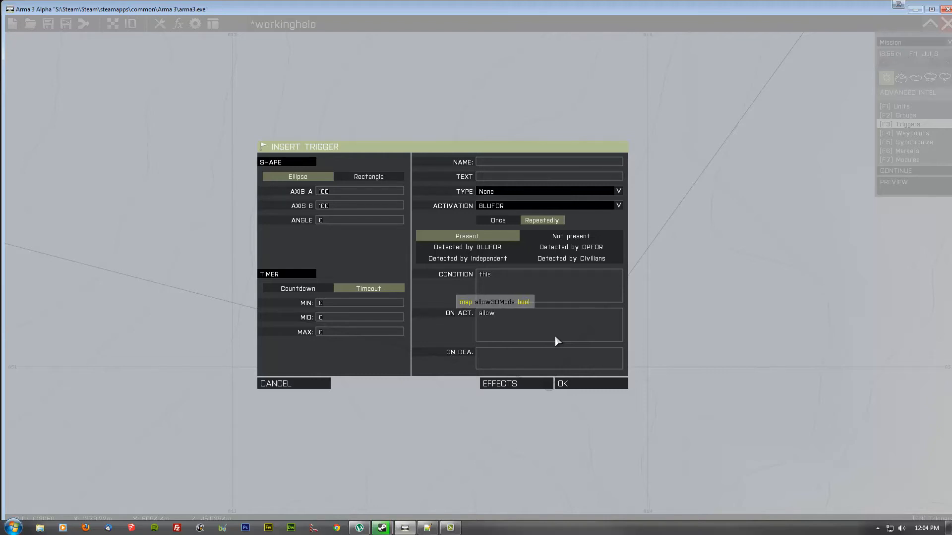
pyautogui.press('BackSpace')
pyautogui.press('BackSpace')
pyautogui.press('BackSpace')
pyautogui.press('BackSpace')
pyautogui.press('BackSpace')
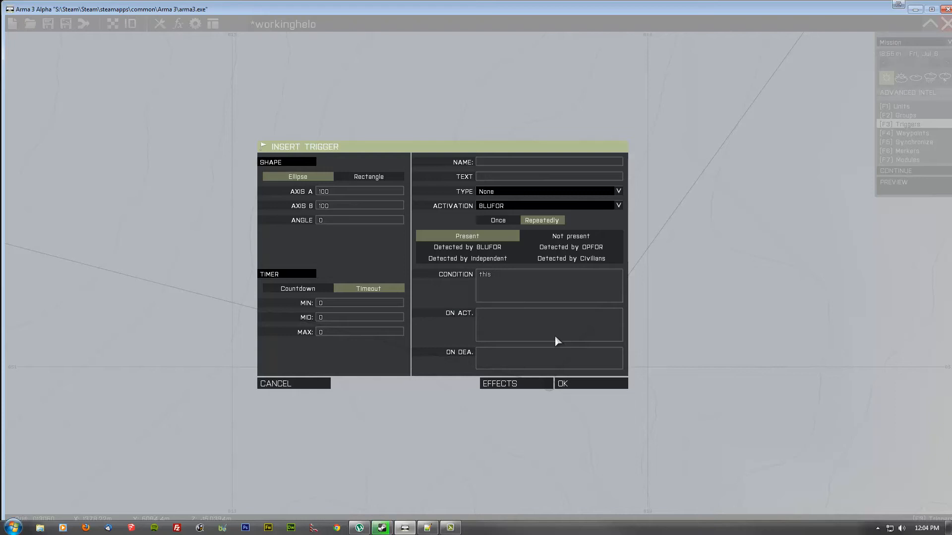
pyautogui.write('this allow')
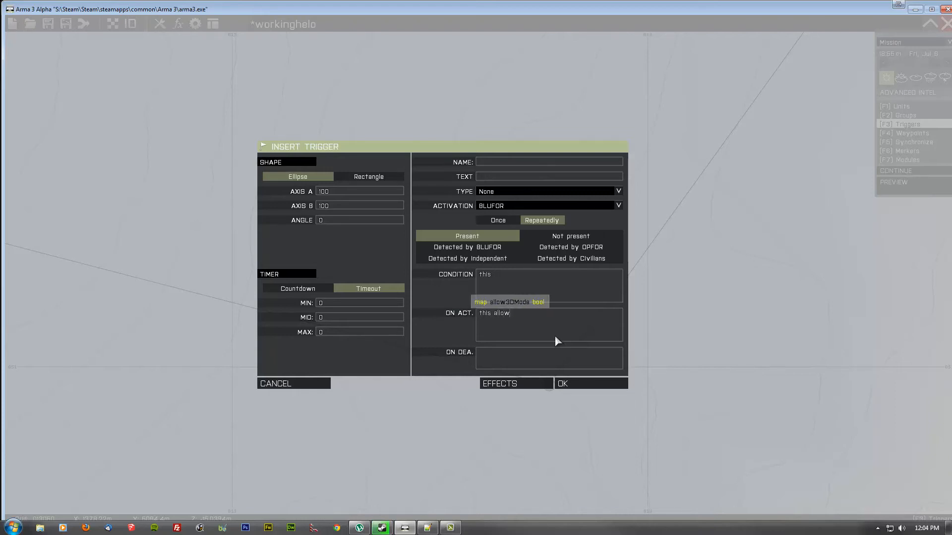
pyautogui.write('damage')
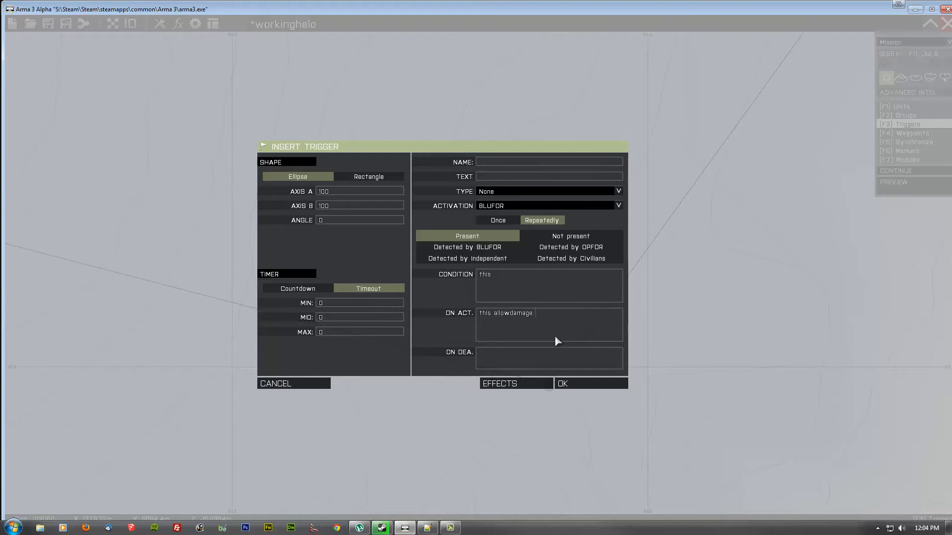
pyautogui.write(' fals')
pyautogui.moveTo(492, 314); pyautogui.dragTo(457, 320)
pyautogui.write('unit1')
# Duplicate the allowdamage statement in On Act. for unit2 and unit3, and confirm the trigger.
pyautogui.moveTo(579, 323); pyautogui.dragTo(493, 318)
pyautogui.hotkey('ctrl', 'c')
pyautogui.hotkey('ctrl', 'v')
pyautogui.hotkey('ctrl', 'v')
pyautogui.hotkey('ctrl', 'v')
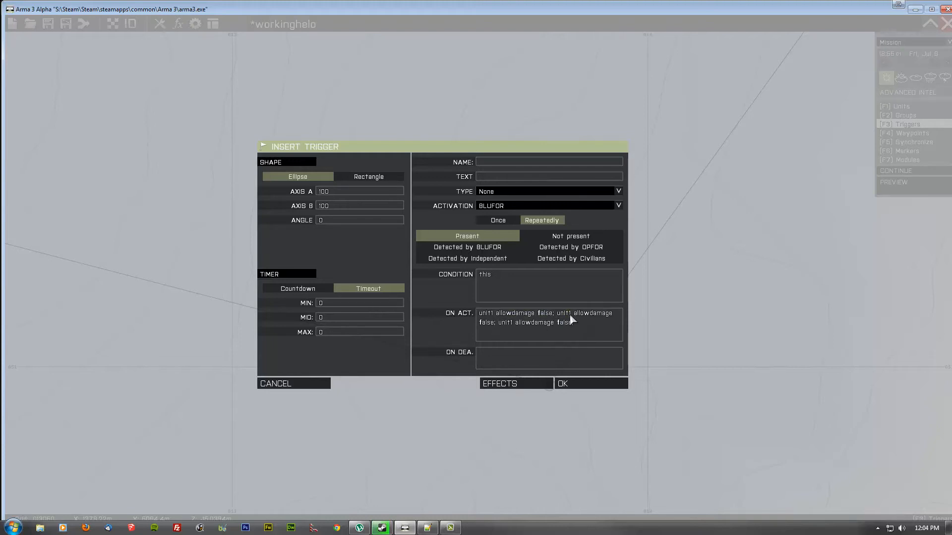
pyautogui.click(572, 314)
pyautogui.press('BackSpace')
pyautogui.write('2')
pyautogui.click(513, 323)
pyautogui.press('BackSpace')
pyautogui.write('2')
pyautogui.press('BackSpace')
pyautogui.write('4')
pyautogui.press('BackSpace')
pyautogui.write('3')
pyautogui.click(568, 382)
# Move the trigger slightly northwest of the LOAD waypoint and change its shape to Rectangle.
pyautogui.scroll(-5, 626, 377)
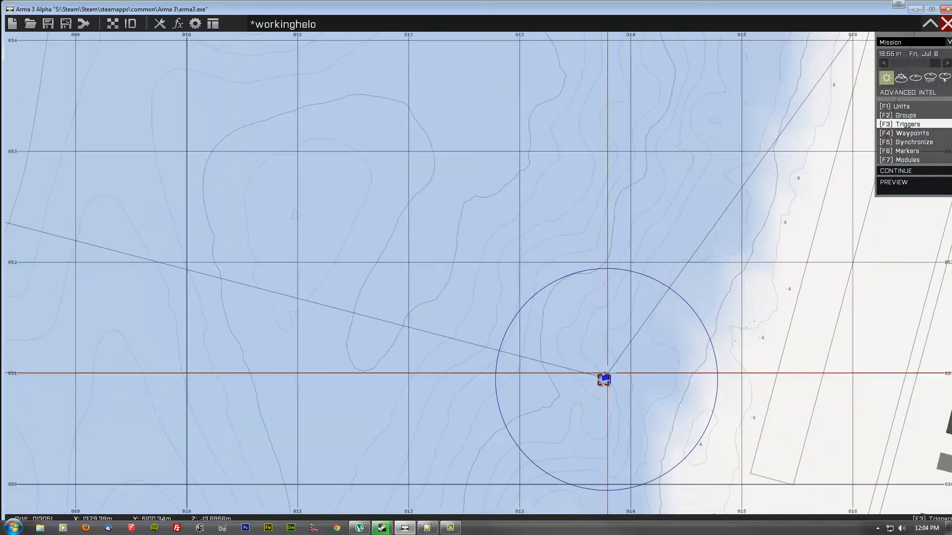
pyautogui.moveTo(607, 374)
pyautogui.mouseDown()
pyautogui.moveTo(582, 372)
pyautogui.moveTo(579, 360)
pyautogui.mouseUp()
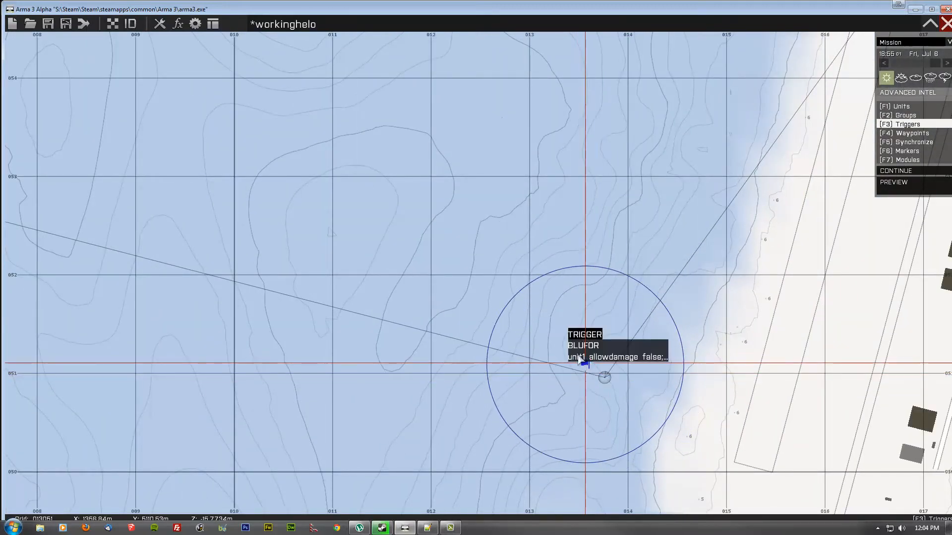
pyautogui.doubleClick(580, 360)
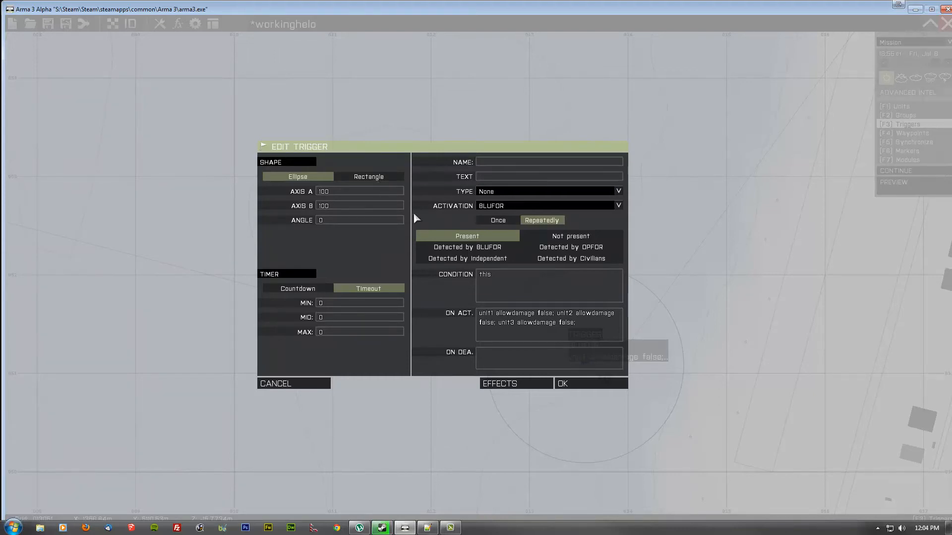
pyautogui.click(369, 176)
pyautogui.click(576, 385)
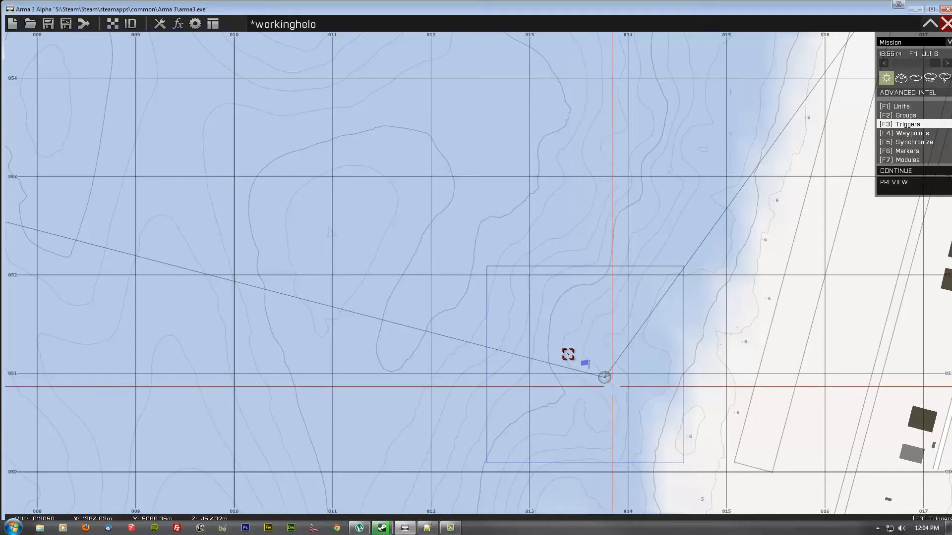
pyautogui.moveTo(638, 211); pyautogui.dragTo(627, 182, button='right')
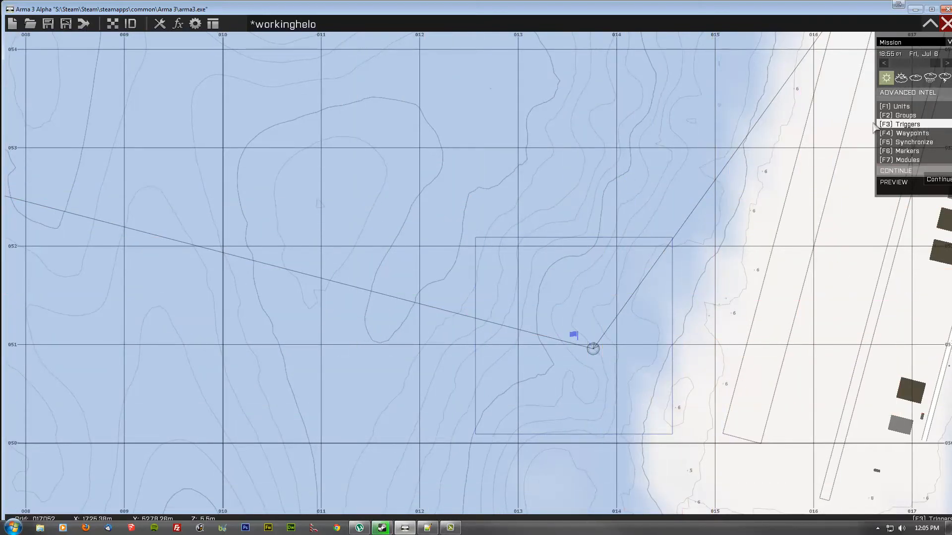
pyautogui.doubleClick(617, 247)
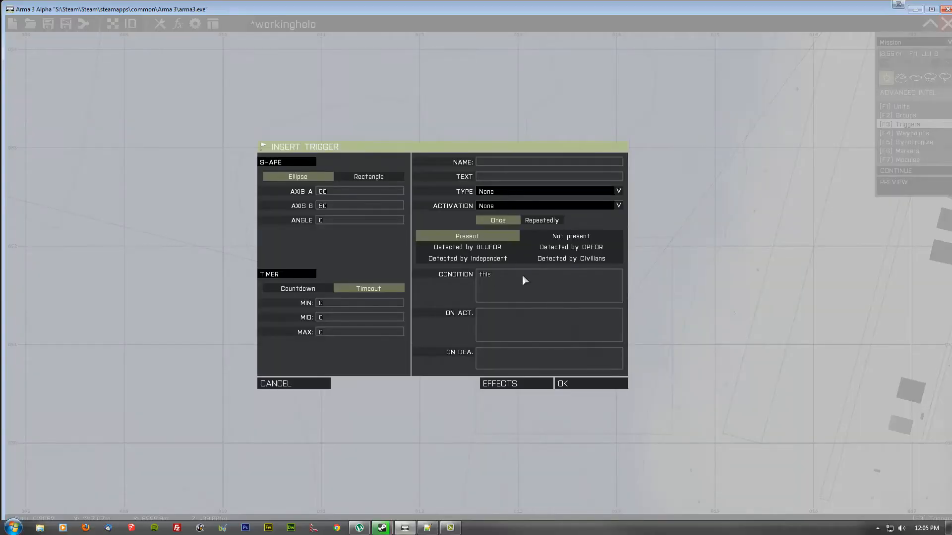
pyautogui.press('Escape')
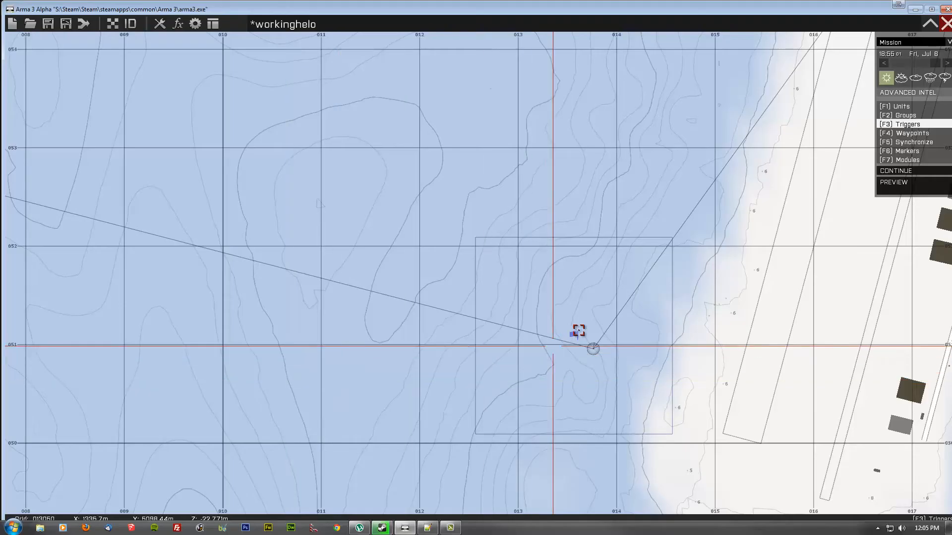
# Copy the full On Act. code of the rectangular BLUFOR trigger and close its settings.
pyautogui.doubleClick(576, 337)
pyautogui.hotkey('ctrl', 'a')
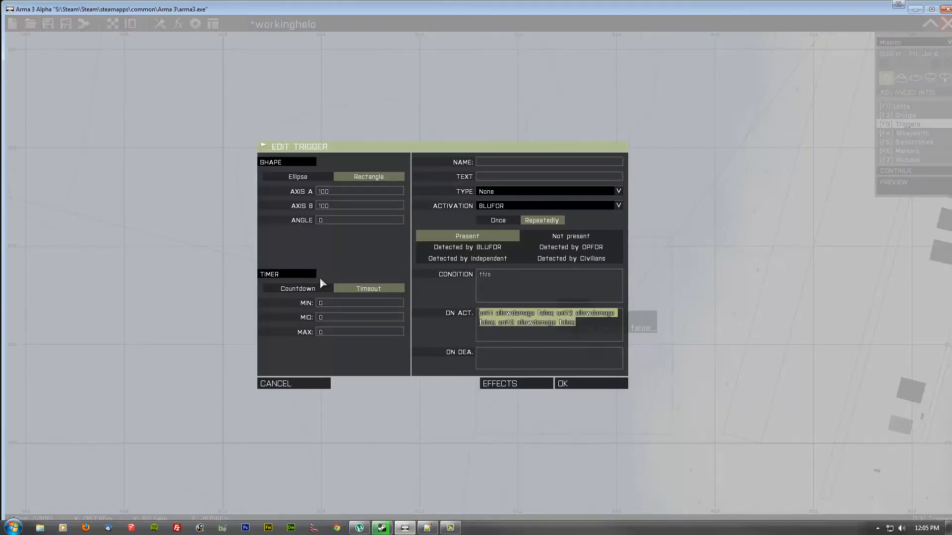
pyautogui.click(564, 383)
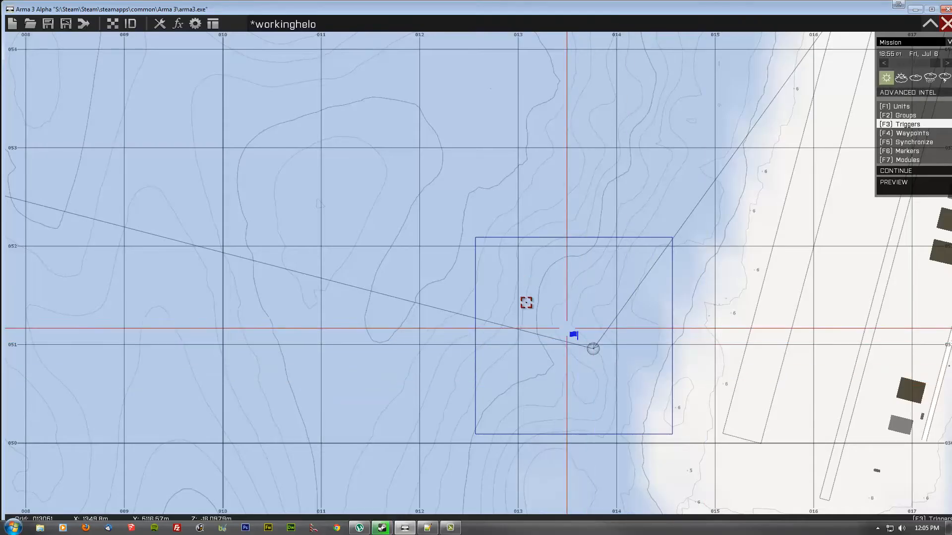
# Start a new trigger just north of the large rectangular trigger with axis A 2, axis B 100, BLUFOR activation, and Repeatedly.
pyautogui.doubleClick(540, 219)
pyautogui.press('Tab')
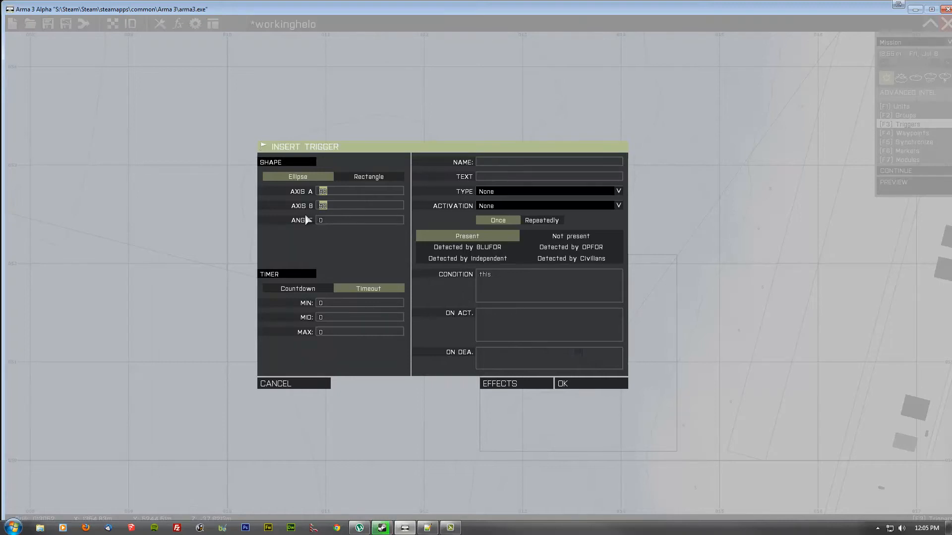
pyautogui.moveTo(318, 192); pyautogui.dragTo(363, 207)
pyautogui.write('1000')
pyautogui.click(507, 205)
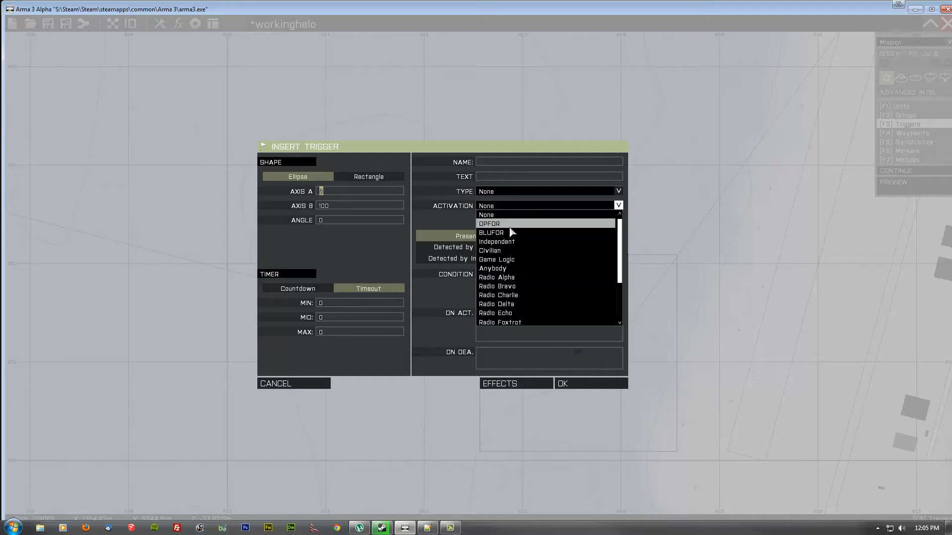
pyautogui.click(502, 233)
pyautogui.click(545, 221)
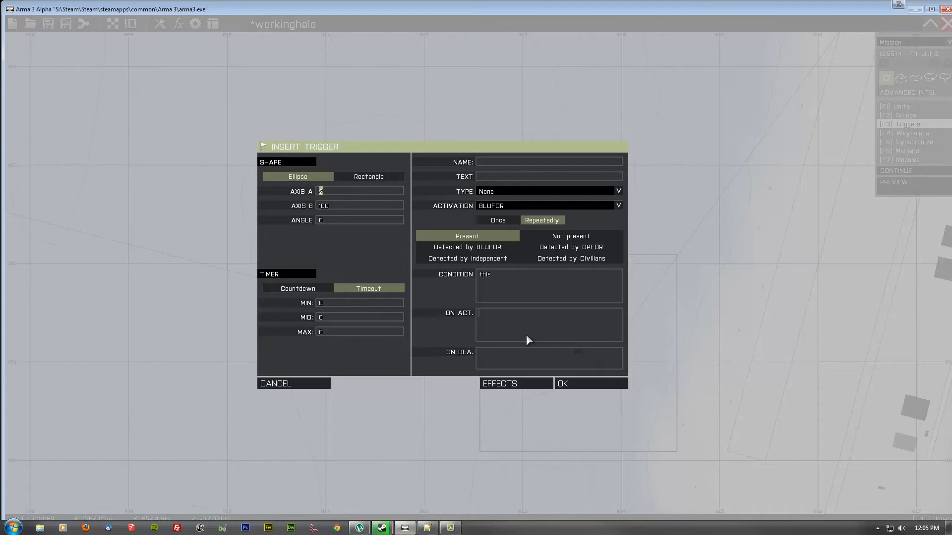
# Enter "unit1 allowdamage true;" as the trigger's On Act. code and append several copies of the statement.
pyautogui.write('unit1 allowdamage true;')
pyautogui.hotkey('ctrl', 'a')
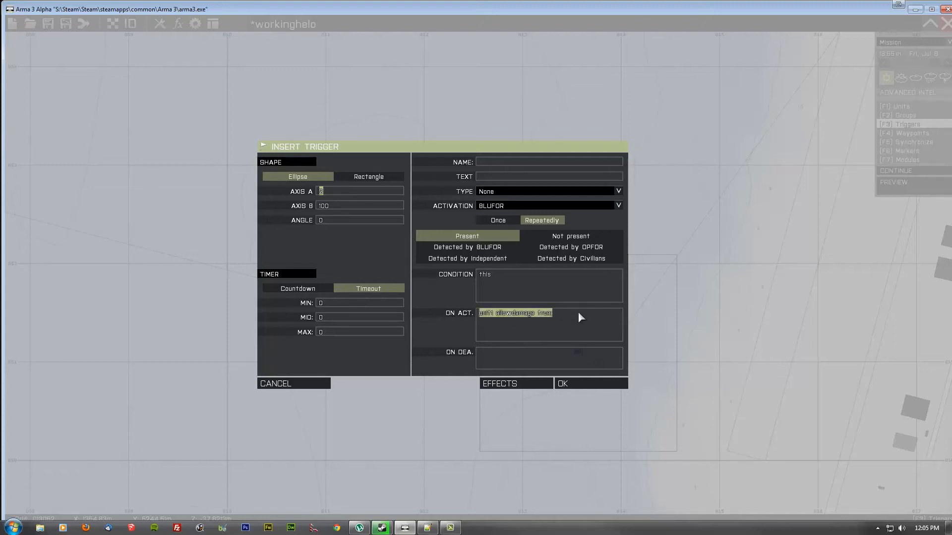
pyautogui.hotkey('ctrl', 'c')
pyautogui.click(579, 312)
pyautogui.hotkey('ctrl', 'v')
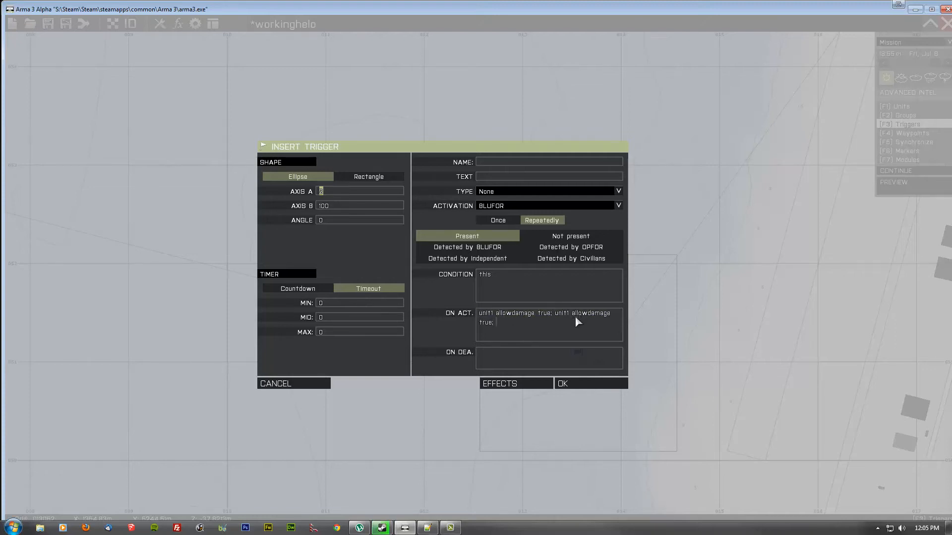
pyautogui.hotkey('ctrl', 'v')
pyautogui.hotkey('ctrl', 'v')
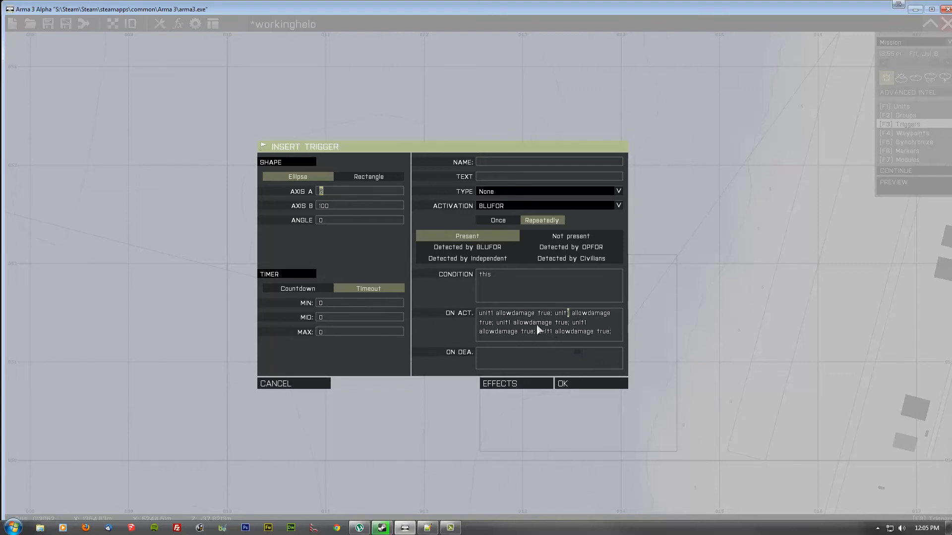
# Change the copied allowdamage statements to unit2 and unit3, delete the surplus copy, and confirm the trigger.
pyautogui.press('BackSpace')
pyautogui.write('2')
pyautogui.press('BackSpace')
pyautogui.write('3')
pyautogui.moveTo(612, 332); pyautogui.dragTo(575, 322)
pyautogui.press('BackSpace')
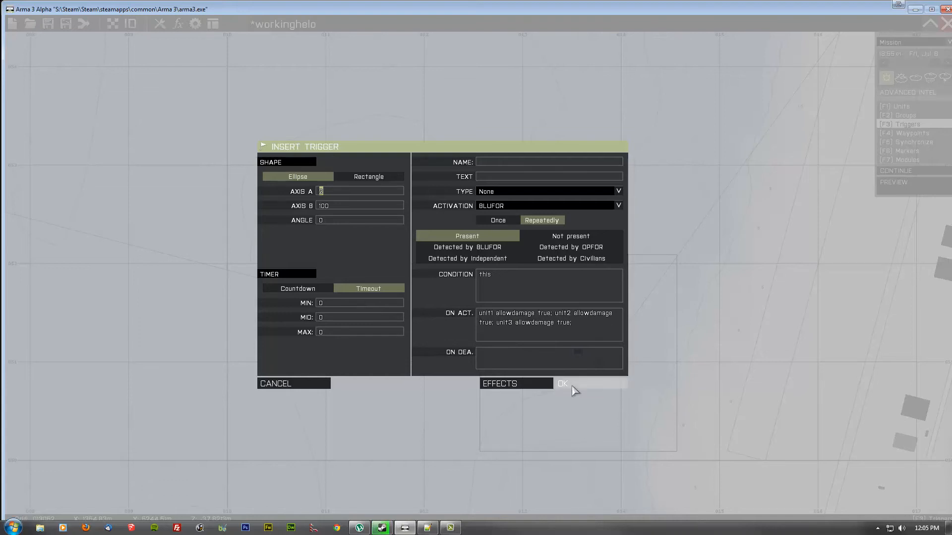
pyautogui.click(565, 385)
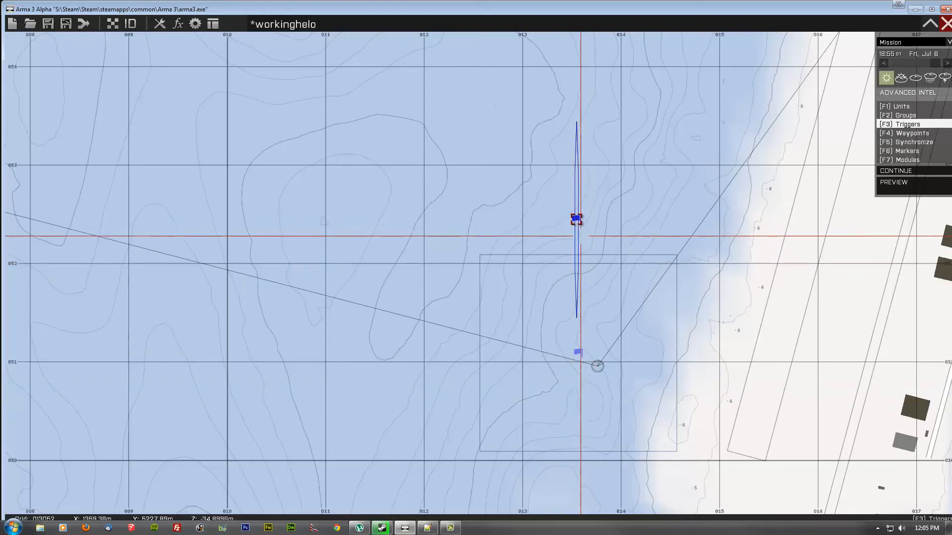
# Change the new thin trigger's shape to Rectangle.
pyautogui.doubleClick(575, 218)
pyautogui.click(375, 174)
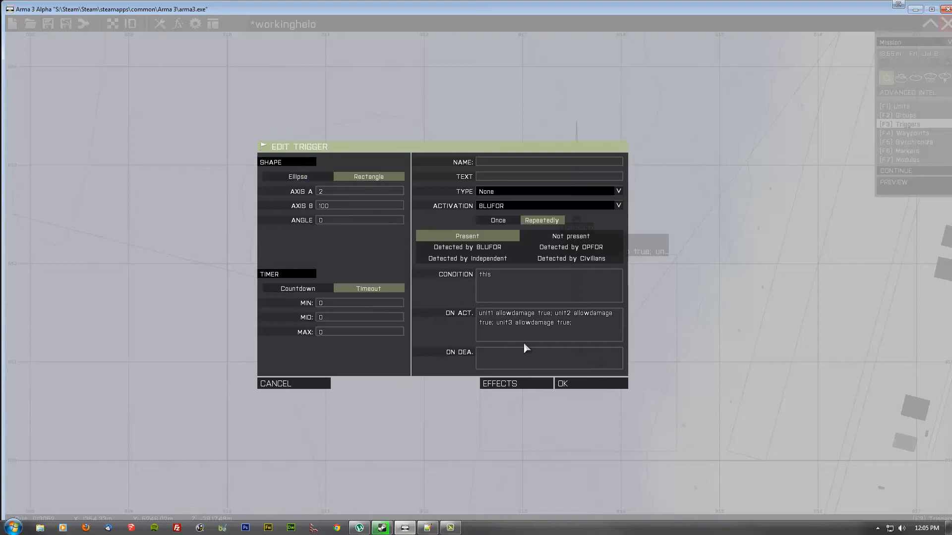
pyautogui.click(568, 380)
# Move the thin trigger onto the west edge of the large rectangular trigger and place a copy of it along the east edge.
pyautogui.moveTo(576, 220); pyautogui.dragTo(476, 351)
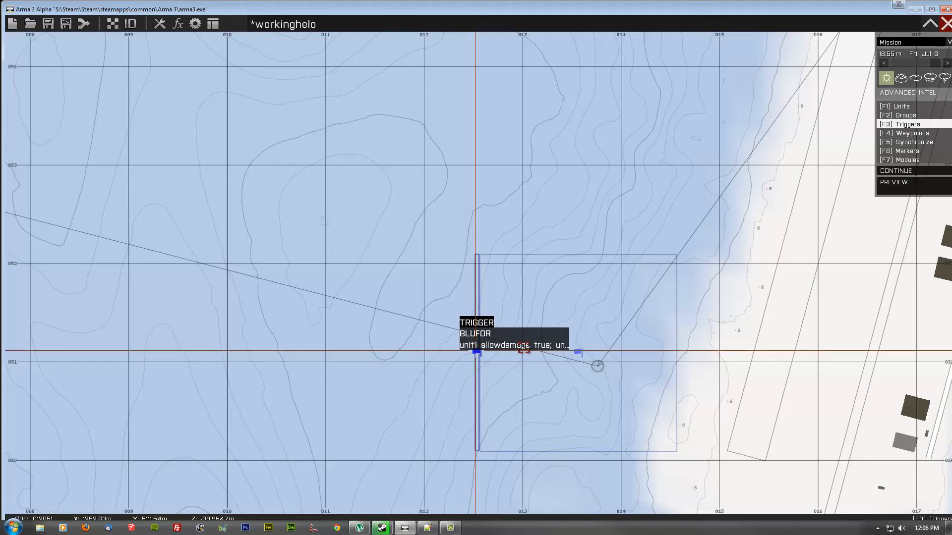
pyautogui.hotkey('ctrl', 'v')
pyautogui.moveTo(716, 343); pyautogui.dragTo(677, 352)
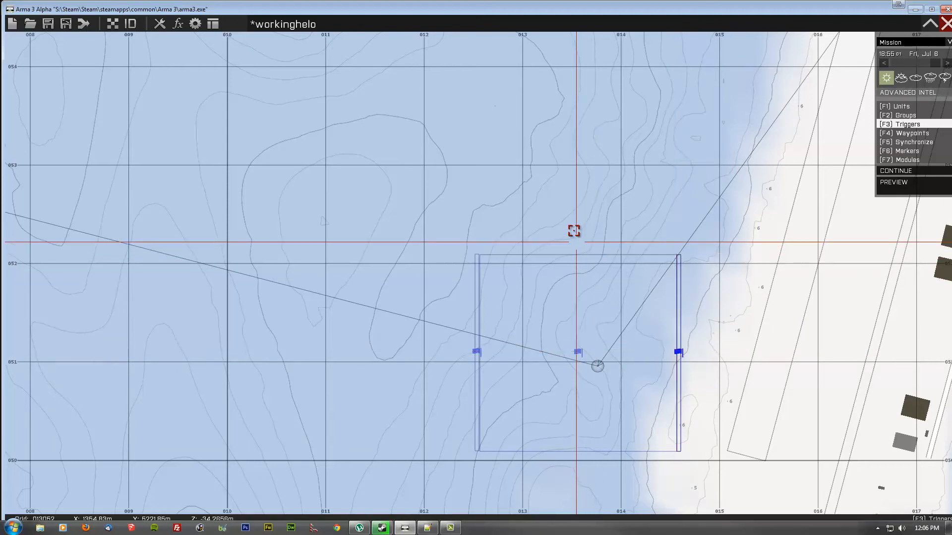
# Paste another copy of the thin trigger, rotate it to run east-west, and align it with the large trigger's north edge.
pyautogui.hotkey('ctrl', 'v')
pyautogui.keyDown('shift'); pyautogui.moveTo(624, 243); pyautogui.dragTo(579, 236); pyautogui.keyUp('shift')
pyautogui.doubleClick(578, 234)
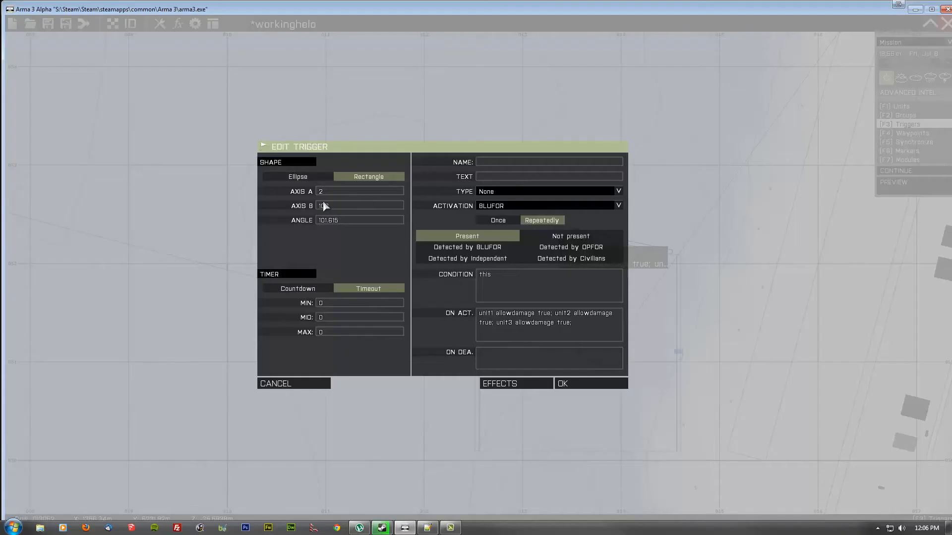
pyautogui.click(588, 383)
pyautogui.scroll(1, 567, 230)
pyautogui.keyDown('shift'); pyautogui.moveTo(543, 215); pyautogui.dragTo(514, 174); pyautogui.keyUp('shift')
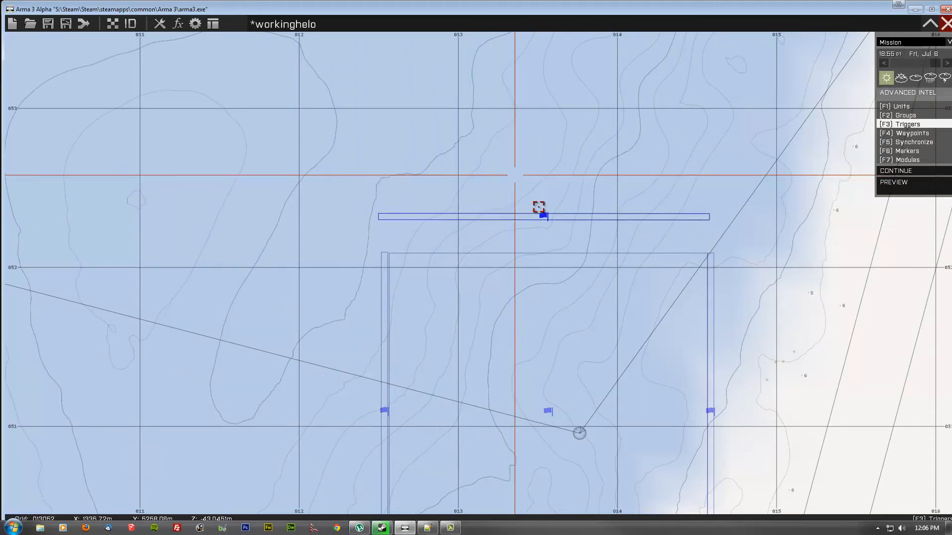
pyautogui.moveTo(544, 215); pyautogui.dragTo(552, 249)
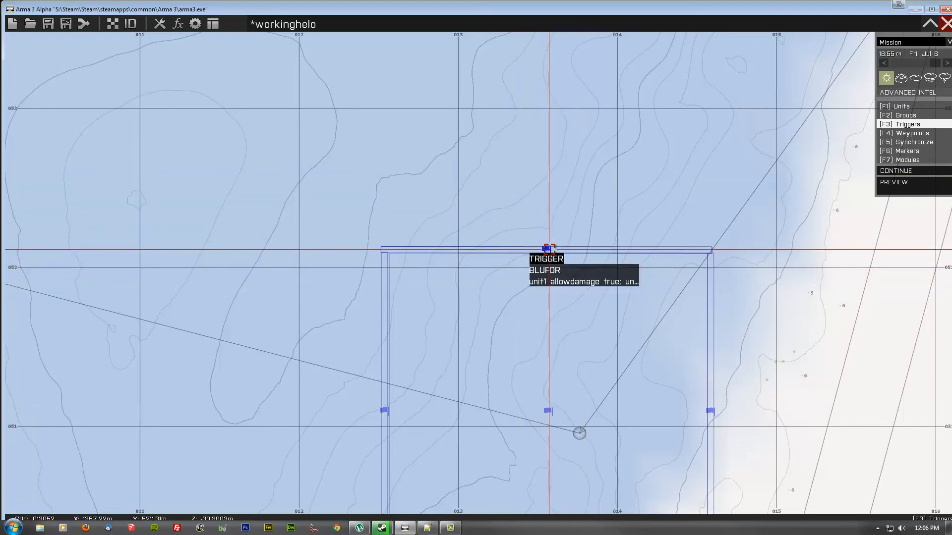
# Paste a further copy of the east-west thin trigger and align it with the large trigger's south edge.
pyautogui.moveTo(618, 346); pyautogui.dragTo(578, 176, button='right')
pyautogui.hotkey('ctrl', 'v')
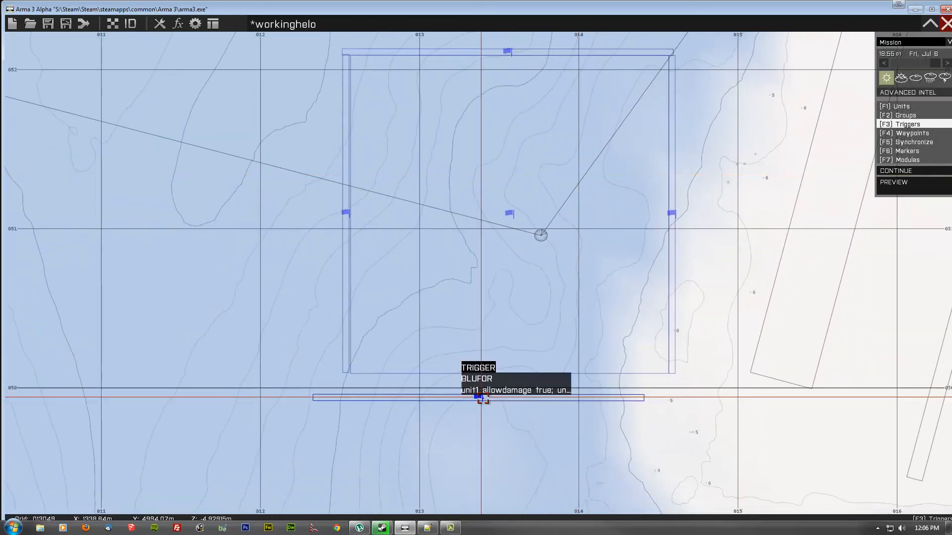
pyautogui.moveTo(479, 398); pyautogui.dragTo(509, 379)
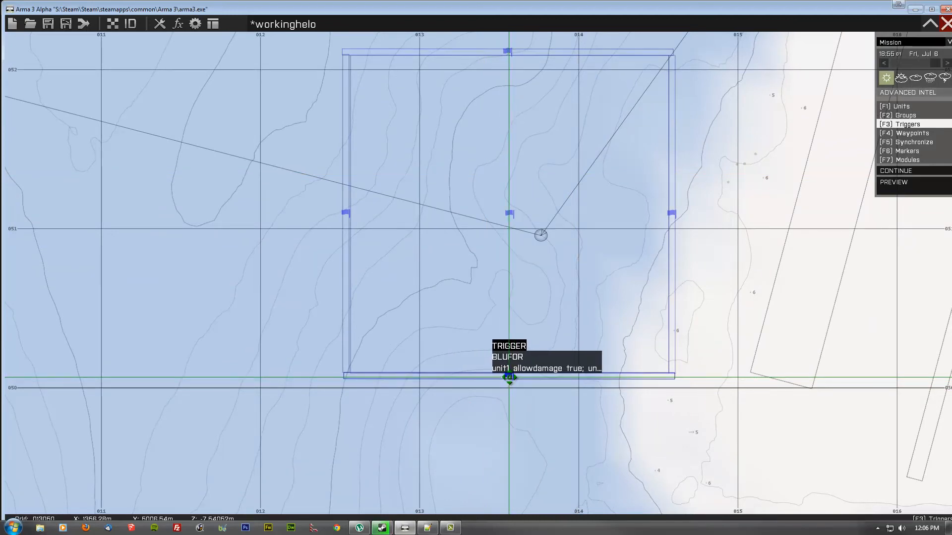
# Preview the mission and radio the helicopter for pickup while moving across the airfield.
pyautogui.scroll(-5, 616, 355)
pyautogui.scroll(-1, 603, 416)
pyautogui.moveTo(684, 282); pyautogui.dragTo(643, 301, button='right')
pyautogui.scroll(1, 566, 398)
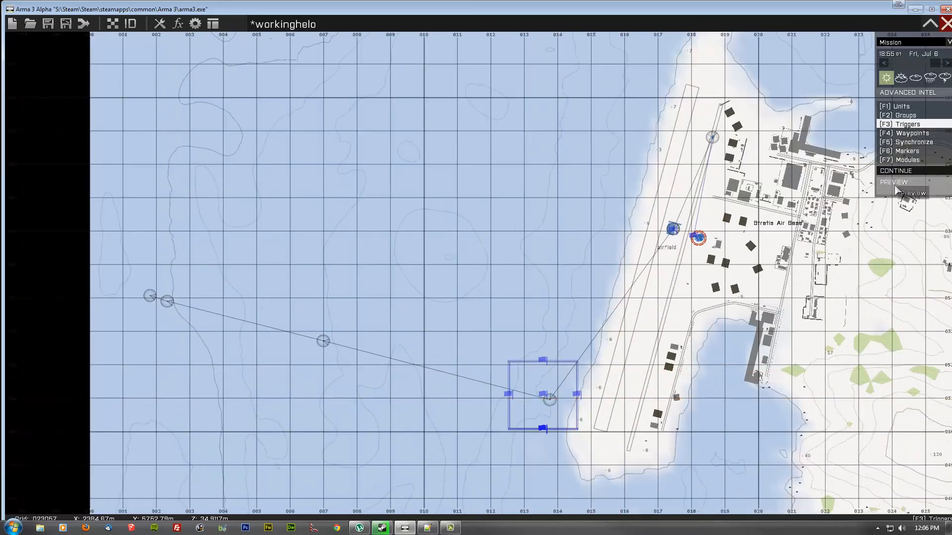
pyautogui.click(891, 182)
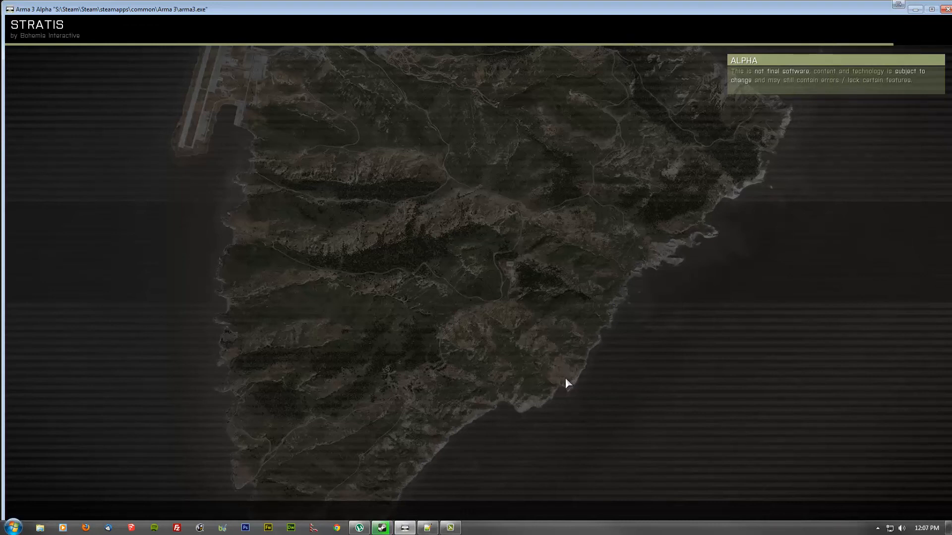
pyautogui.press('w')
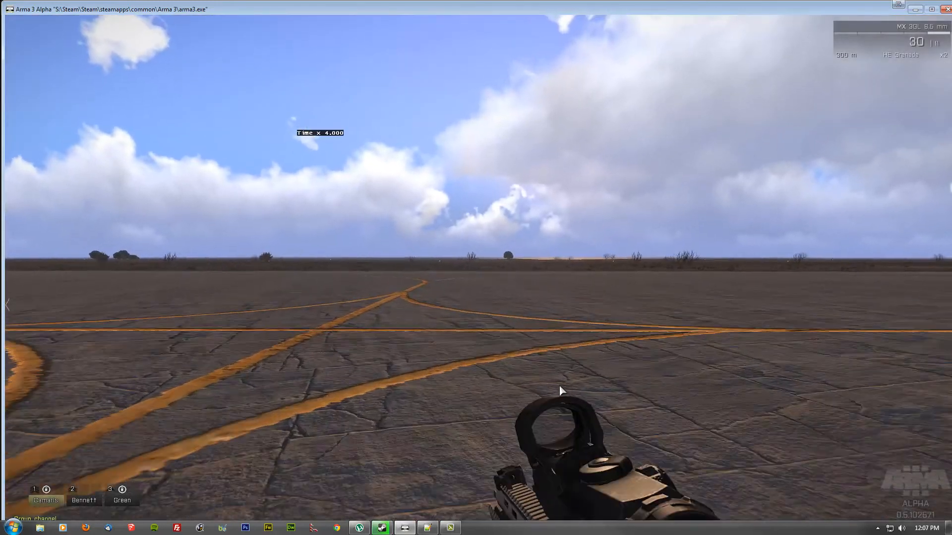
pyautogui.press('w')
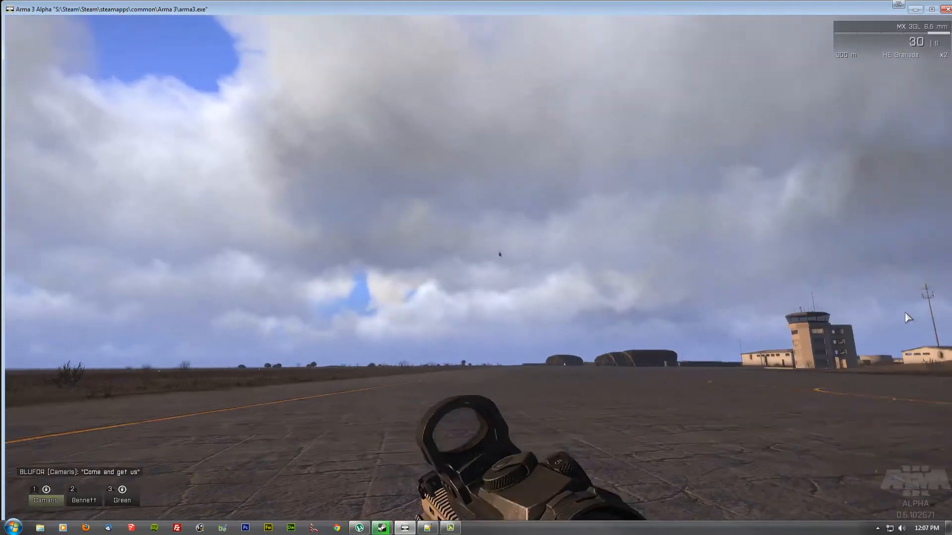
# Order squad members 2 and 3 to get in the approaching MH-9.
pyautogui.press('F2')
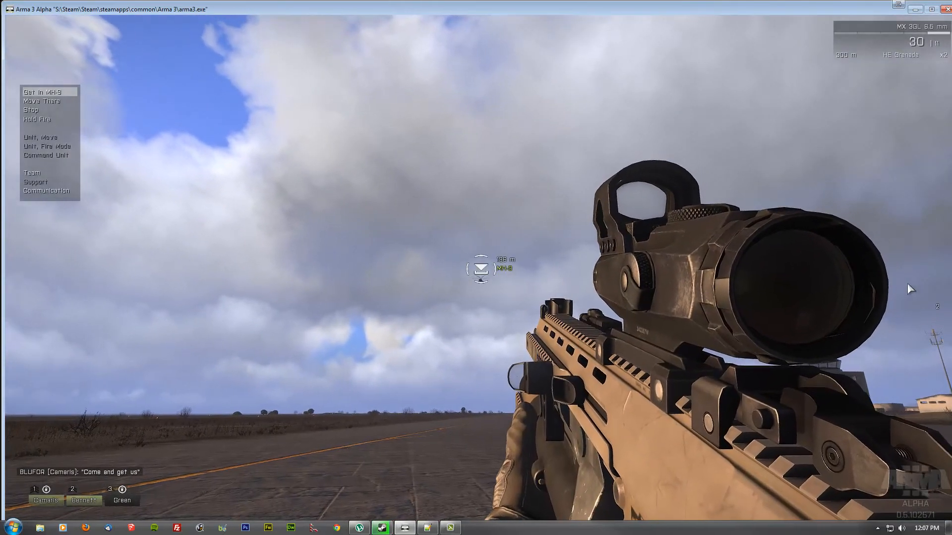
pyautogui.click(909, 290)
pyautogui.press('F3')
pyautogui.click(908, 293)
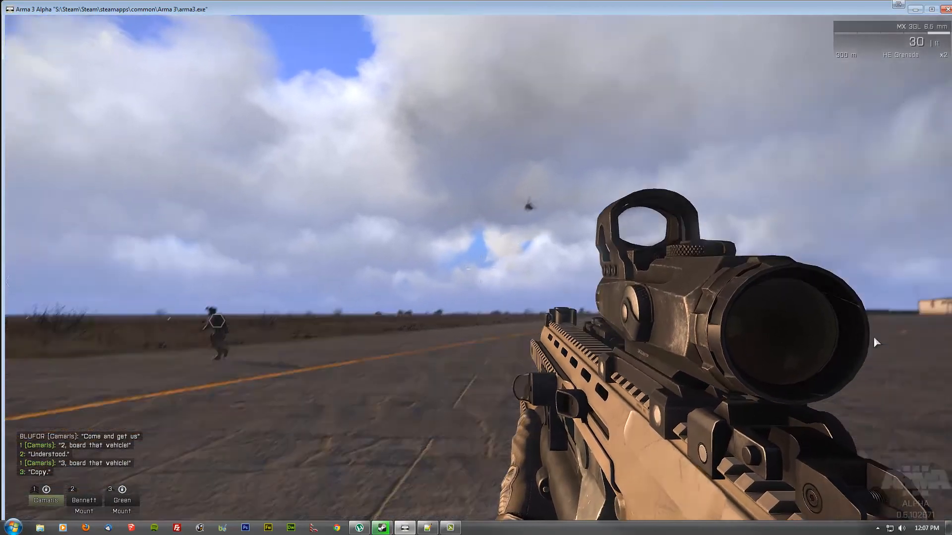
# Run across the airfield to the landing MH-9 and board it.
pyautogui.hotkey('shift', 'w')
pyautogui.hotkey('shift', 'w')
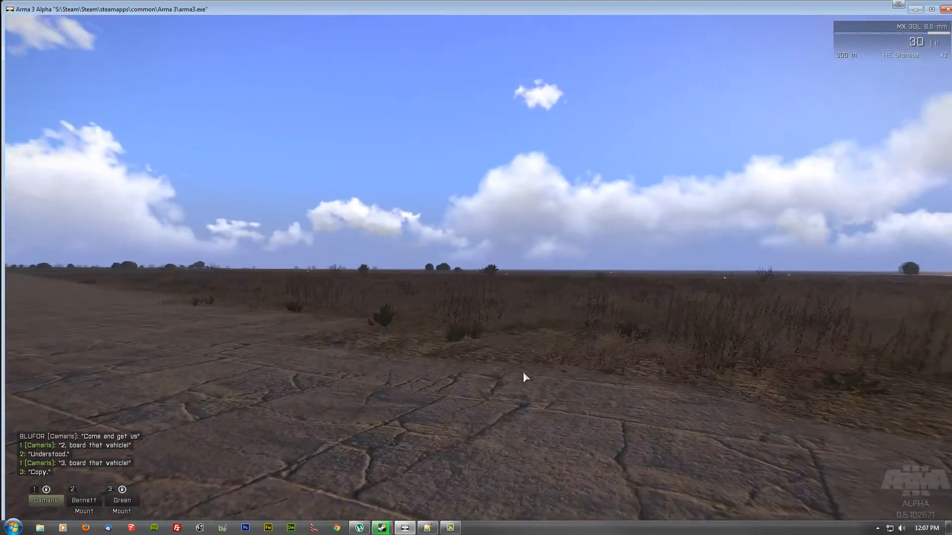
pyautogui.hotkey('shift', 'w')
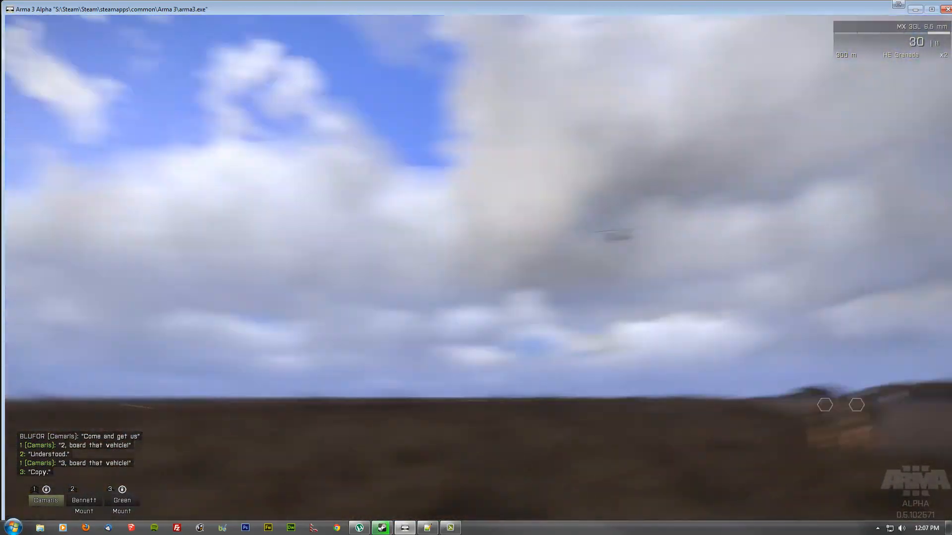
pyautogui.hotkey('shift', 'w')
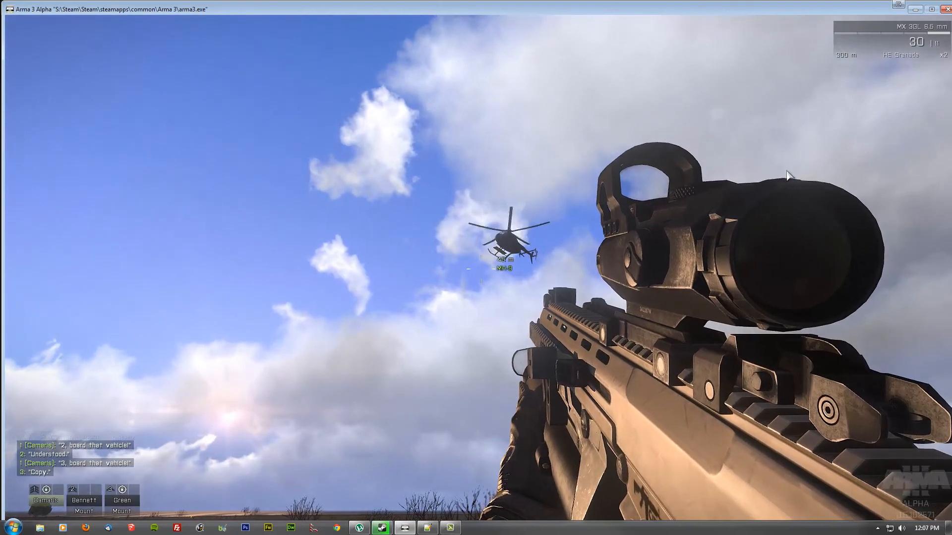
pyautogui.hotkey('shift', 'w')
pyautogui.press('w')
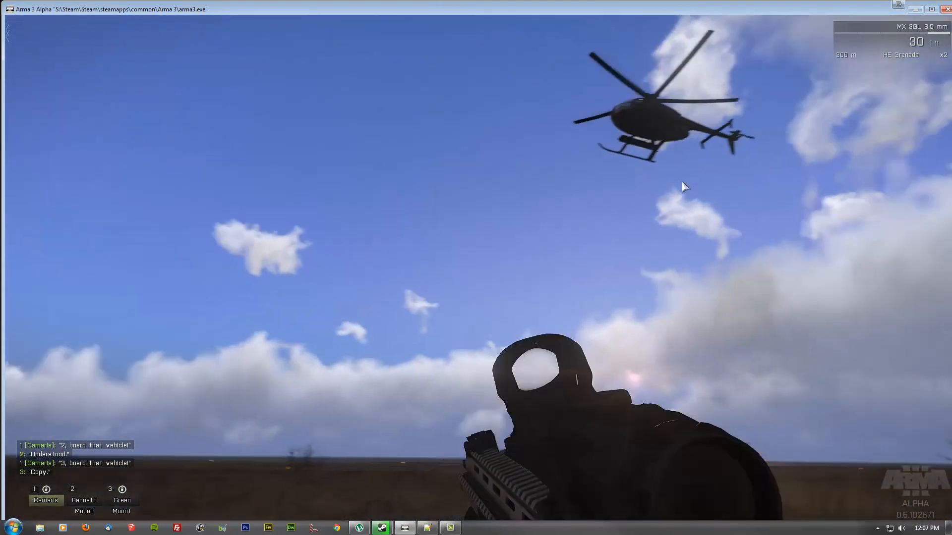
pyautogui.press('w')
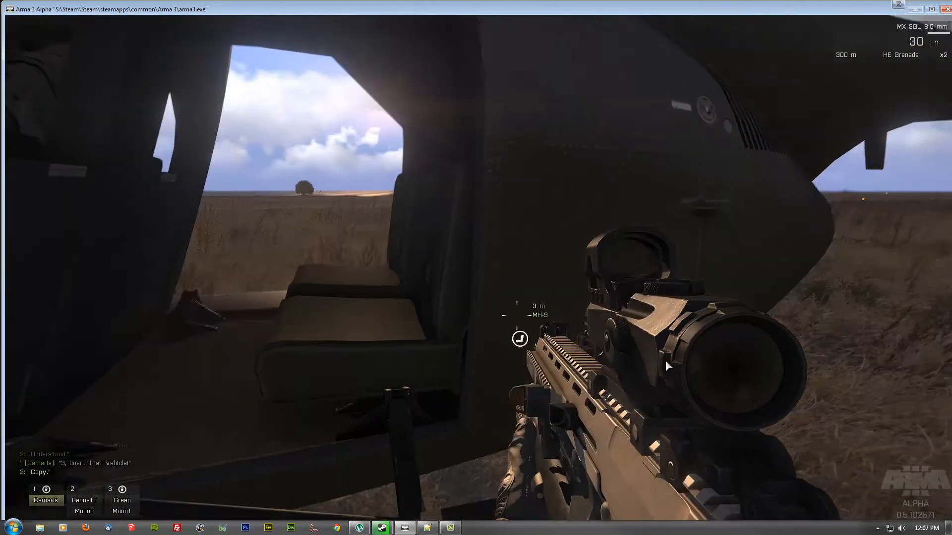
pyautogui.scroll(-1, 664, 360)
pyautogui.middleClick(685, 357)
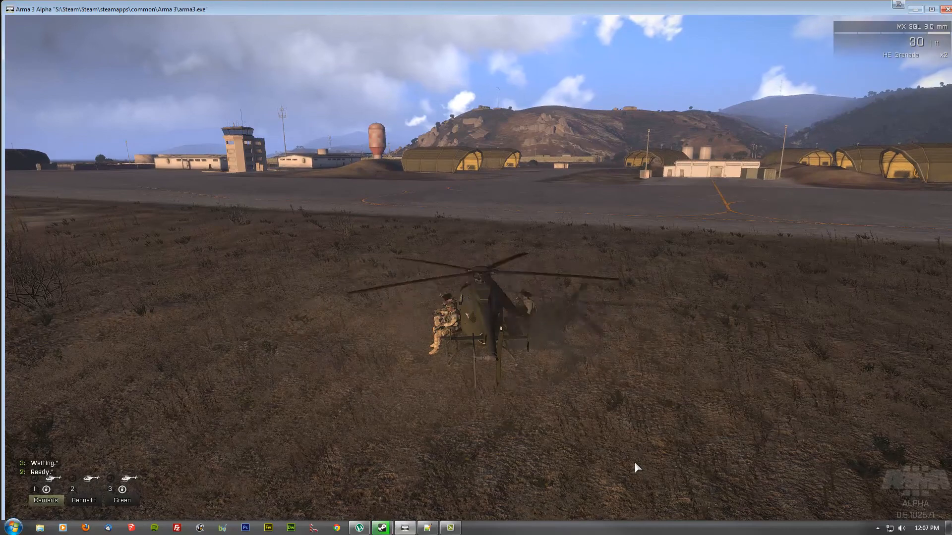
# Send the "Beam us UP!" radio call, speed up the flight to the drop zone, and dismiss the vehicle type error.
pyautogui.press('0')
pyautogui.press('0')
pyautogui.press('1')
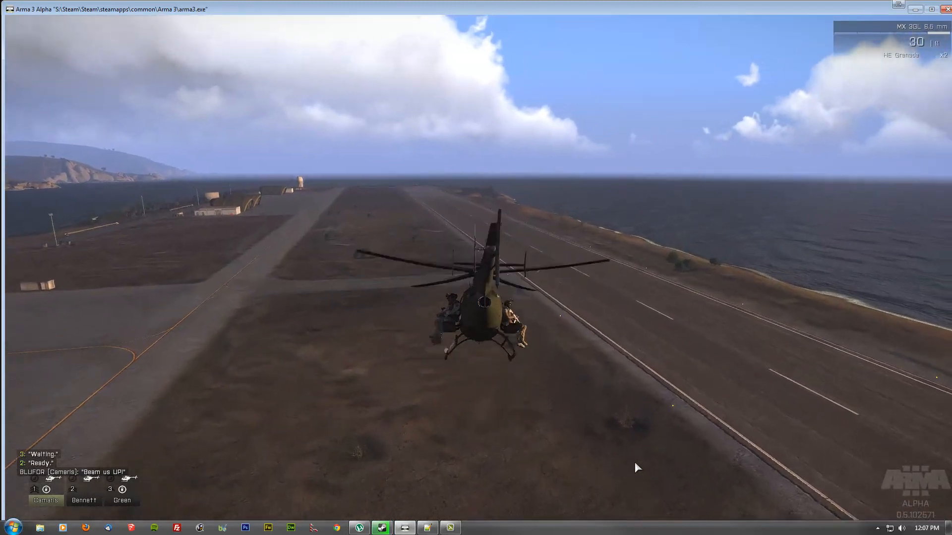
pyautogui.press('=')
pyautogui.press('=')
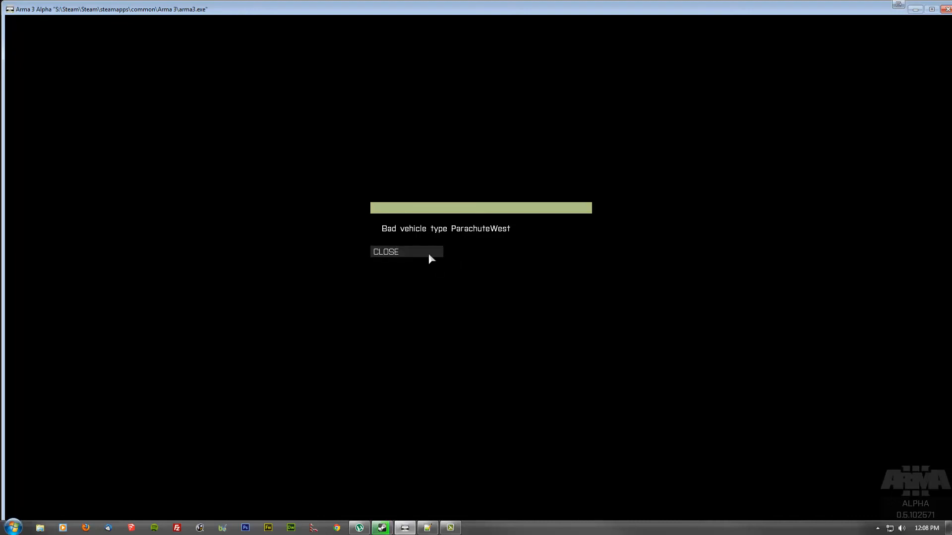
pyautogui.click(428, 251)
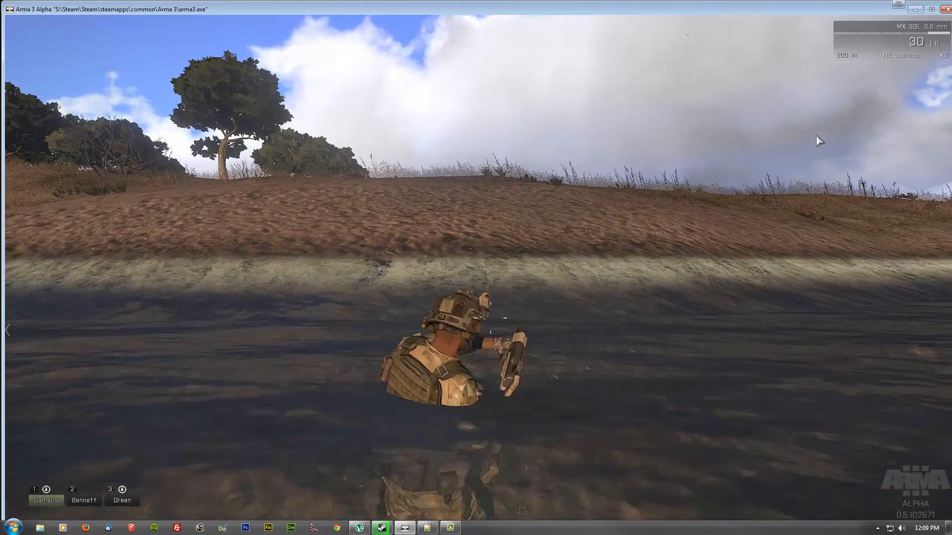
# Move the player ashore, use a grenade to test whether damage is enabled again, and end the preview.
pyautogui.press('w')
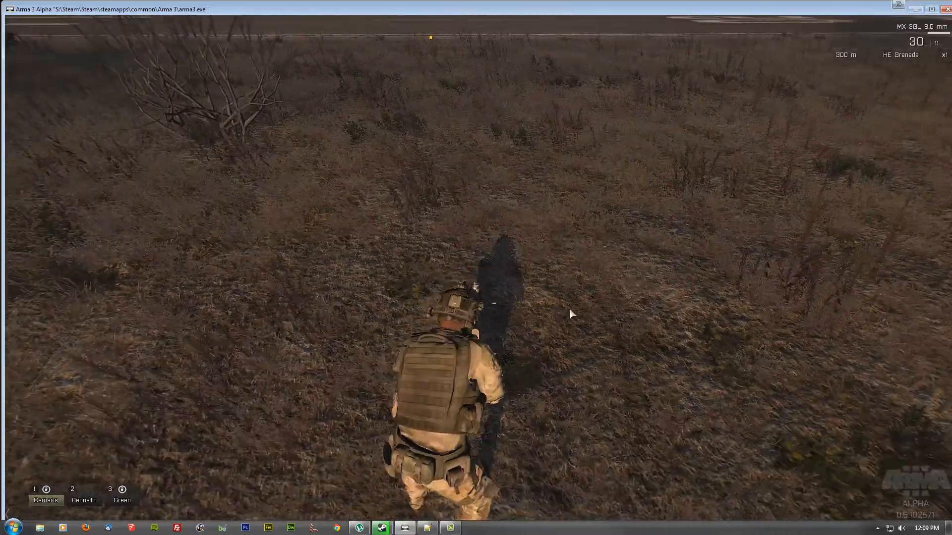
pyautogui.press('g')
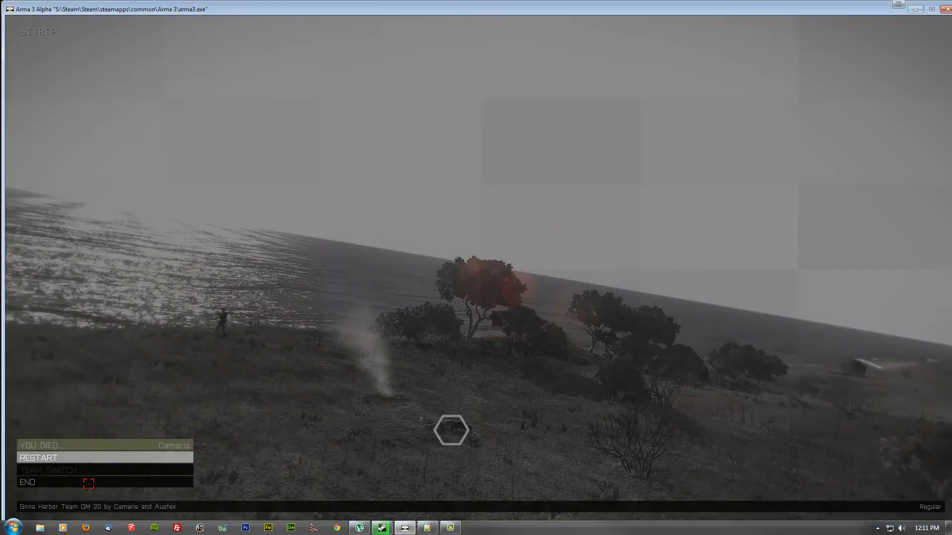
pyautogui.click(89, 484)
pyautogui.scroll(10, 485, 263)
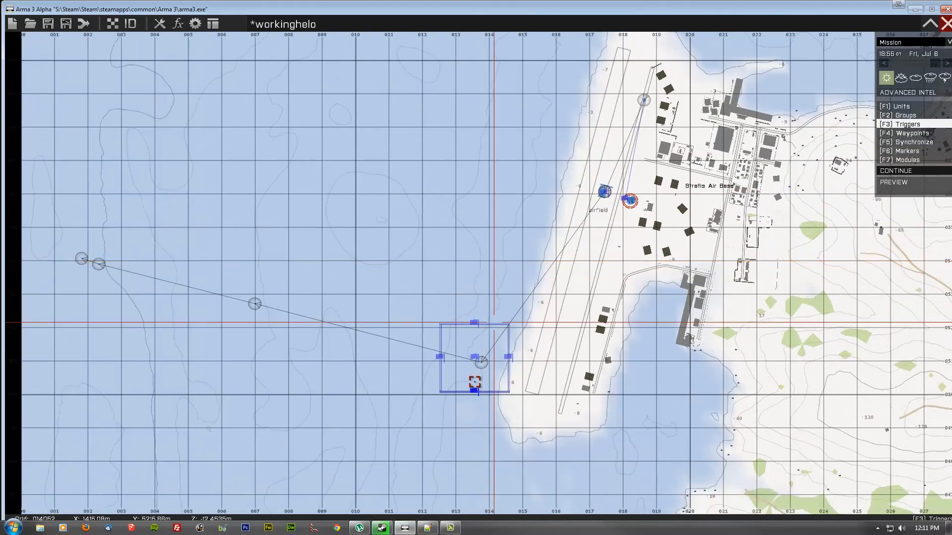
pyautogui.scroll(2, 481, 355)
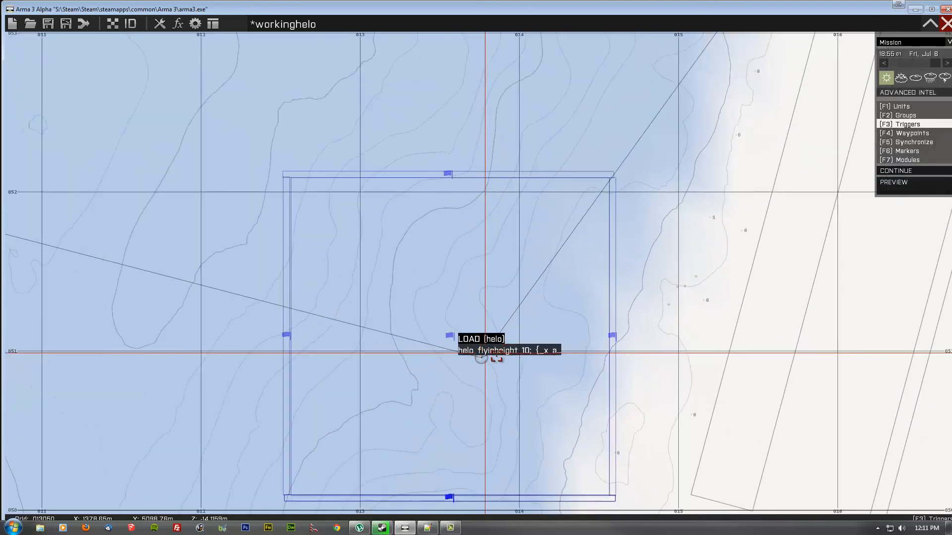
# Review the activation code of the helicopter's LOAD waypoint inside the drop zone and close its settings.
pyautogui.scroll(-8, 515, 347)
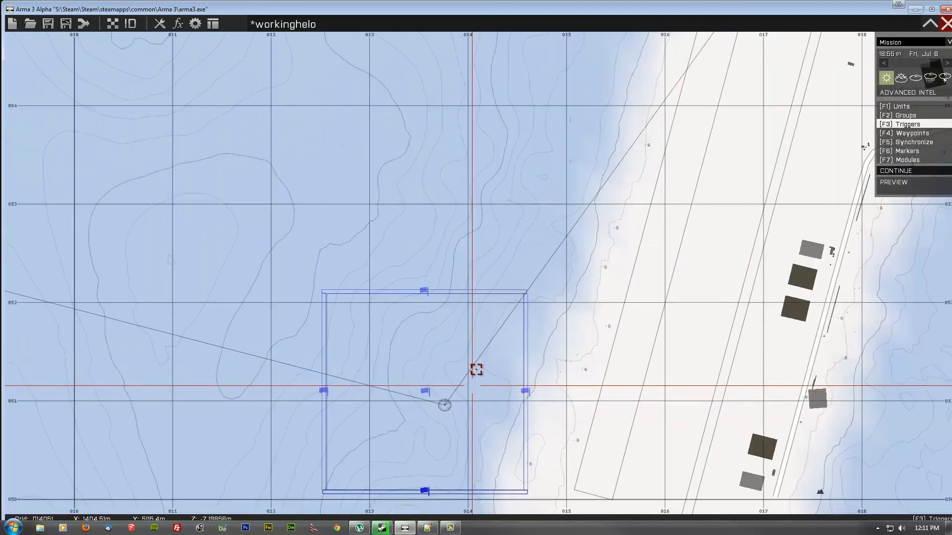
pyautogui.scroll(4, 442, 391)
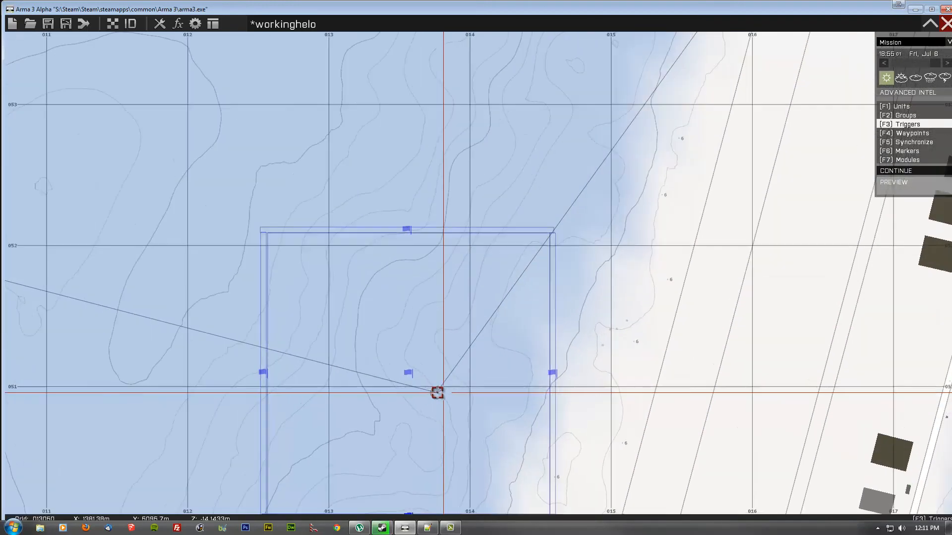
pyautogui.moveTo(450, 372); pyautogui.dragTo(470, 357, button='right')
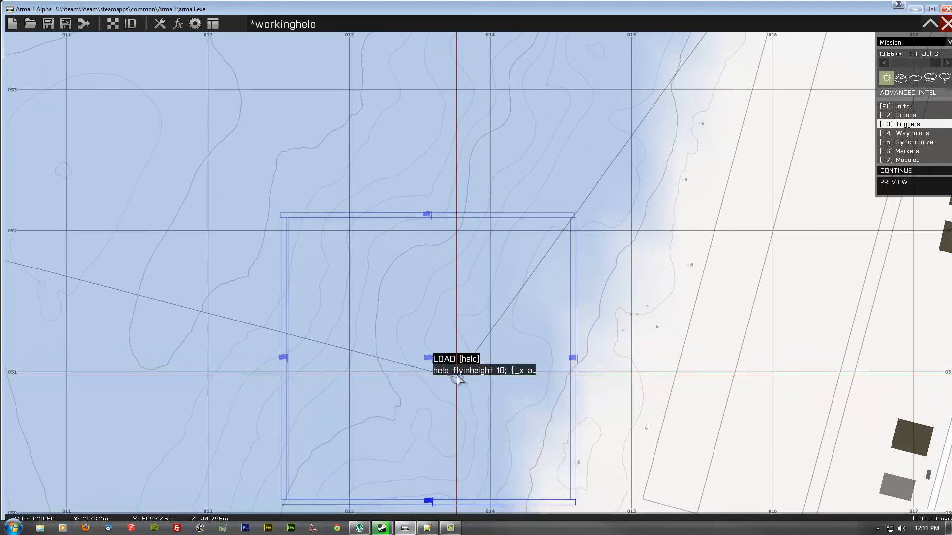
pyautogui.doubleClick(457, 379)
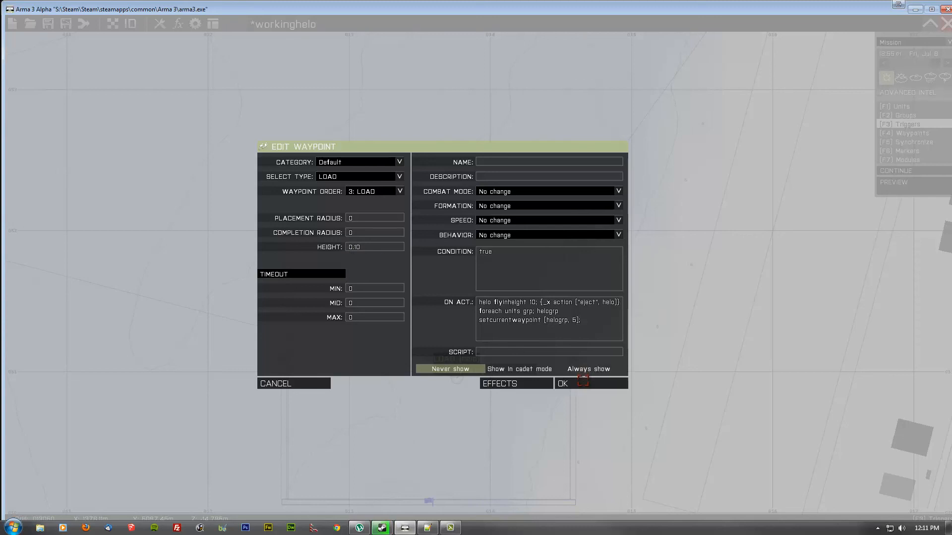
pyautogui.click(583, 382)
# Examine the helicopter's route on the map, from the airfield through the drop zone to the waypoint out at sea.
pyautogui.moveTo(601, 347); pyautogui.dragTo(337, 461, button='right')
pyautogui.scroll(-3, 598, 160)
pyautogui.moveTo(637, 108); pyautogui.dragTo(597, 84, button='right')
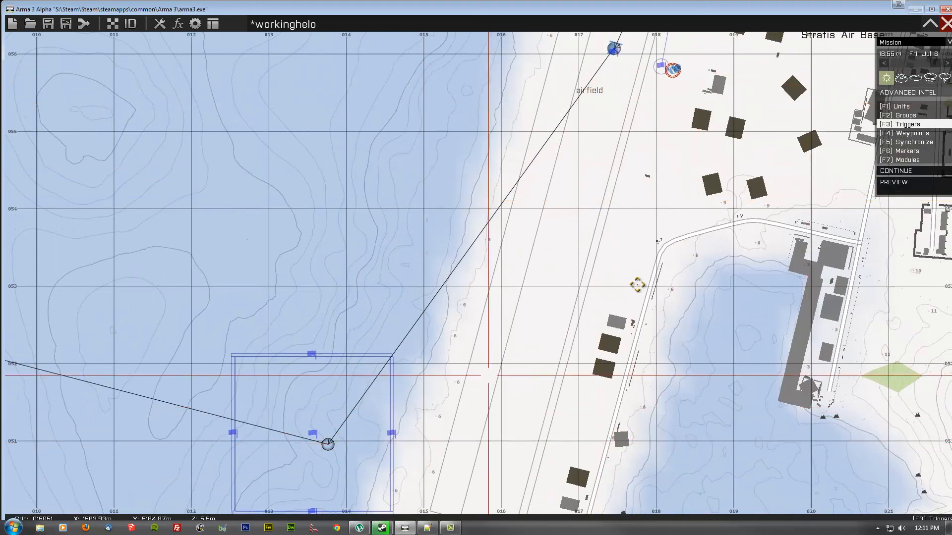
pyautogui.moveTo(637, 285); pyautogui.dragTo(794, 185, button='right')
pyautogui.scroll(3, 647, 324)
pyautogui.moveTo(308, 123); pyautogui.dragTo(734, 85, button='right')
pyautogui.scroll(-2, 726, 80)
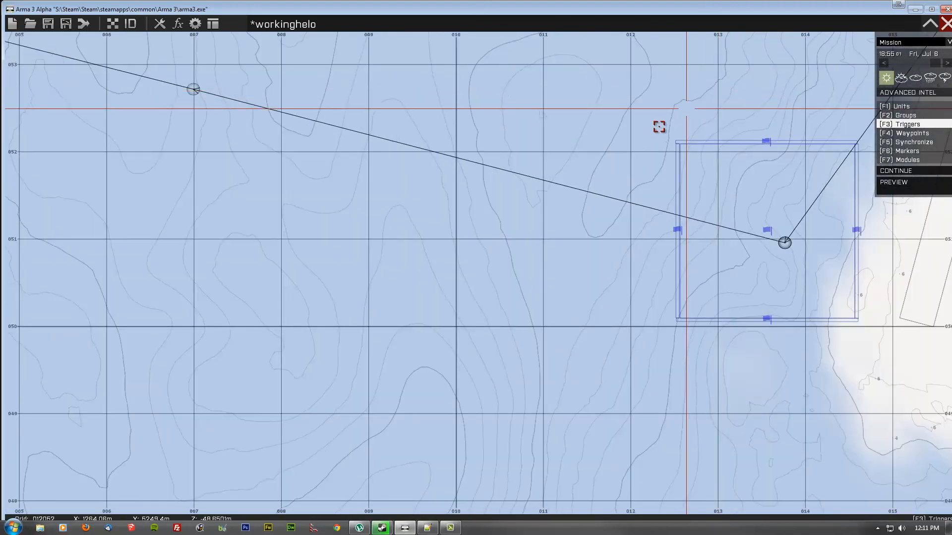
pyautogui.scroll(-2, 658, 127)
pyautogui.moveTo(653, 131); pyautogui.dragTo(569, 227, button='right')
pyautogui.scroll(-2, 569, 227)
pyautogui.moveTo(706, 217); pyautogui.dragTo(543, 229, button='right')
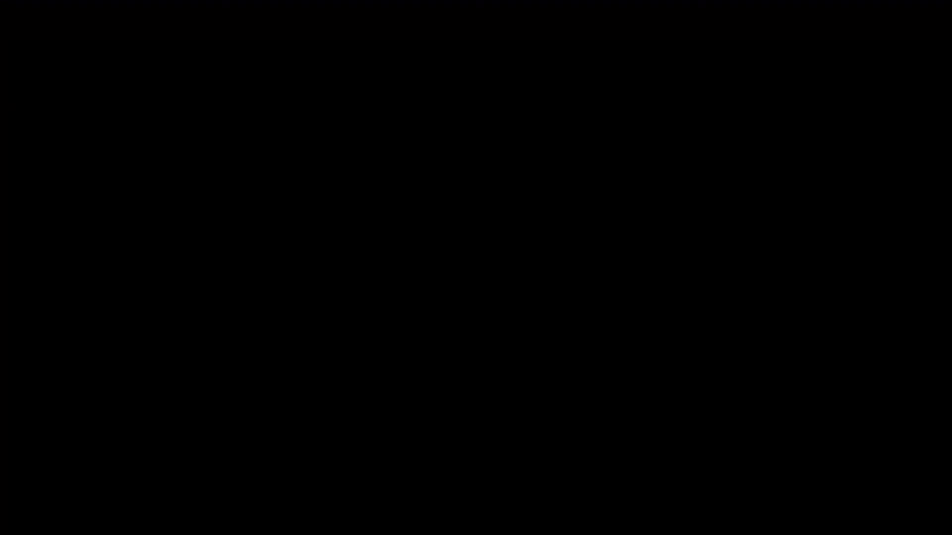